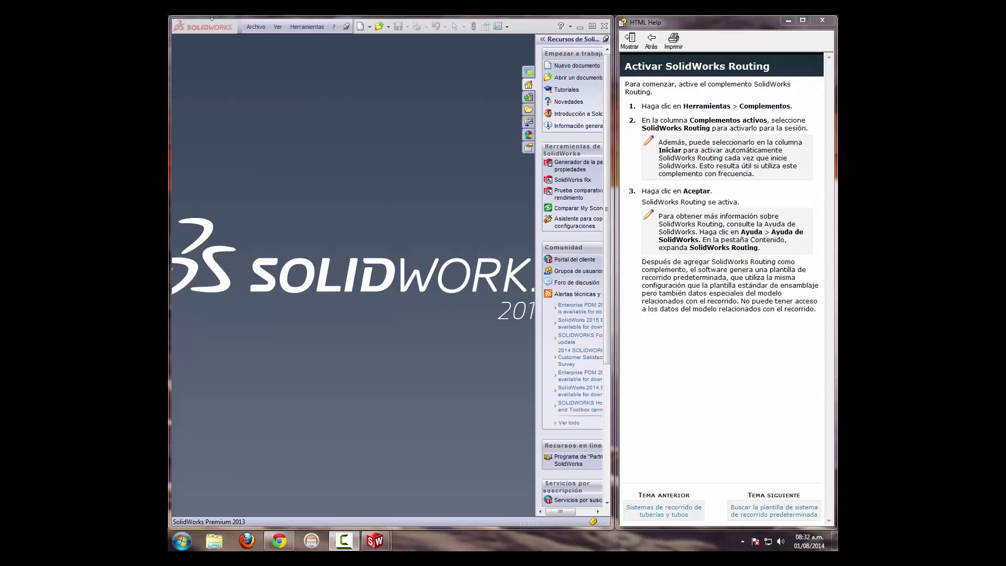
# Enable the SolidWorks Routing add-in from the Tools > Add-ins list
pyautogui.click(304, 27)
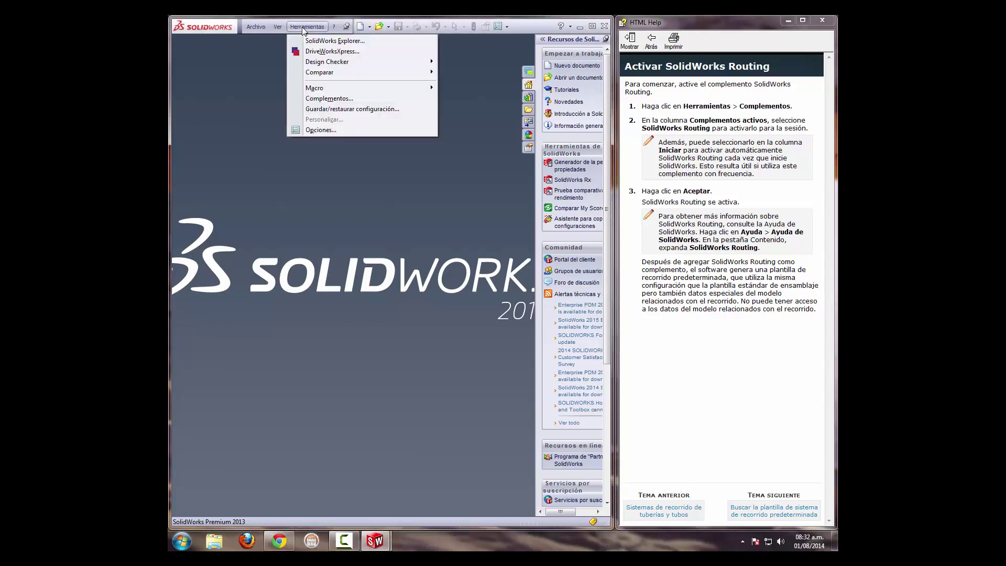
pyautogui.click(322, 99)
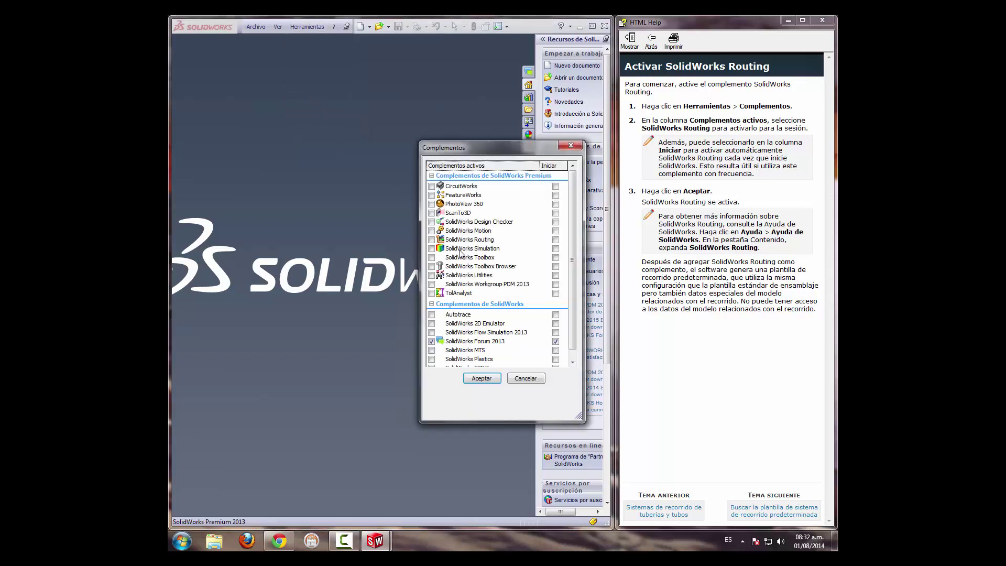
pyautogui.click(432, 240)
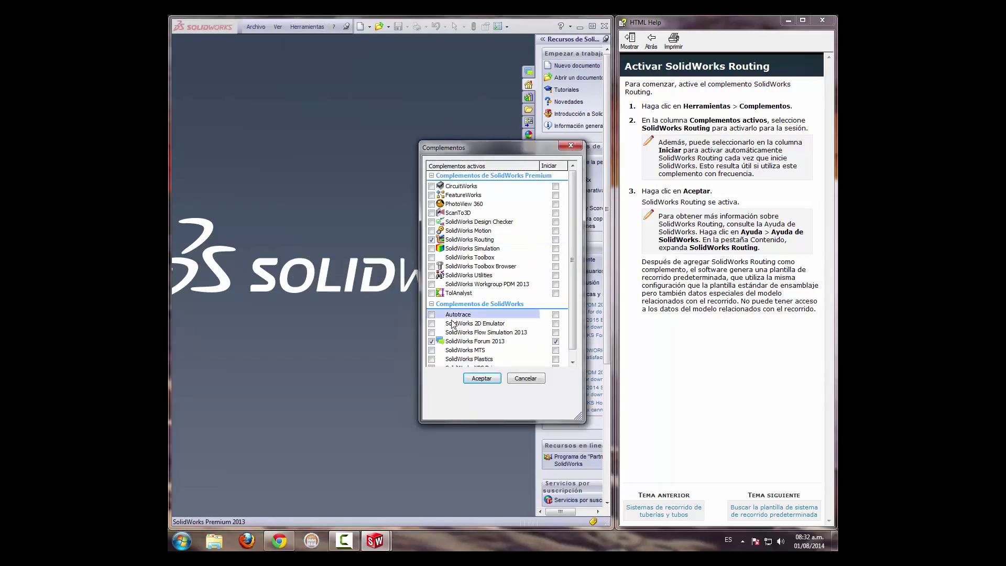
pyautogui.click(477, 380)
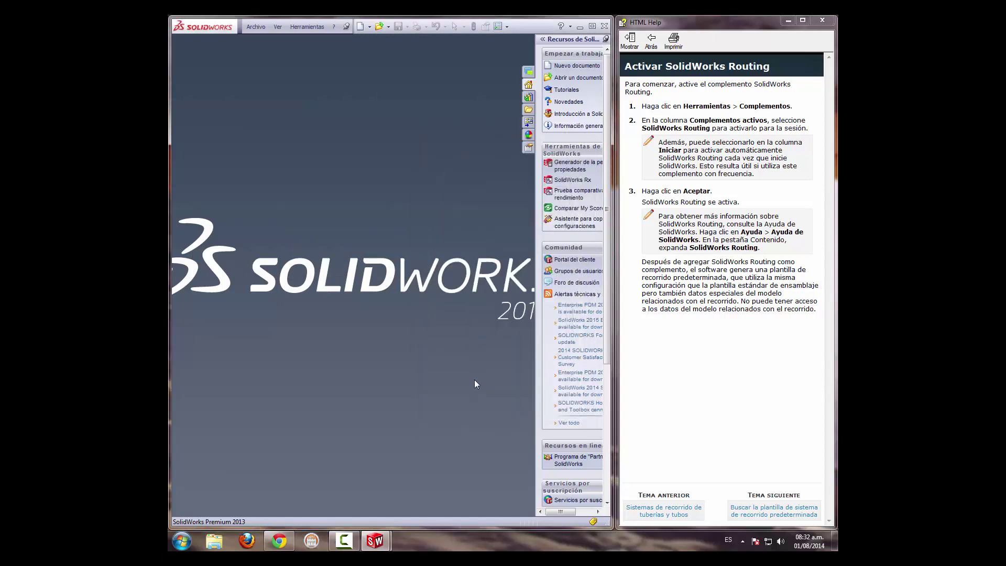
# Go to the library-parts help topic and open the tube - rubber.sldprt sample part
pyautogui.click(745, 513)
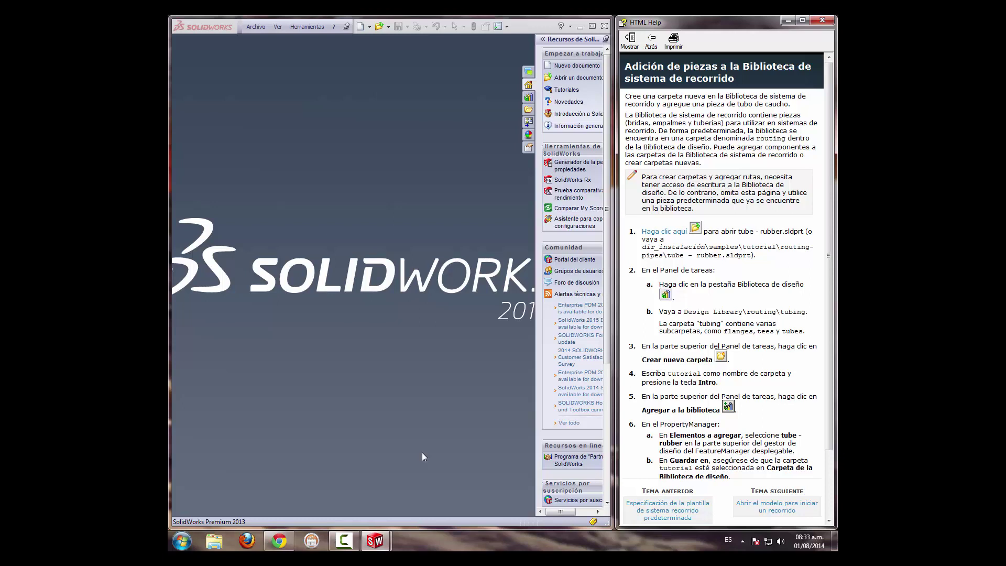
pyautogui.click(697, 229)
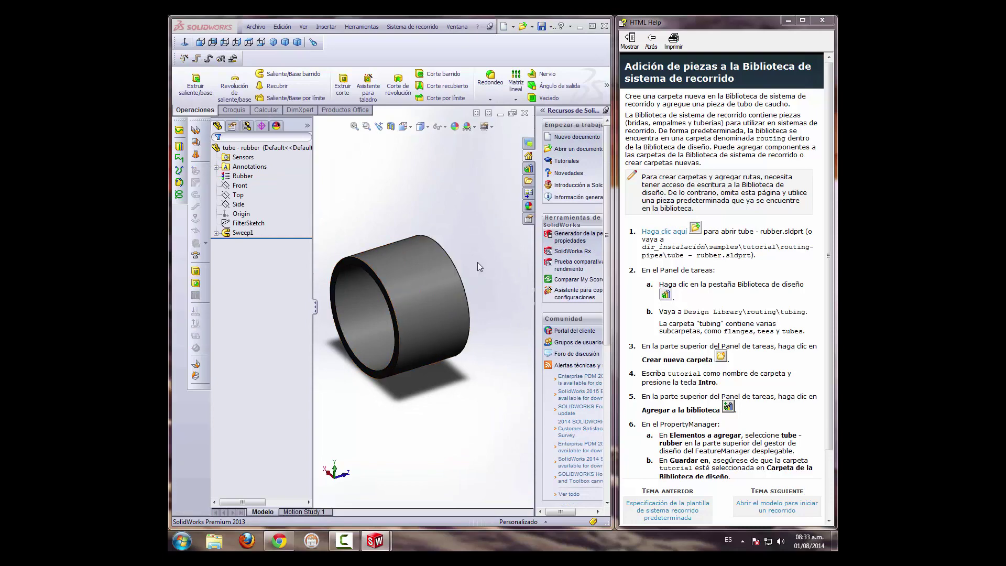
# Show the Design Library and expand its routing and tubing folders
pyautogui.click(529, 167)
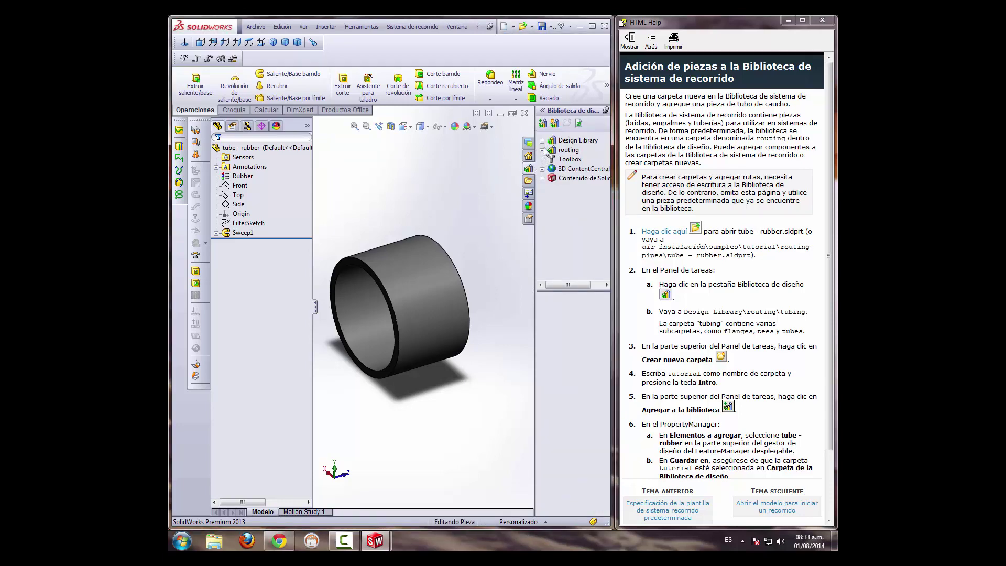
pyautogui.click(545, 142)
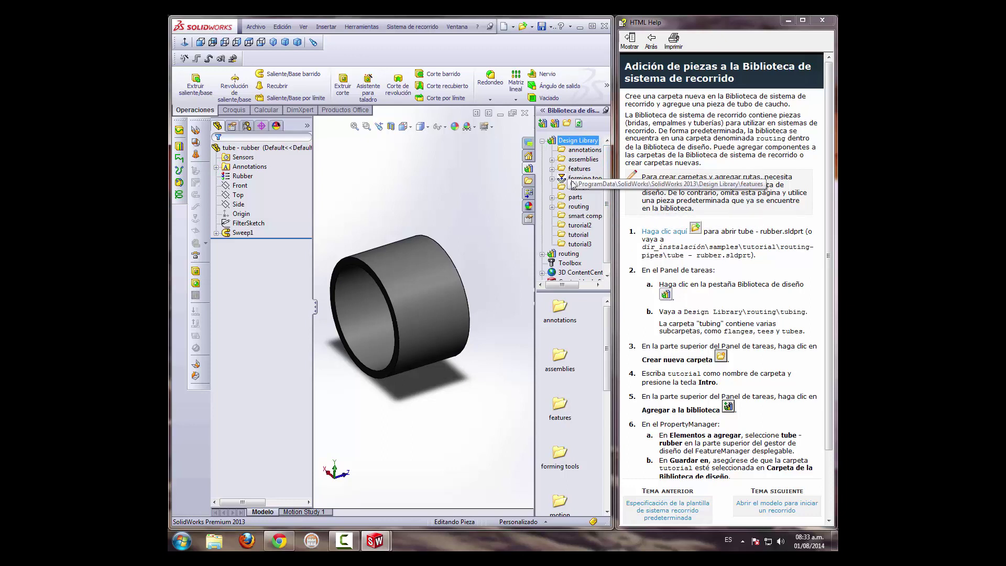
pyautogui.scroll(-1, 574, 183)
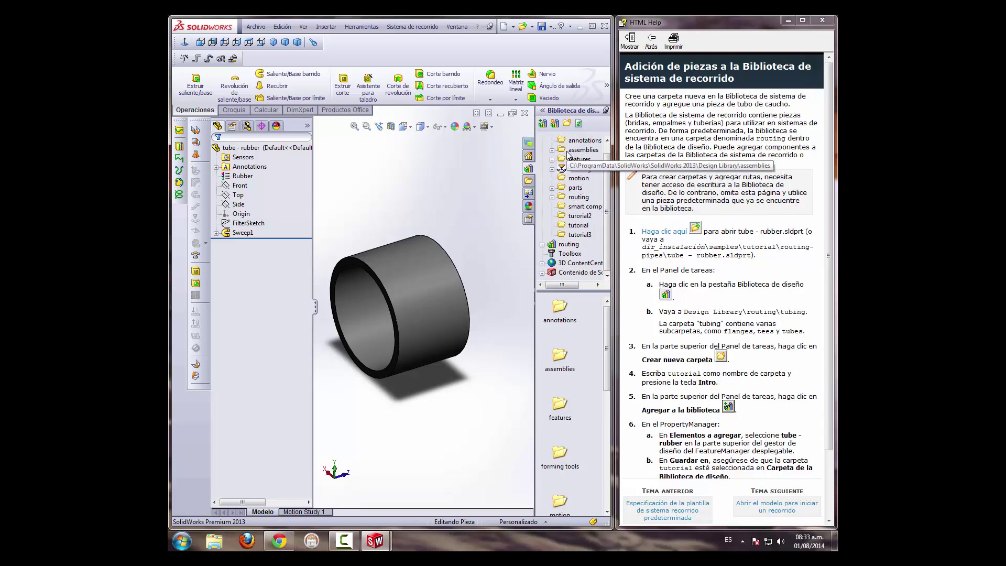
pyautogui.scroll(1, 577, 200)
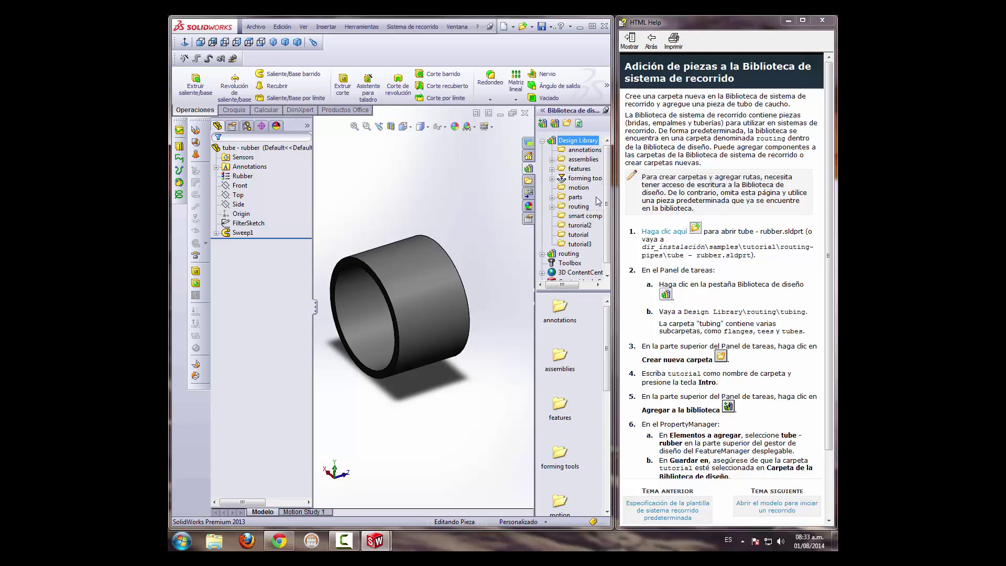
pyautogui.click(552, 206)
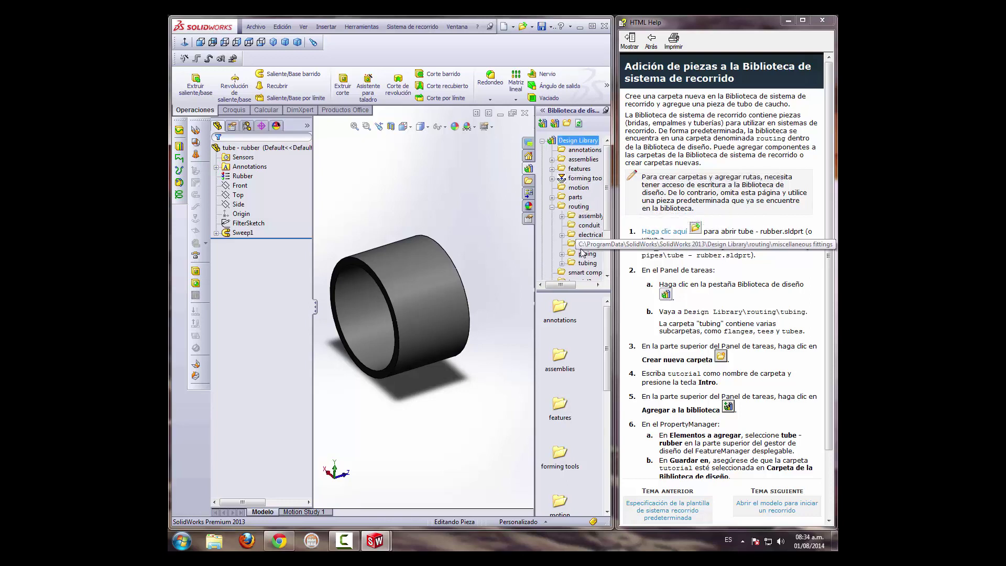
pyautogui.click(562, 263)
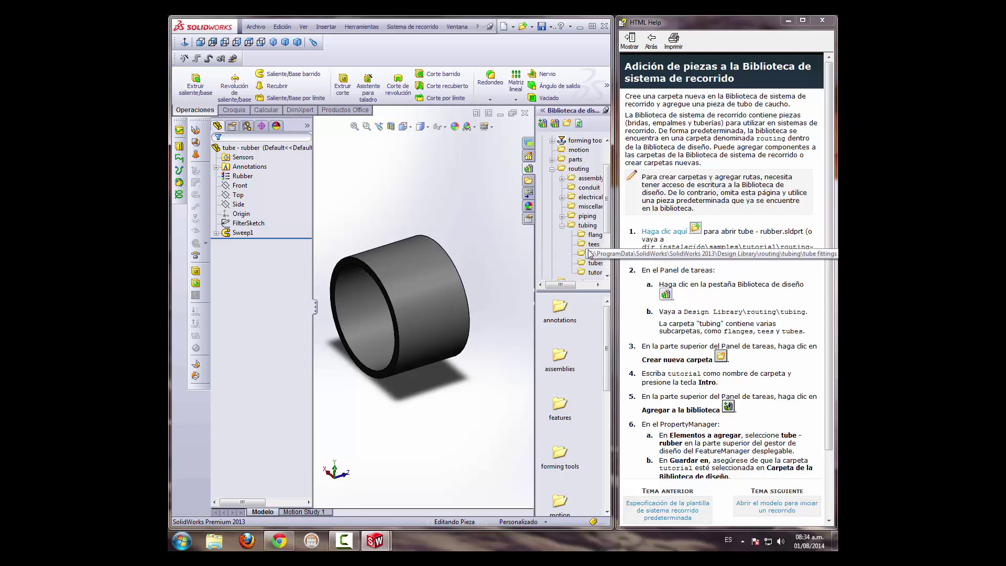
pyautogui.moveTo(567, 286); pyautogui.dragTo(580, 290)
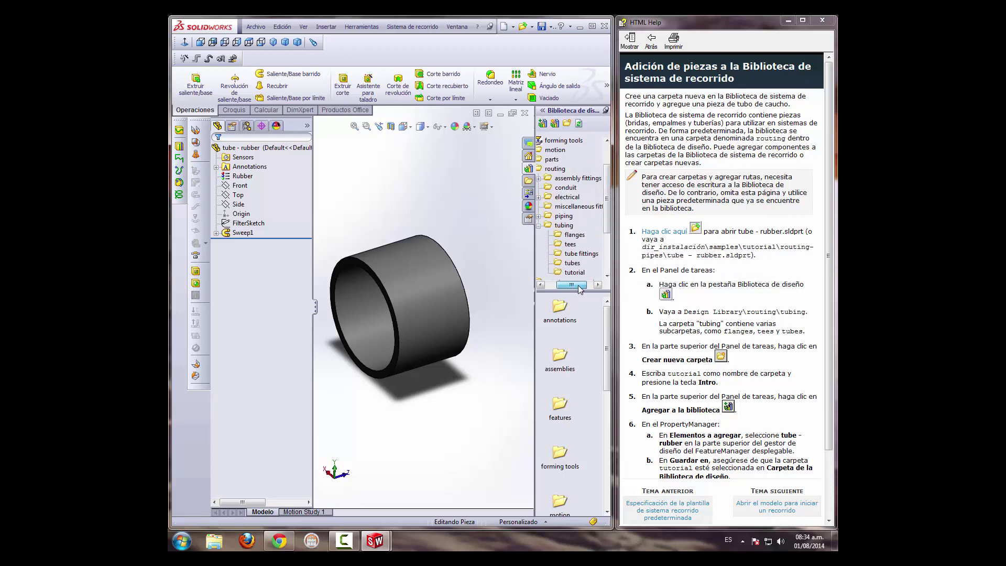
# Create a new library folder named 'tutorial 4'
pyautogui.click(568, 125)
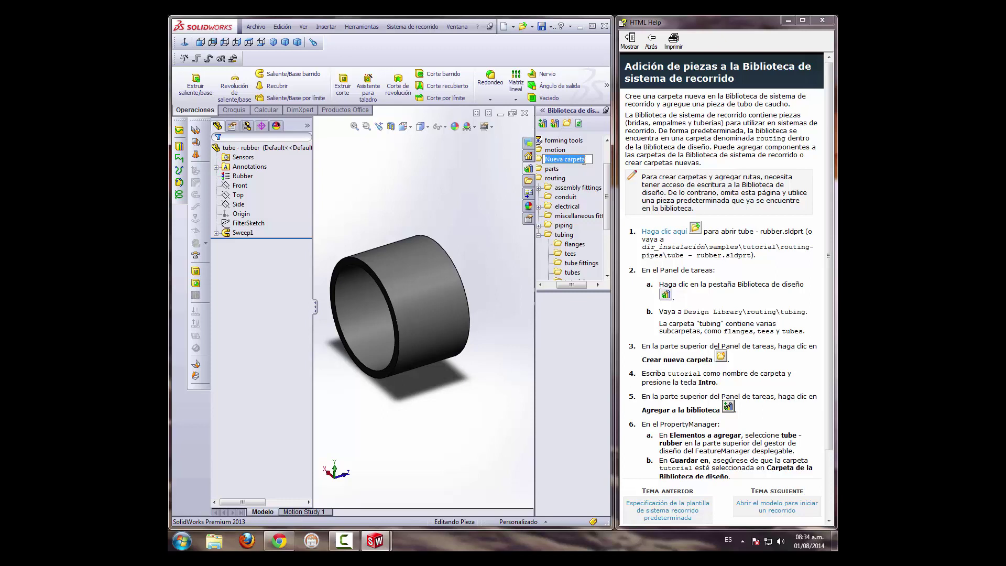
pyautogui.write('turia')
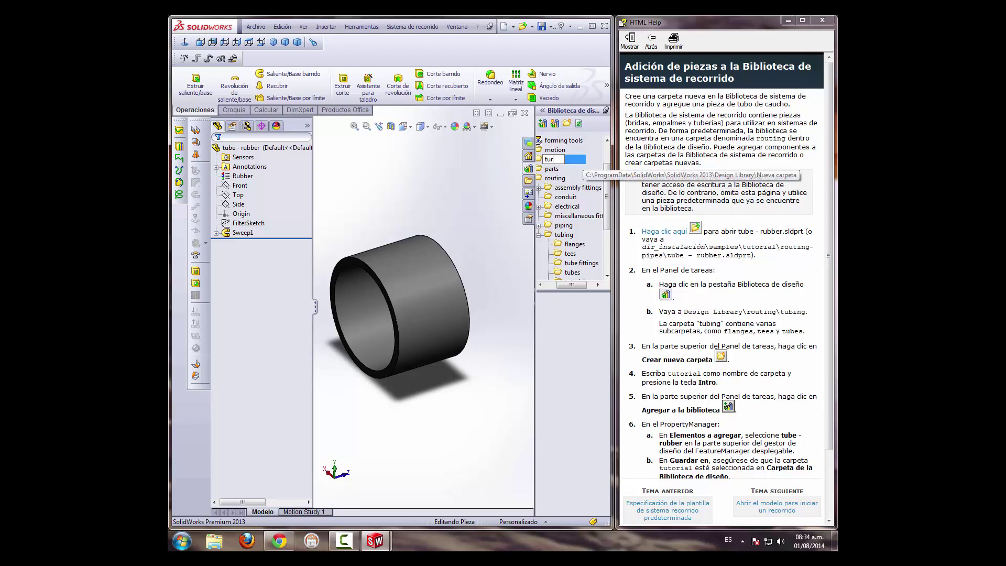
pyautogui.press('BackSpace')
pyautogui.press('BackSpace')
pyautogui.press('BackSpace')
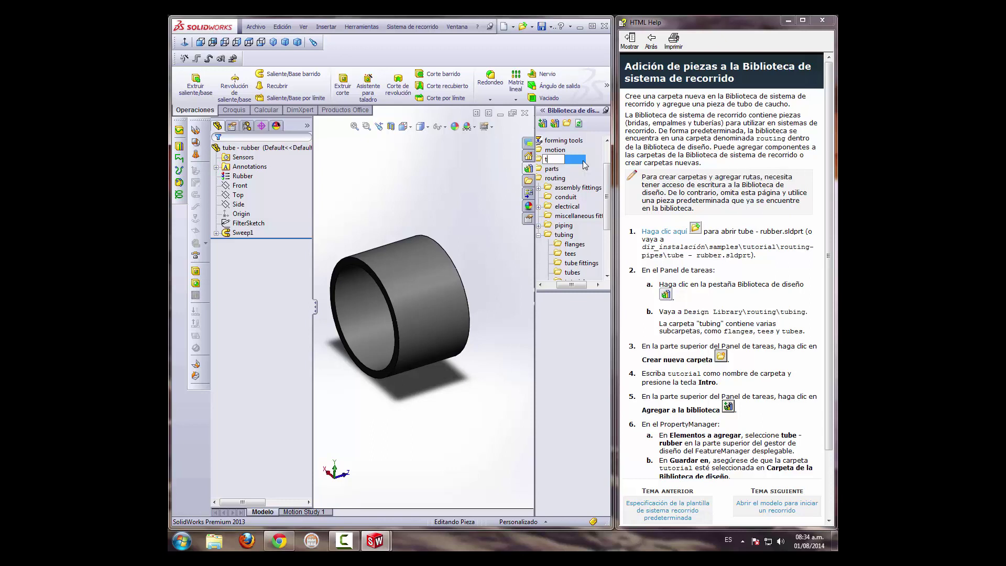
pyautogui.write('tu')
pyautogui.write('to')
pyautogui.write('rial')
pyautogui.write(' 4')
pyautogui.press('Return')
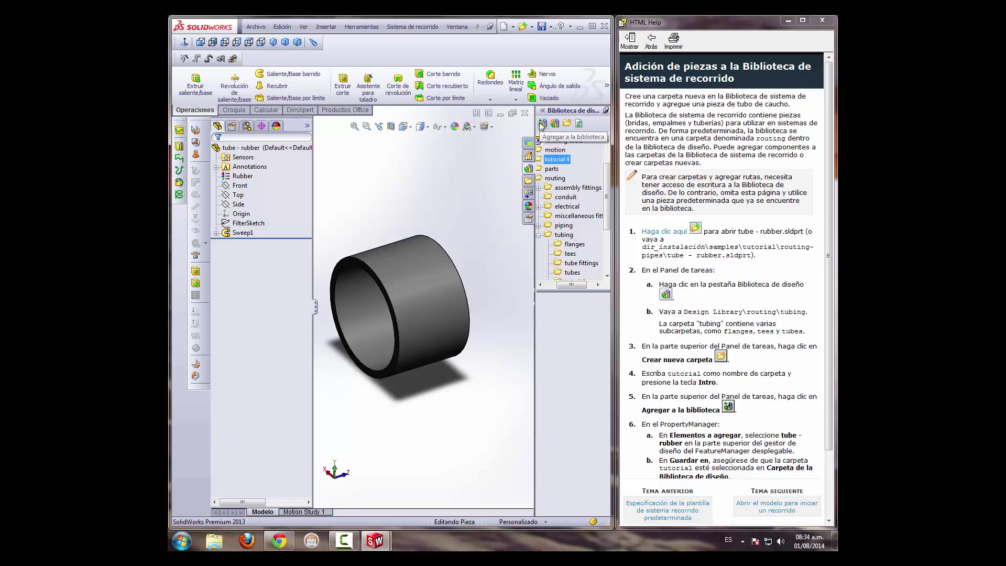
# Add the tube - rubber part to the tutorial 4 folder, then bring up the piping-tubing assembly
pyautogui.click(542, 124)
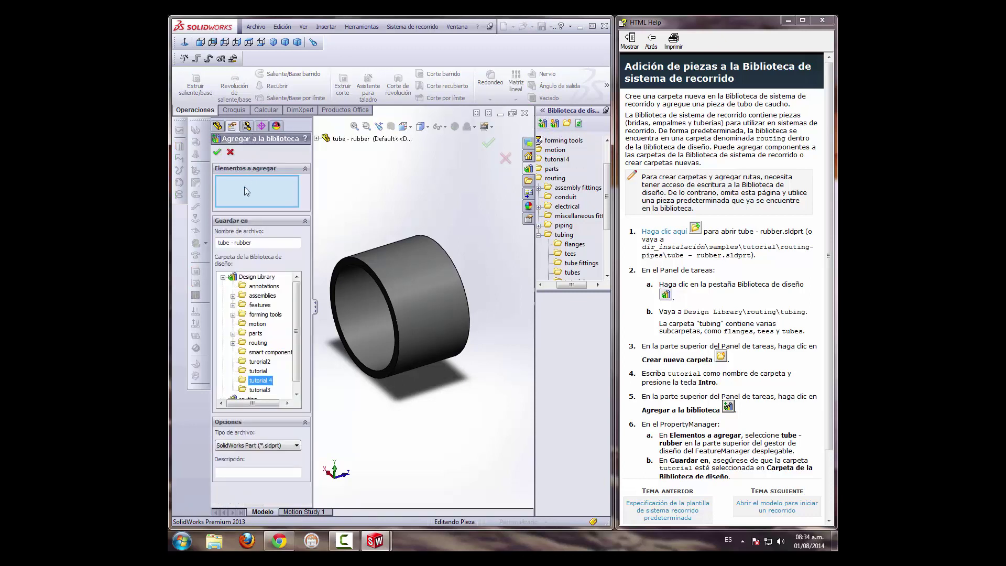
pyautogui.click(390, 268)
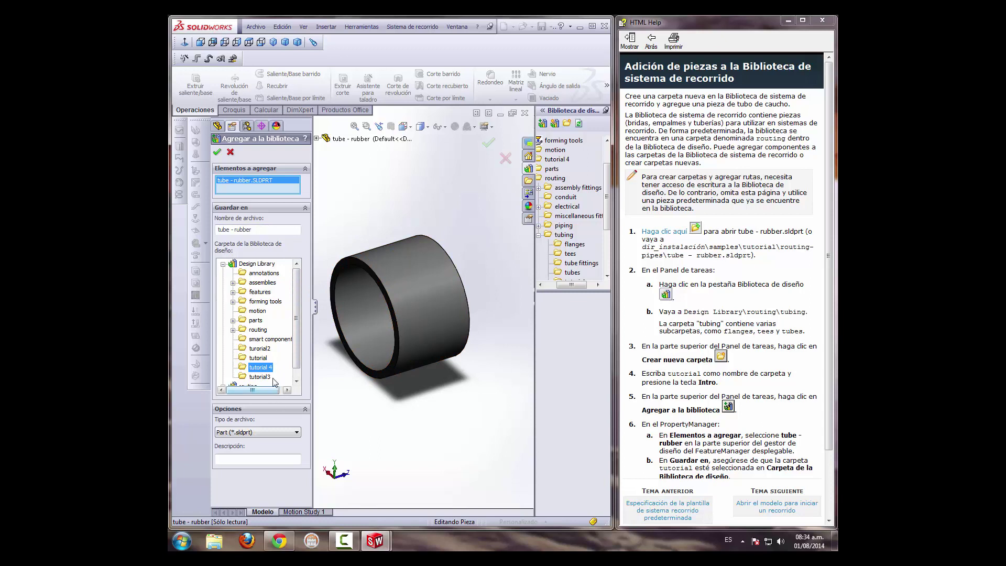
pyautogui.click(258, 373)
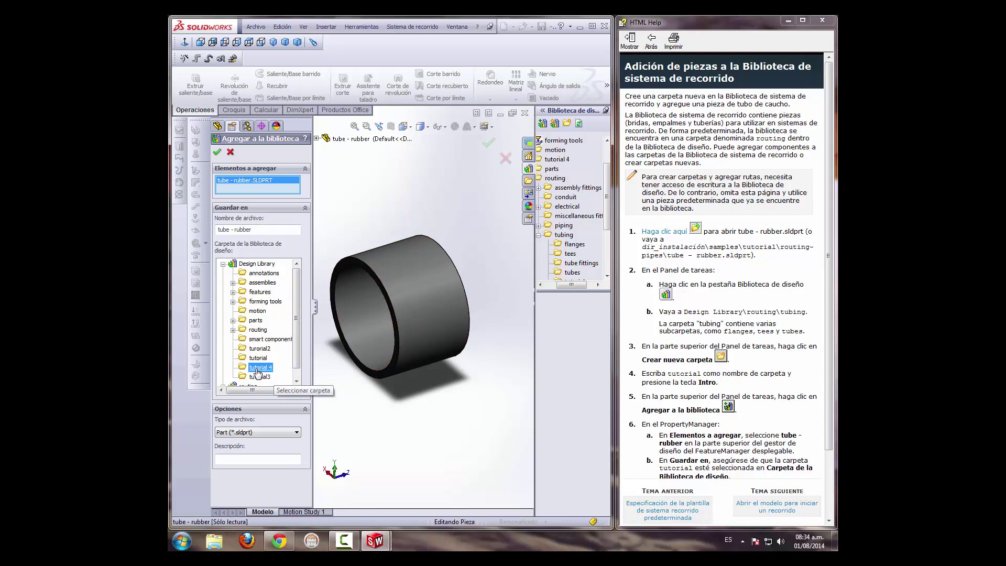
pyautogui.click(219, 154)
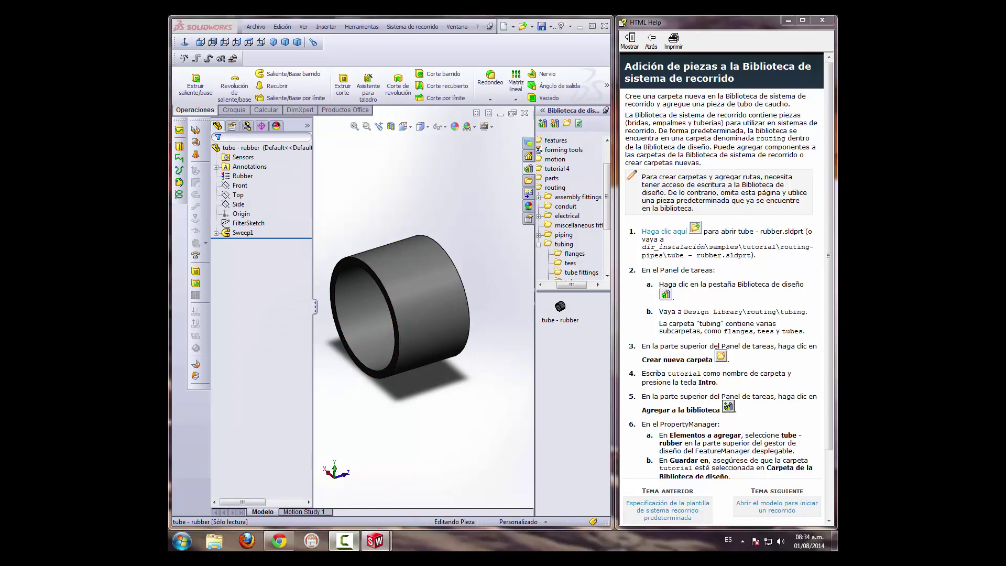
pyautogui.click(343, 540)
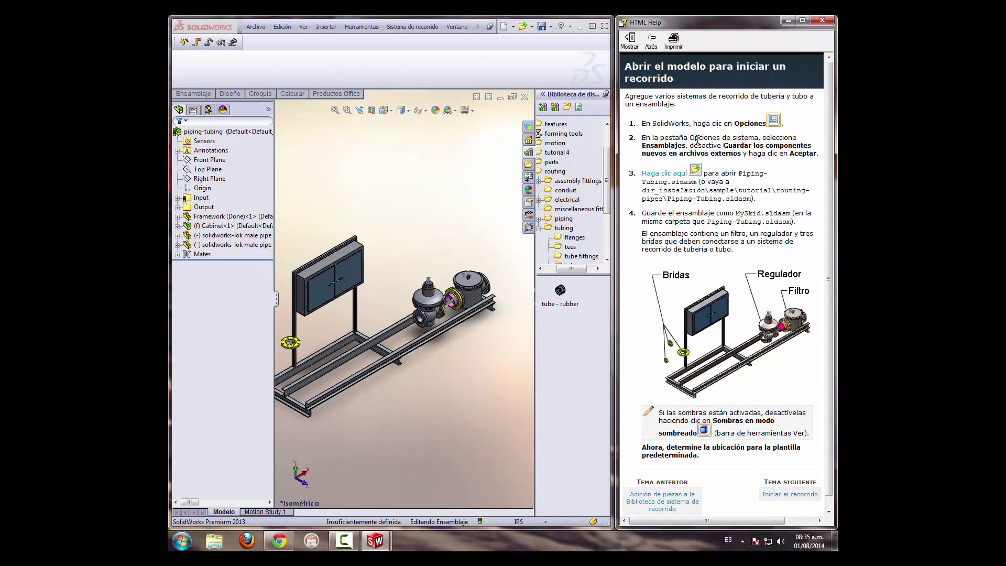
# In Options, stop saving new components to external files and confirm IPS document units
pyautogui.click(361, 27)
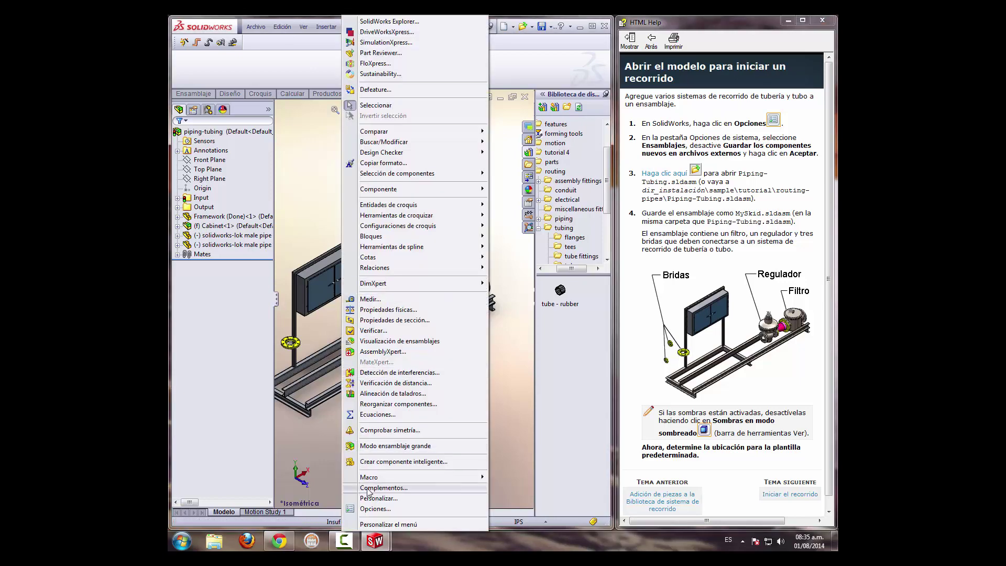
pyautogui.click(371, 509)
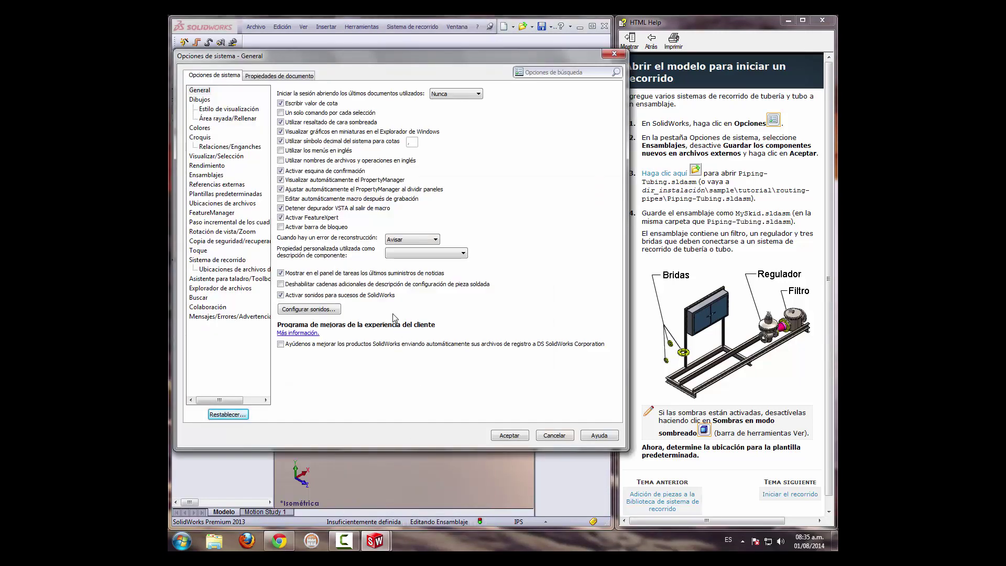
pyautogui.click(207, 175)
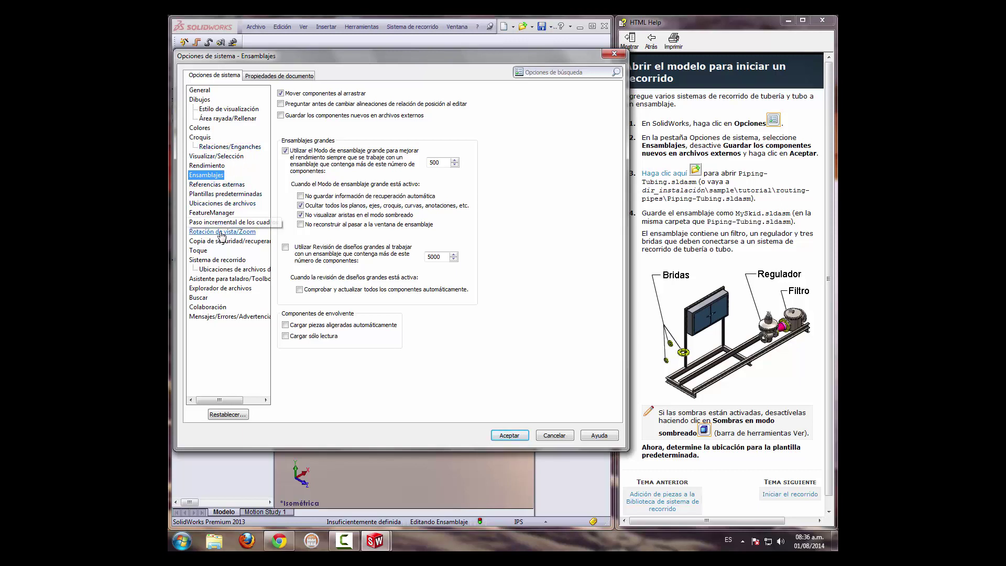
pyautogui.click(268, 77)
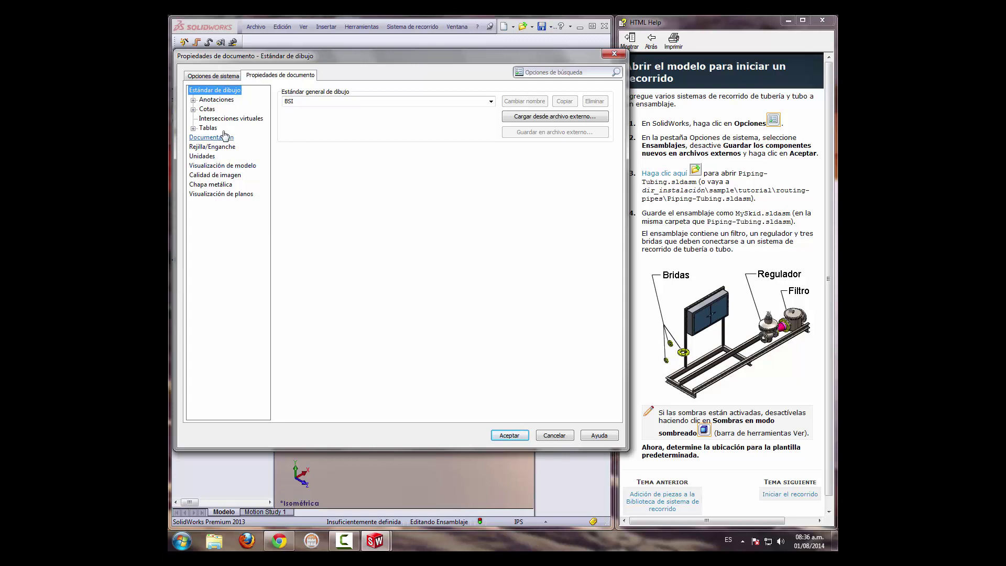
pyautogui.click(202, 156)
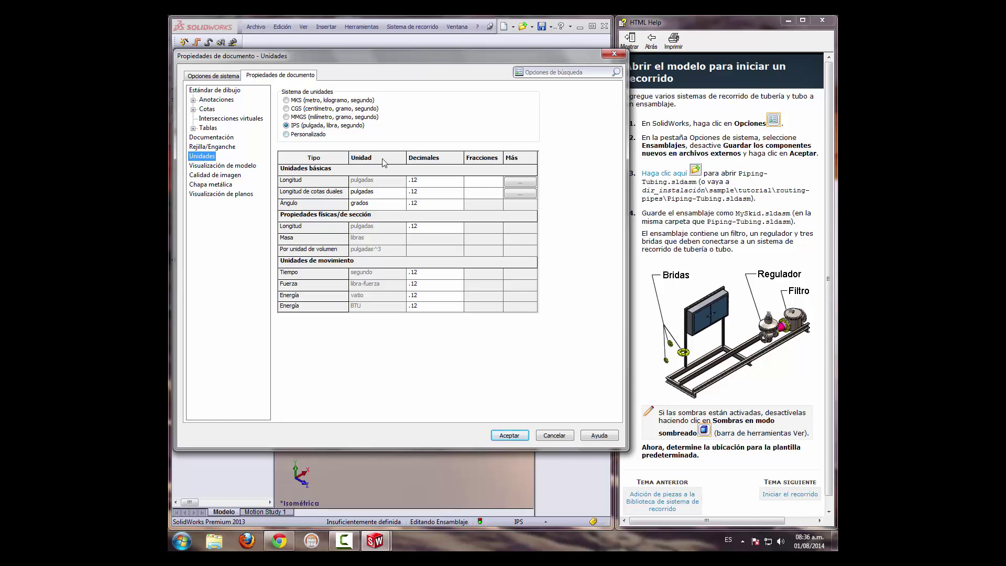
pyautogui.click(507, 436)
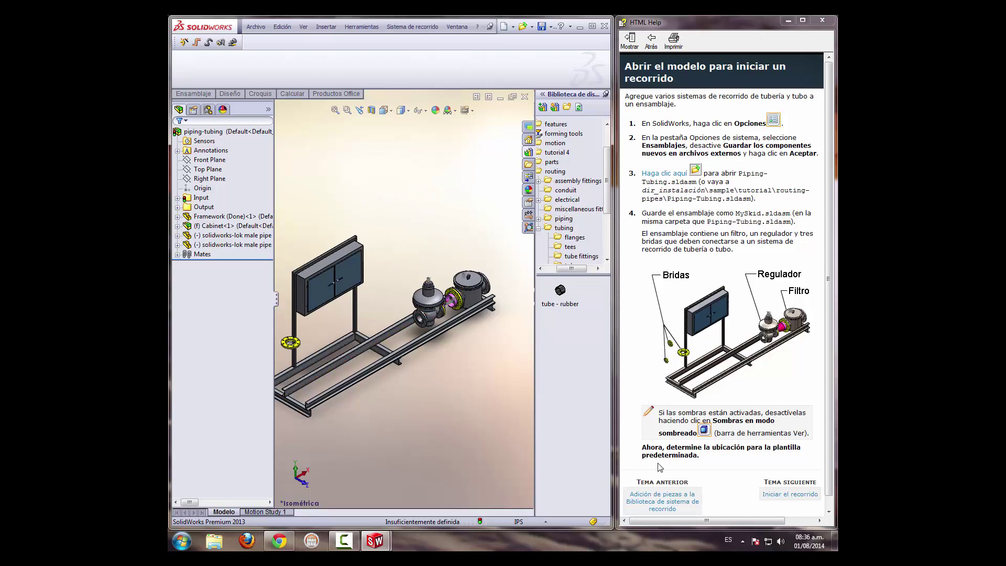
# Show the route-start help topic and enable the SolidWorks Routing add-in for the assembly
pyautogui.click(778, 495)
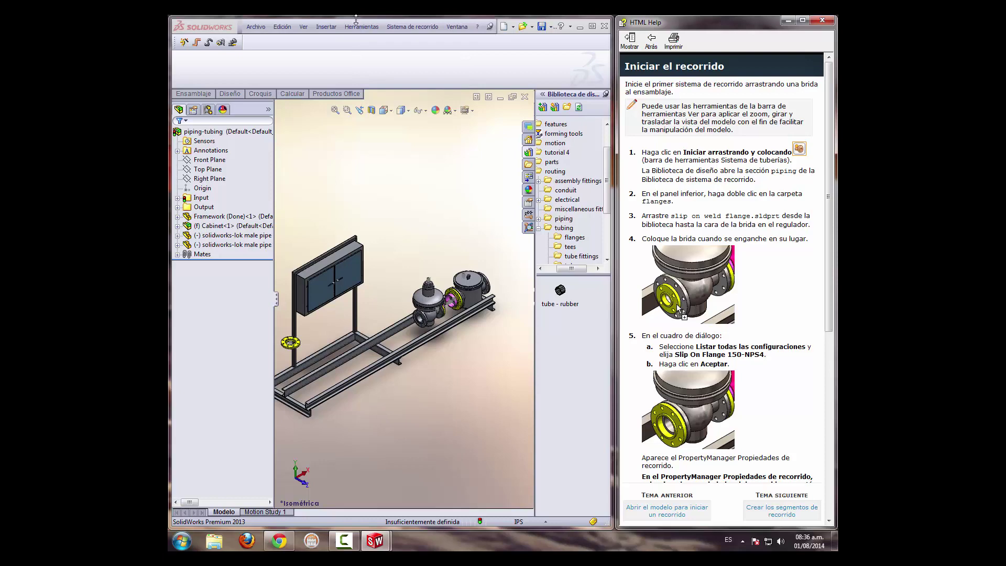
pyautogui.click(357, 27)
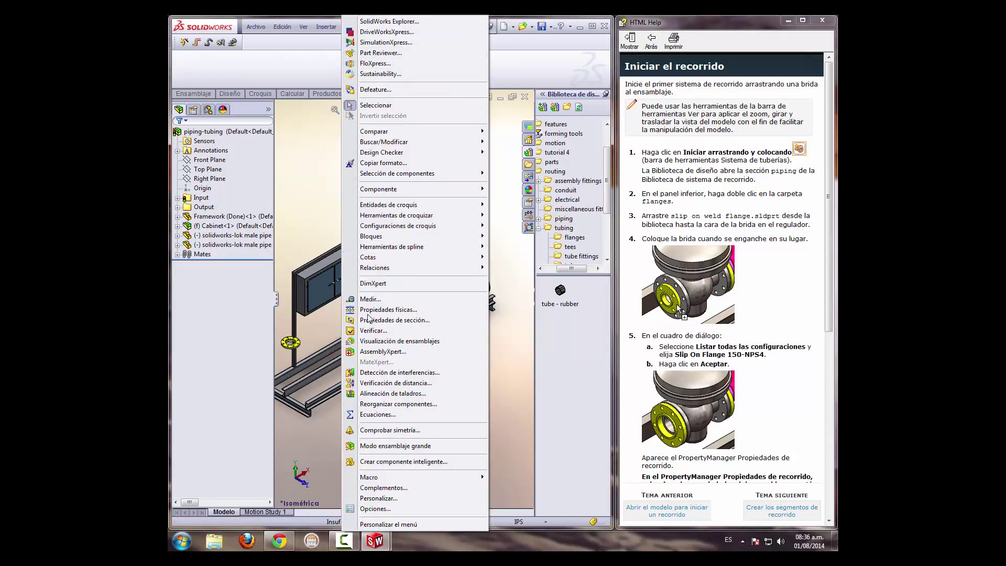
pyautogui.click(382, 487)
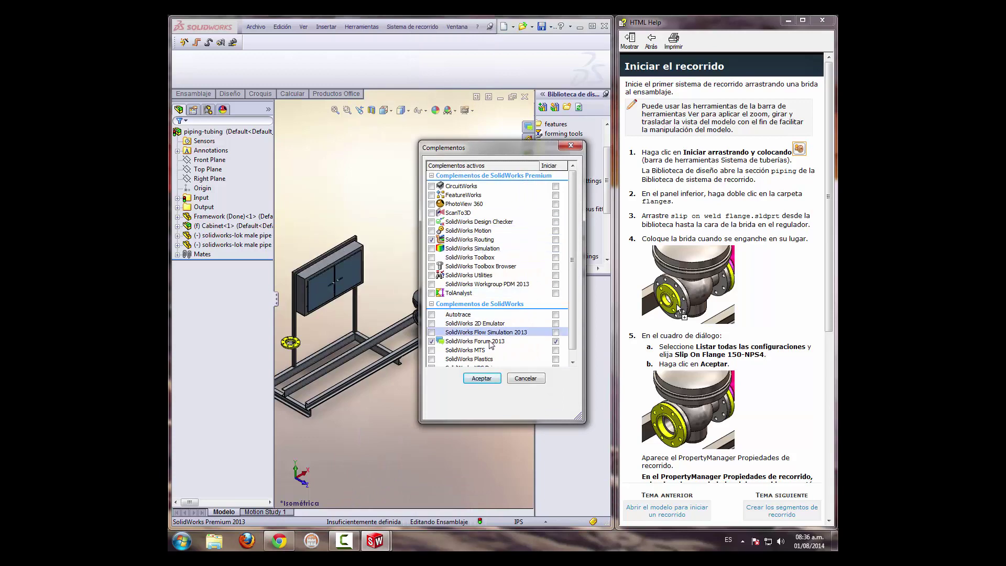
pyautogui.click(480, 378)
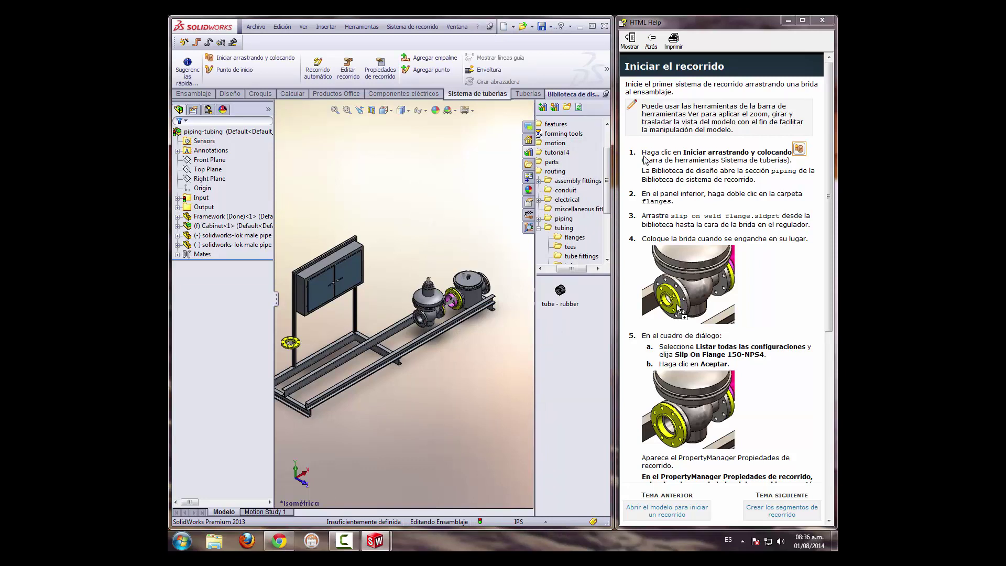
# Zoom in on the regulator valve and start a drag-and-drop pipe route
pyautogui.click(346, 111)
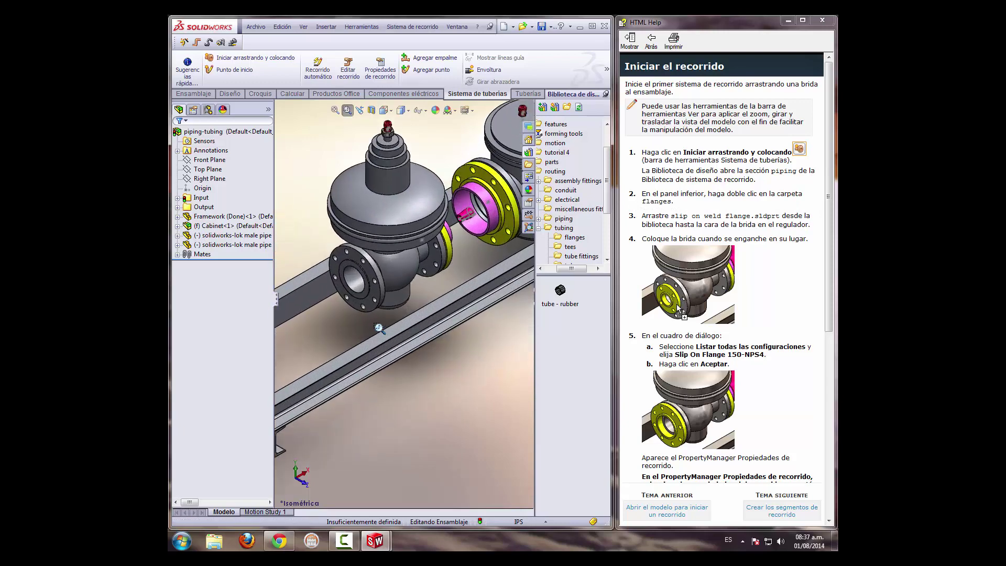
pyautogui.press('Escape')
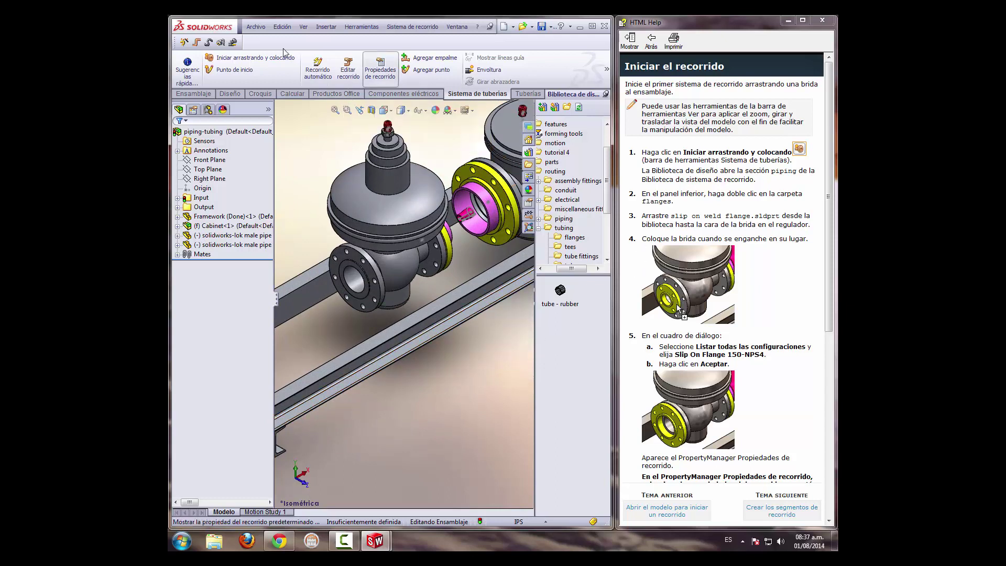
pyautogui.click(257, 59)
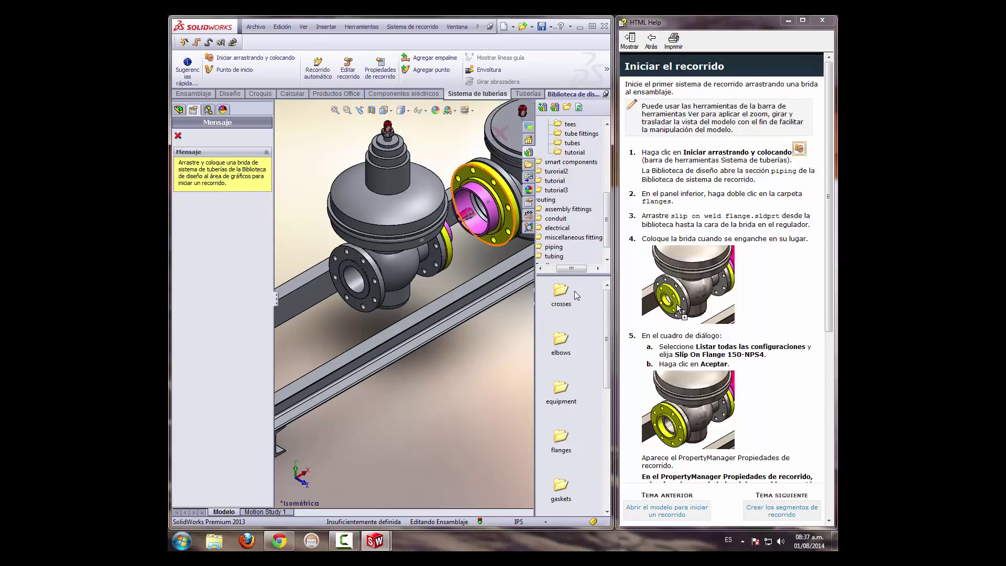
# Drop the slip on weld flange onto the regulator inlet face and choose Slip On Flange 150-NPS4
pyautogui.click(562, 444)
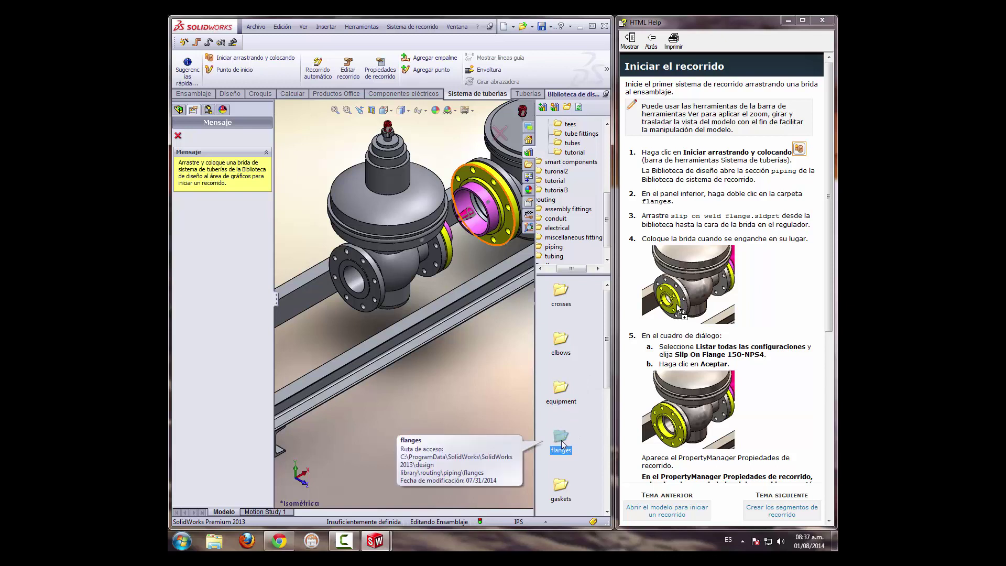
pyautogui.doubleClick(562, 445)
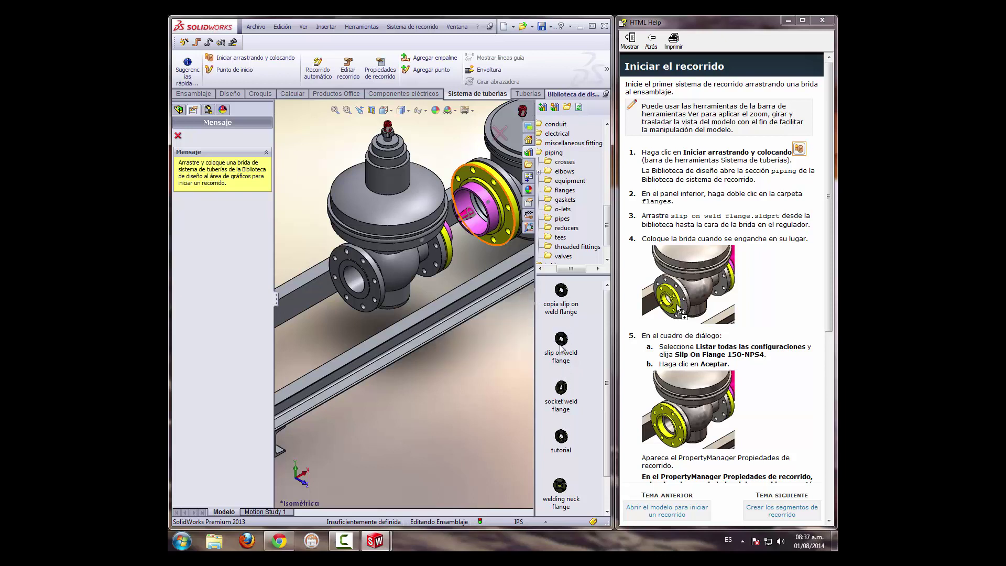
pyautogui.click(562, 347)
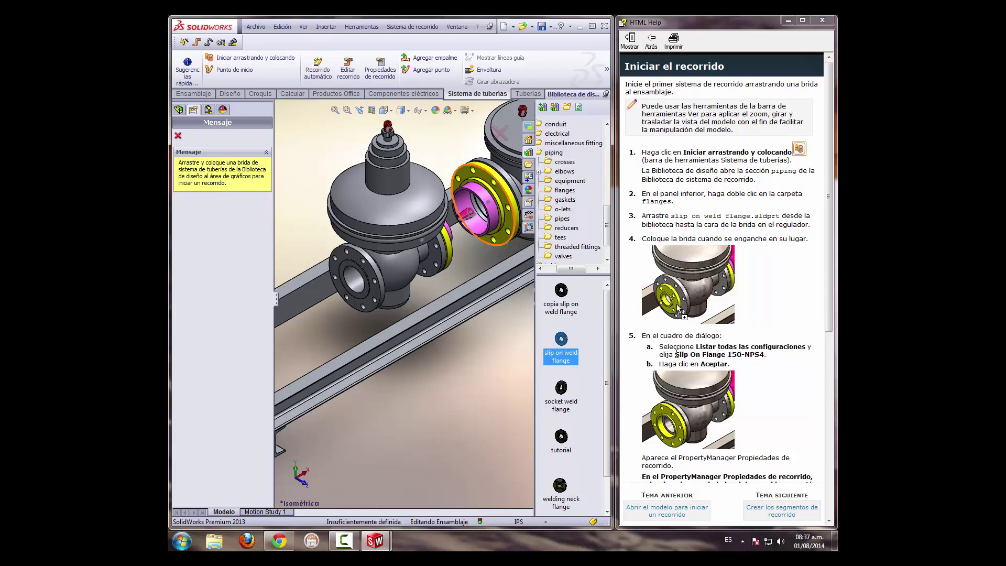
pyautogui.moveTo(562, 343); pyautogui.dragTo(370, 292)
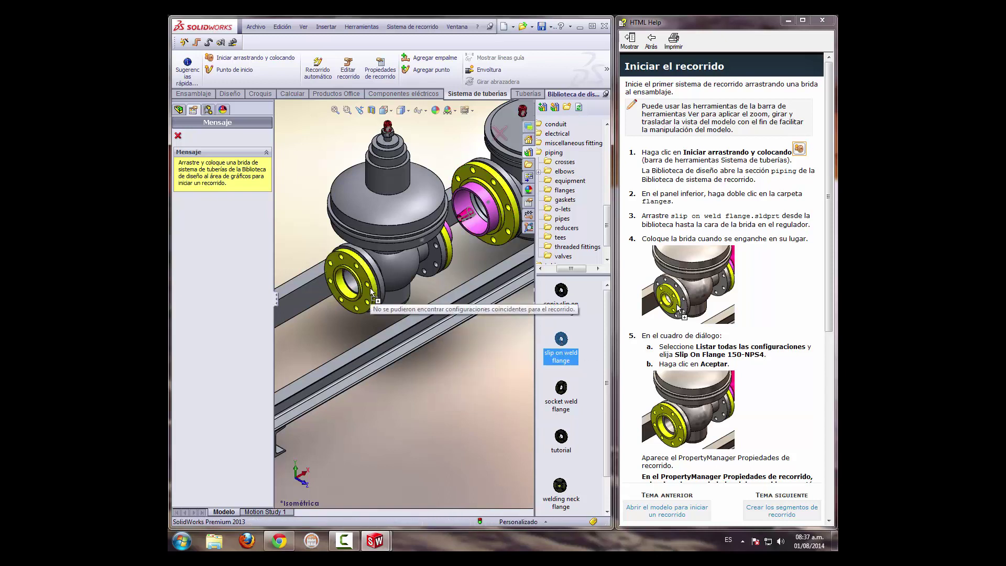
pyautogui.moveTo(369, 292); pyautogui.dragTo(371, 292)
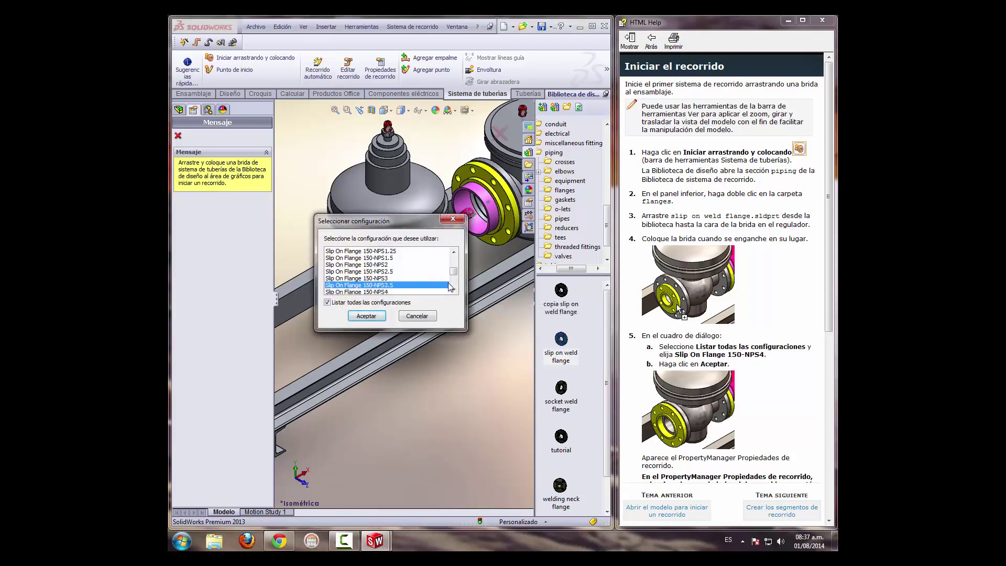
pyautogui.click(454, 290)
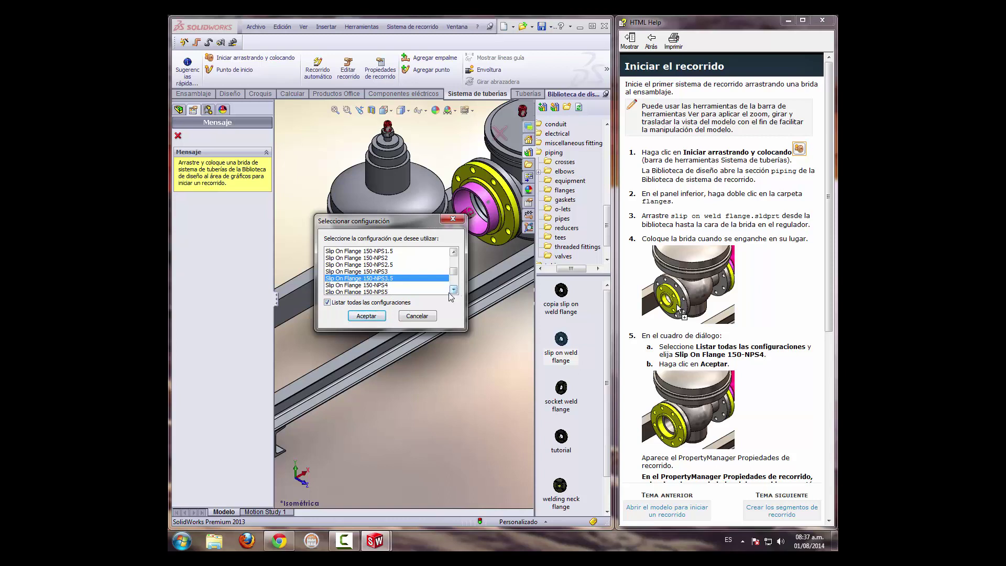
pyautogui.click(381, 287)
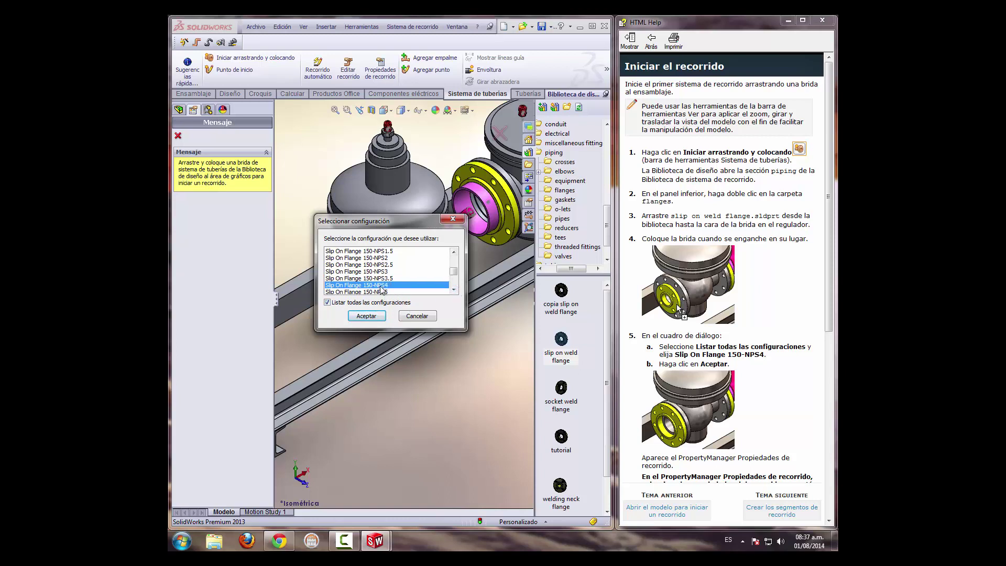
# Confirm the 150-NPS4 flange and accept default route properties, creating Pipe_1 with a stub pipe
pyautogui.click(366, 317)
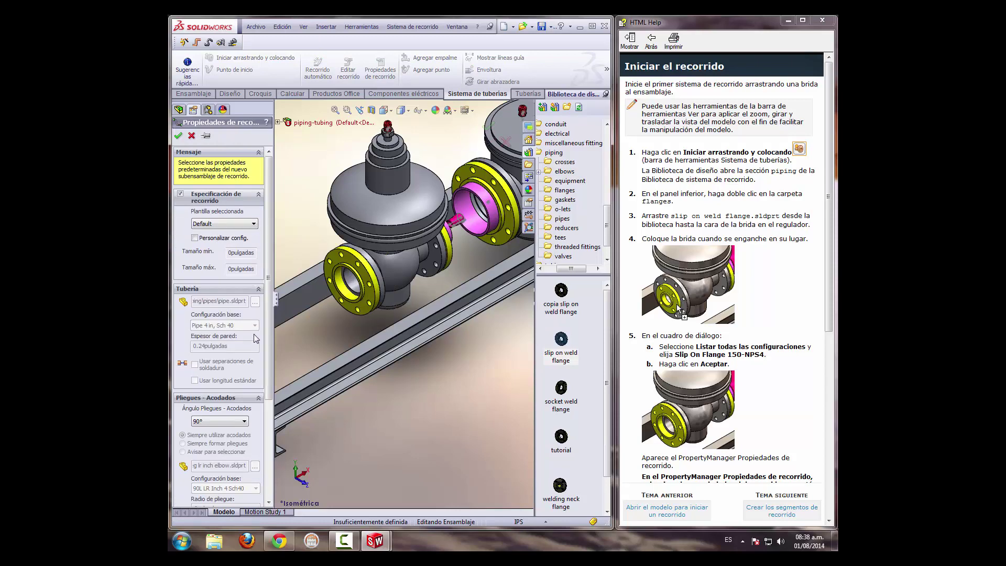
pyautogui.moveTo(272, 342)
pyautogui.mouseDown()
pyautogui.moveTo(270, 413)
pyautogui.moveTo(268, 302)
pyautogui.mouseUp()
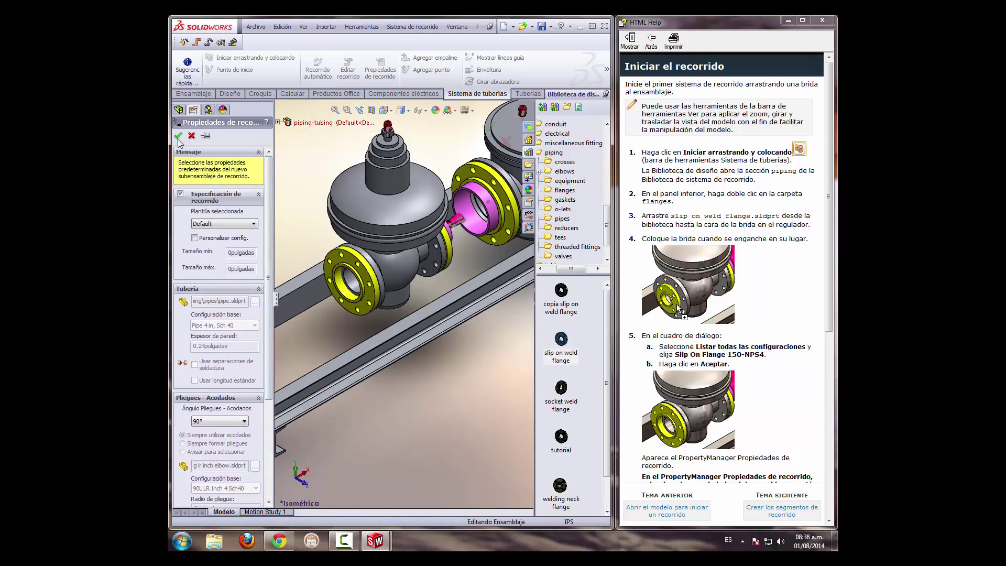
pyautogui.click(179, 138)
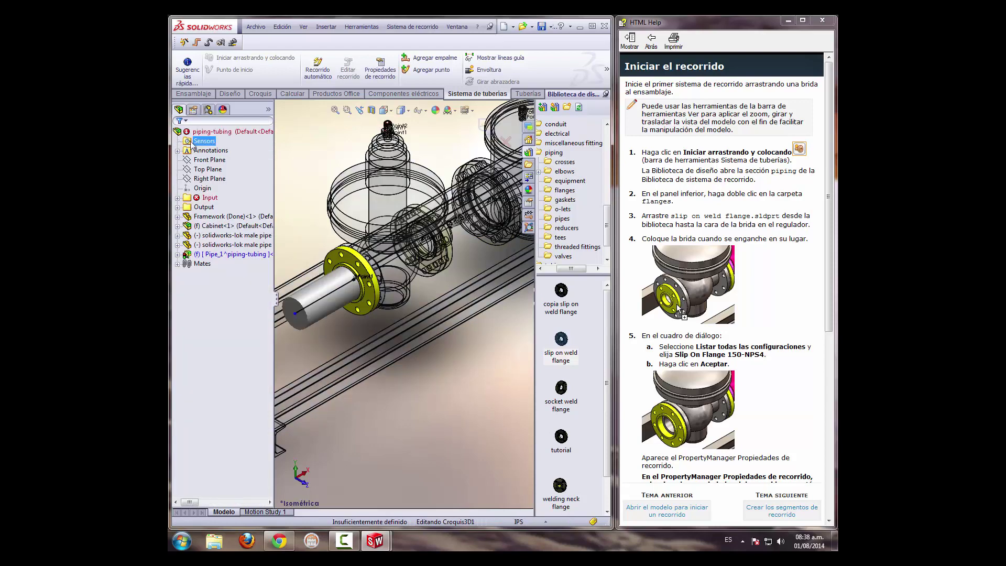
pyautogui.scroll(1, 445, 346)
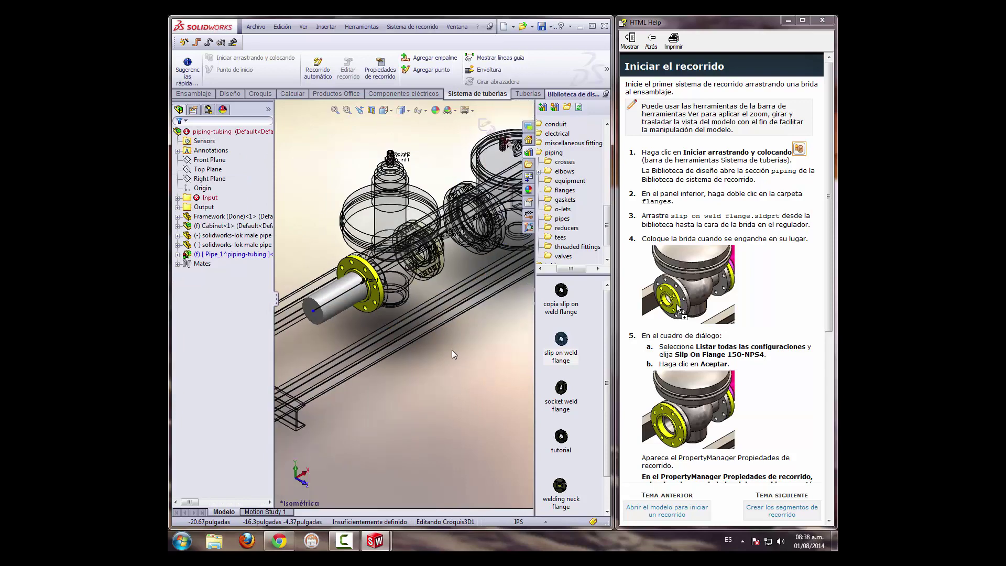
pyautogui.scroll(1, 454, 354)
pyautogui.scroll(1, 454, 354)
pyautogui.scroll(2, 454, 354)
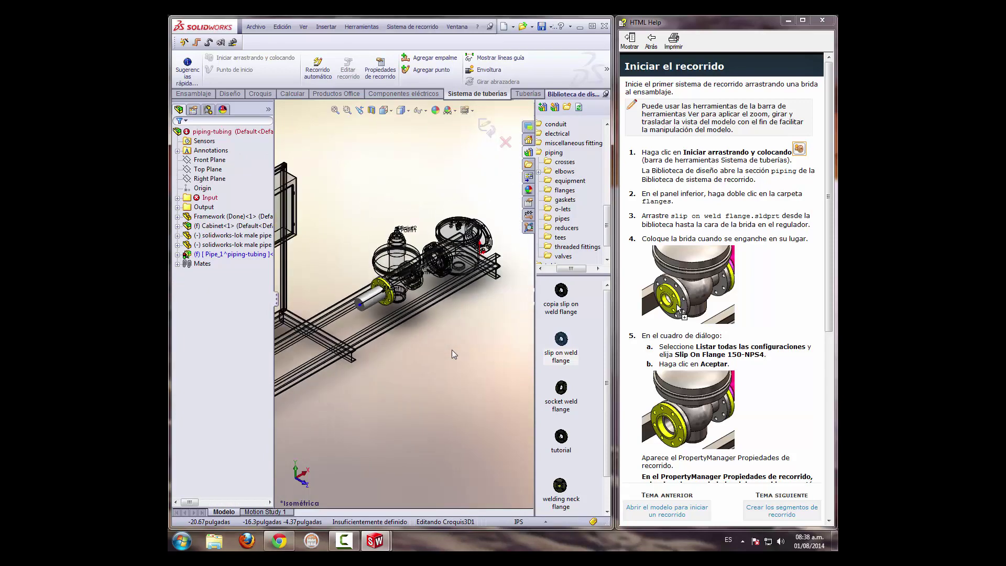
pyautogui.scroll(1, 454, 354)
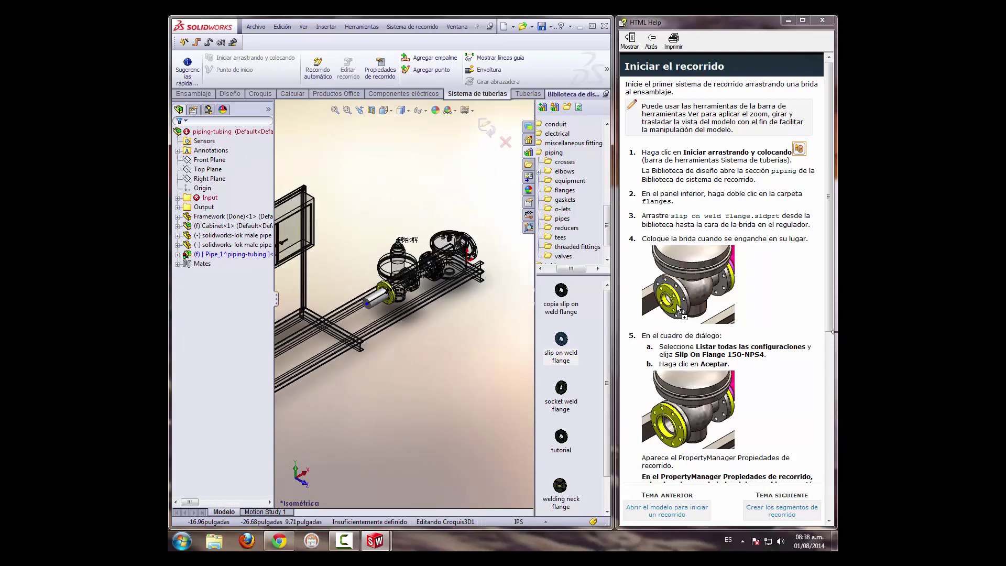
pyautogui.moveTo(829, 323); pyautogui.dragTo(830, 510)
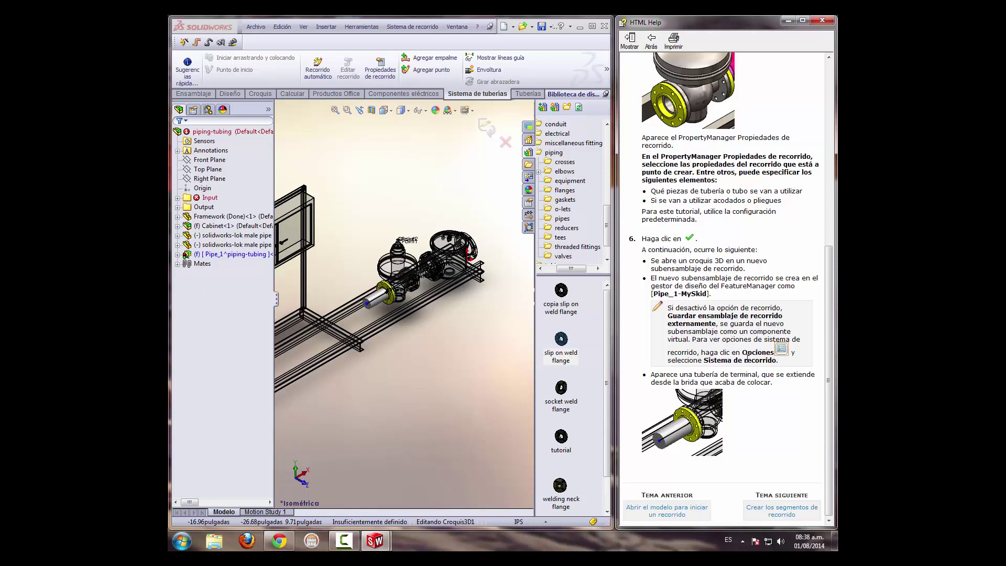
pyautogui.click(256, 27)
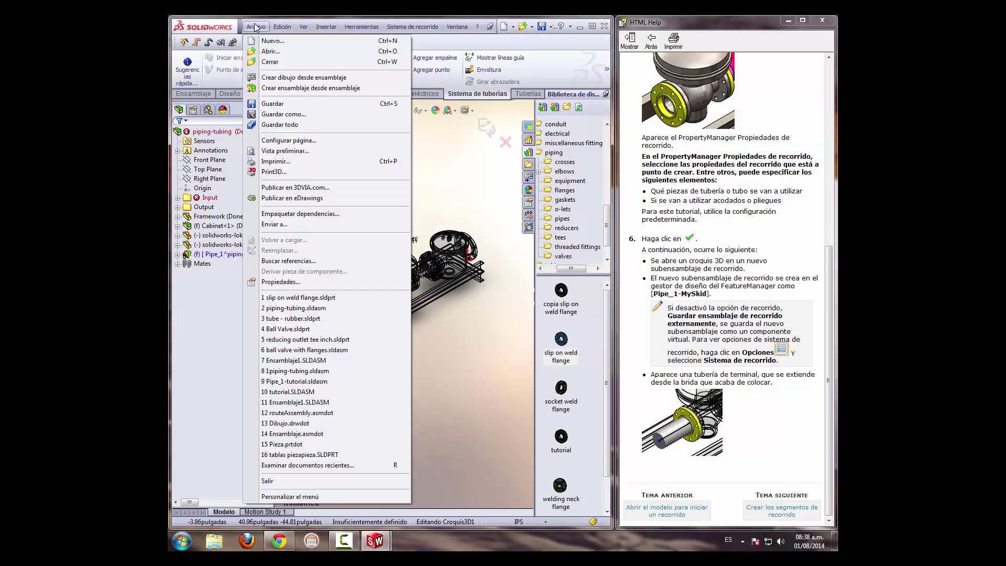
pyautogui.click(256, 27)
pyautogui.click(362, 27)
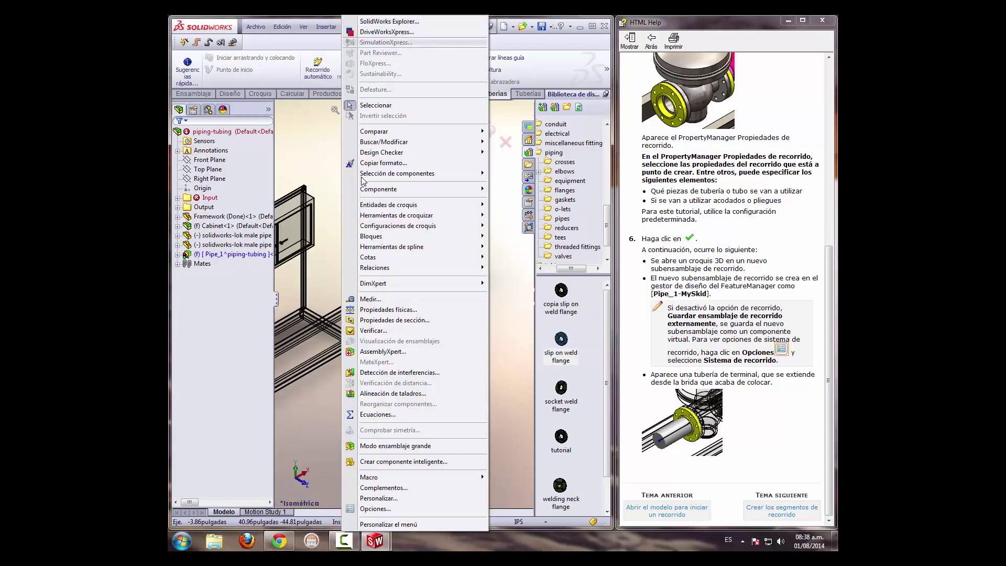
pyautogui.click(375, 509)
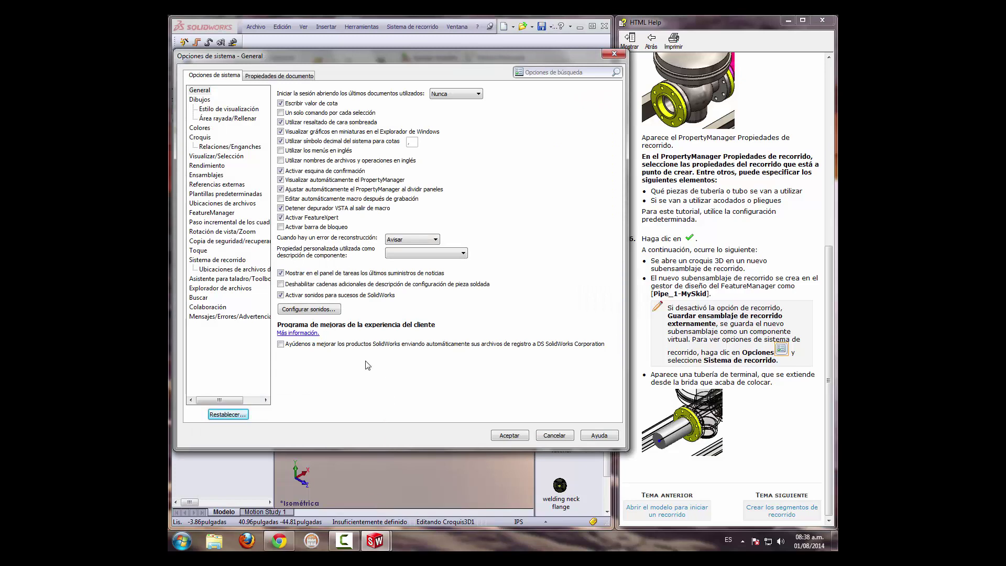
pyautogui.click(206, 175)
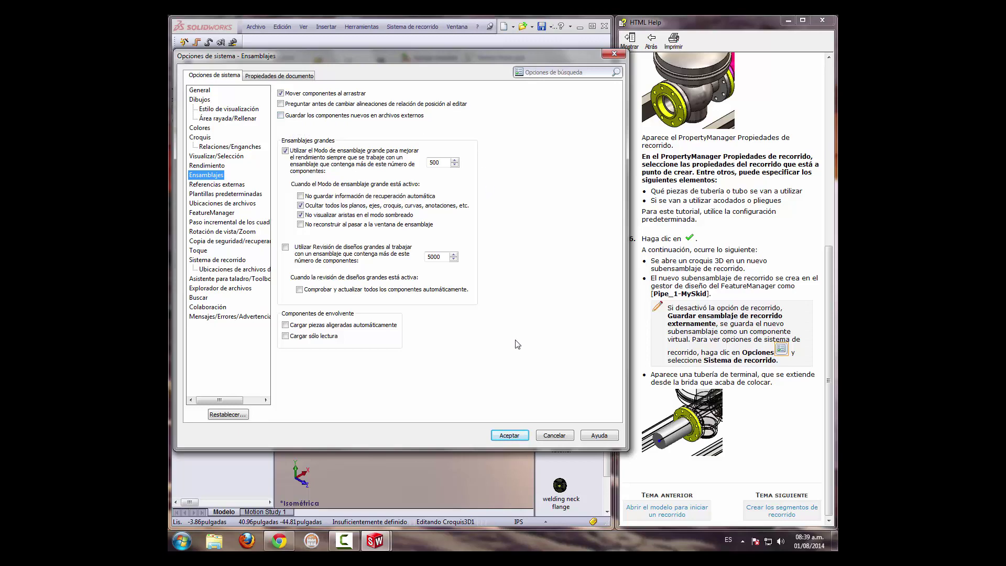
pyautogui.click(503, 435)
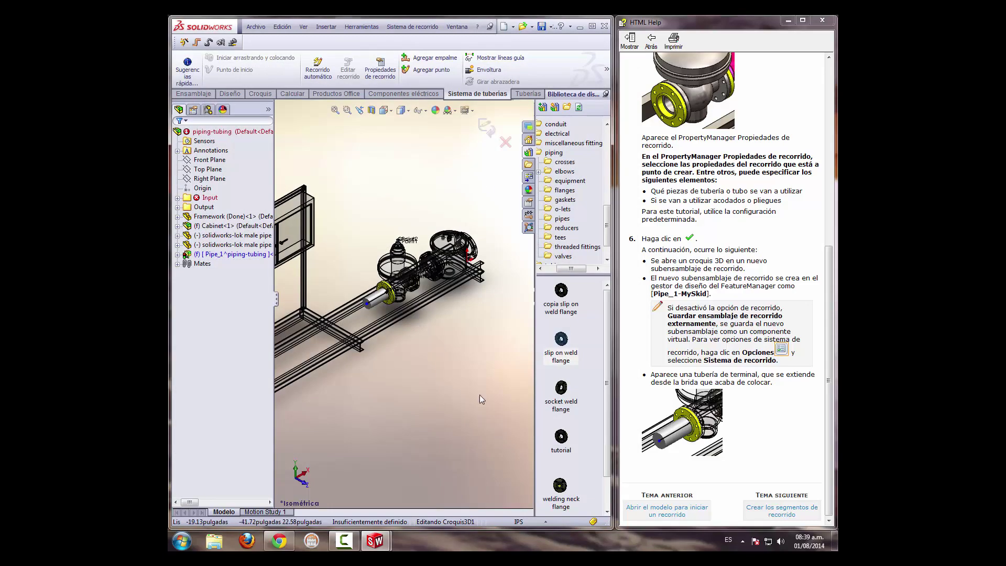
# Show the route segments help topic and zoom out to view the whole skid
pyautogui.click(764, 509)
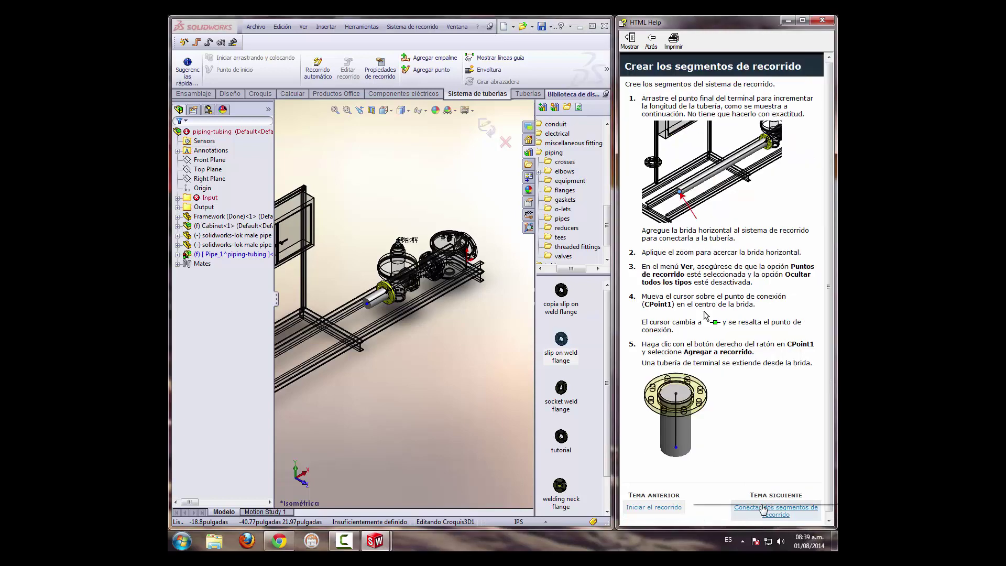
pyautogui.click(347, 111)
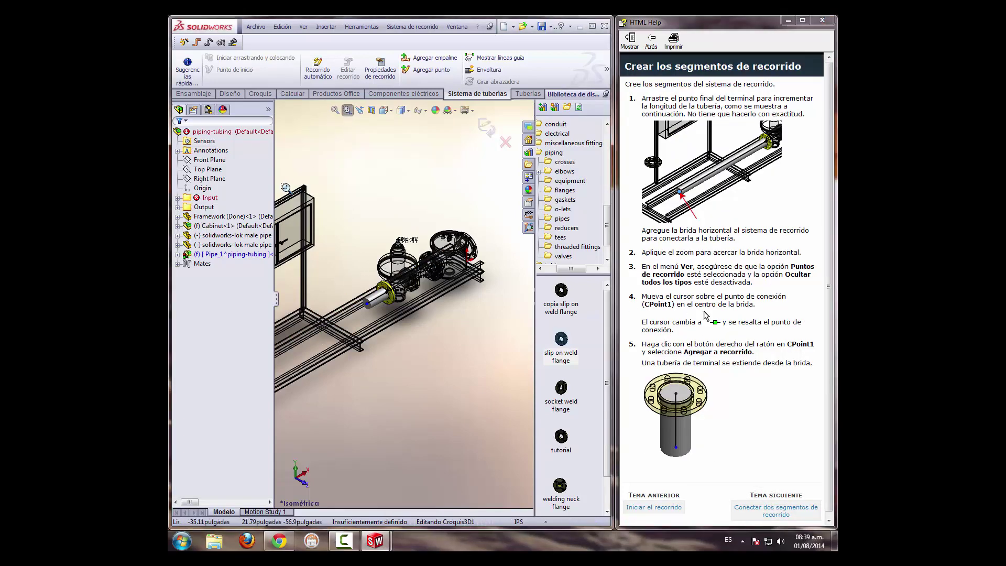
pyautogui.scroll(1, 461, 362)
pyautogui.scroll(1, 460, 362)
pyautogui.scroll(1, 460, 362)
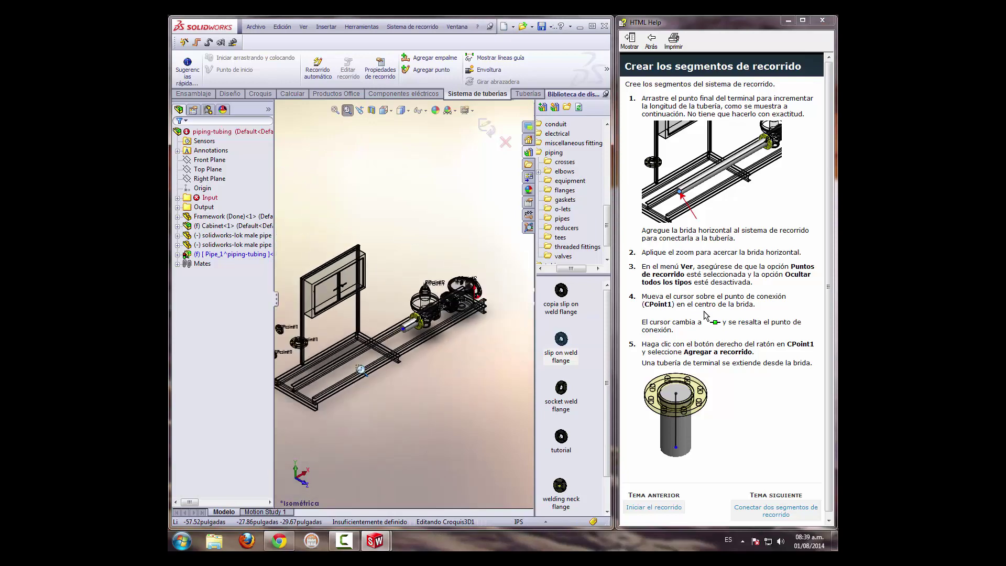
pyautogui.press('Escape')
# Drag the pipe endpoint farther along the skid frame, dismissing the over-definition warning
pyautogui.moveTo(403, 334); pyautogui.dragTo(310, 377)
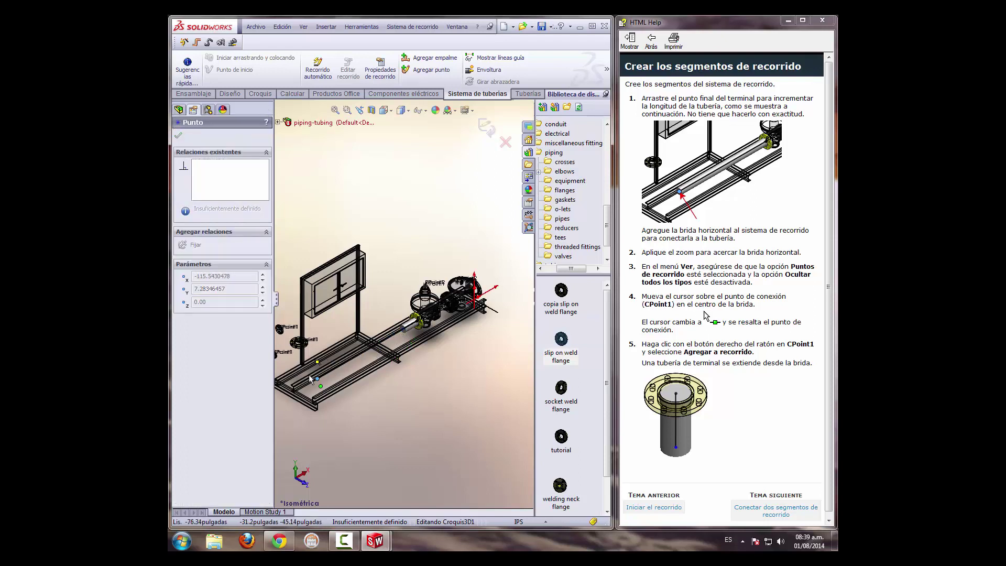
pyautogui.moveTo(310, 374); pyautogui.dragTo(317, 377)
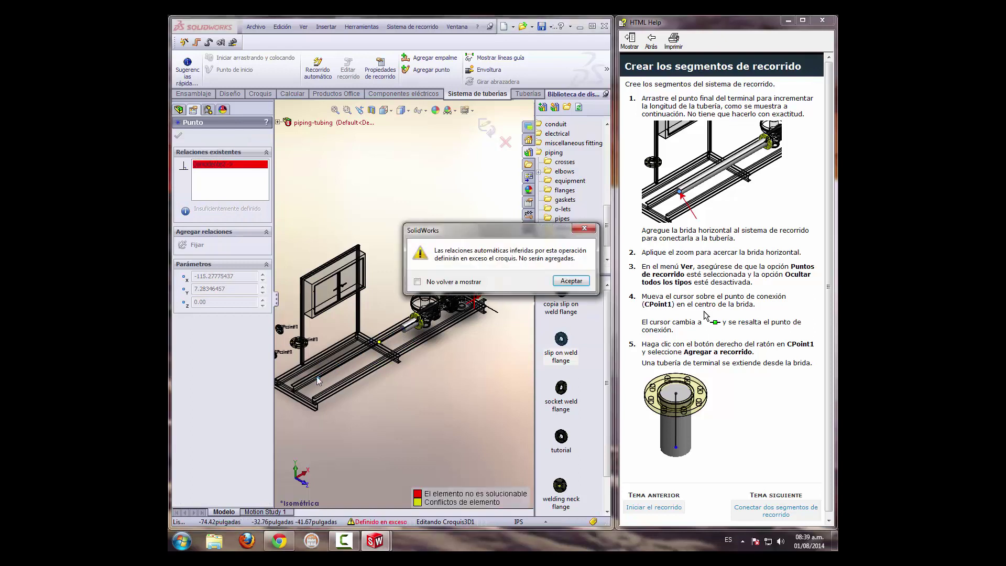
pyautogui.click(563, 281)
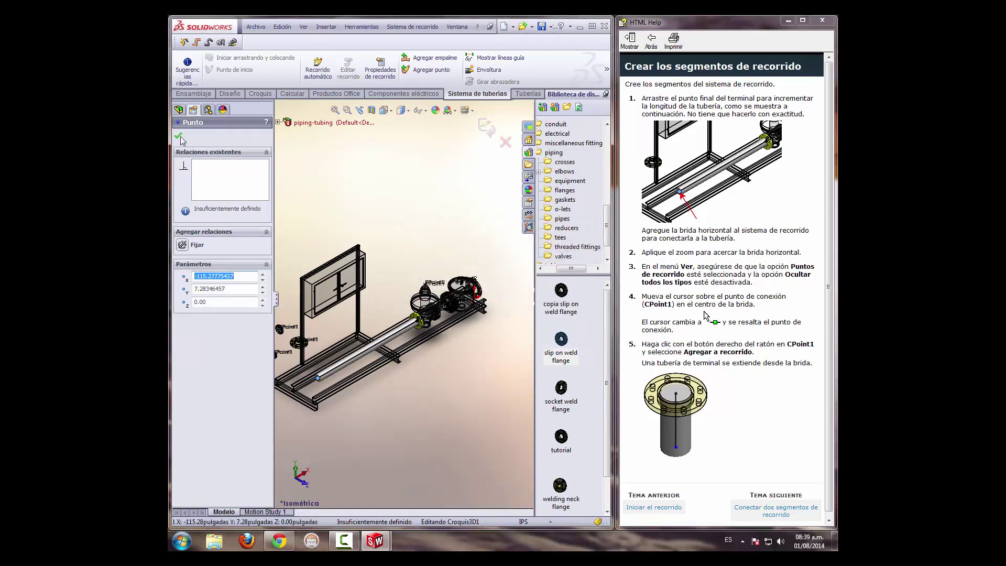
pyautogui.click(179, 138)
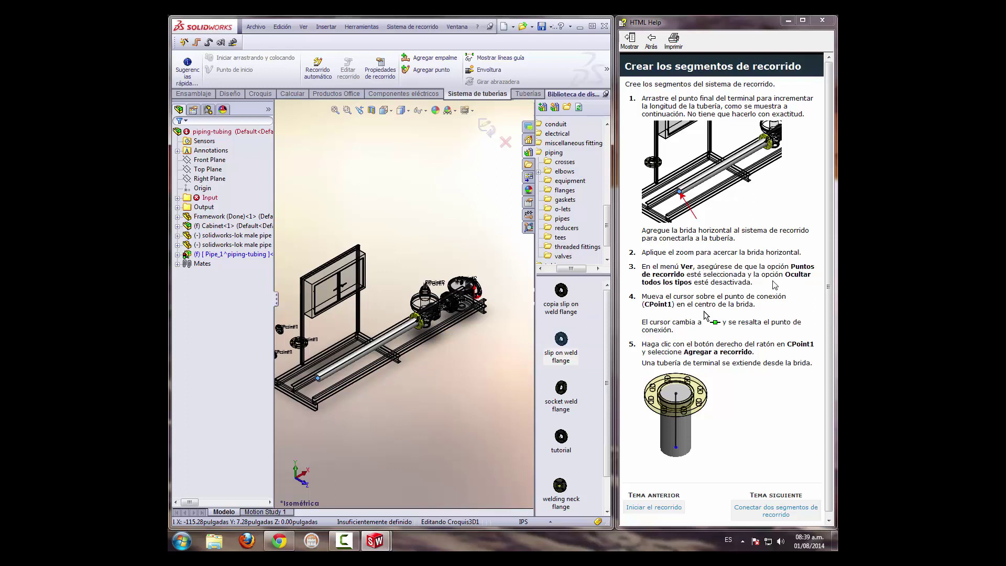
pyautogui.click(305, 27)
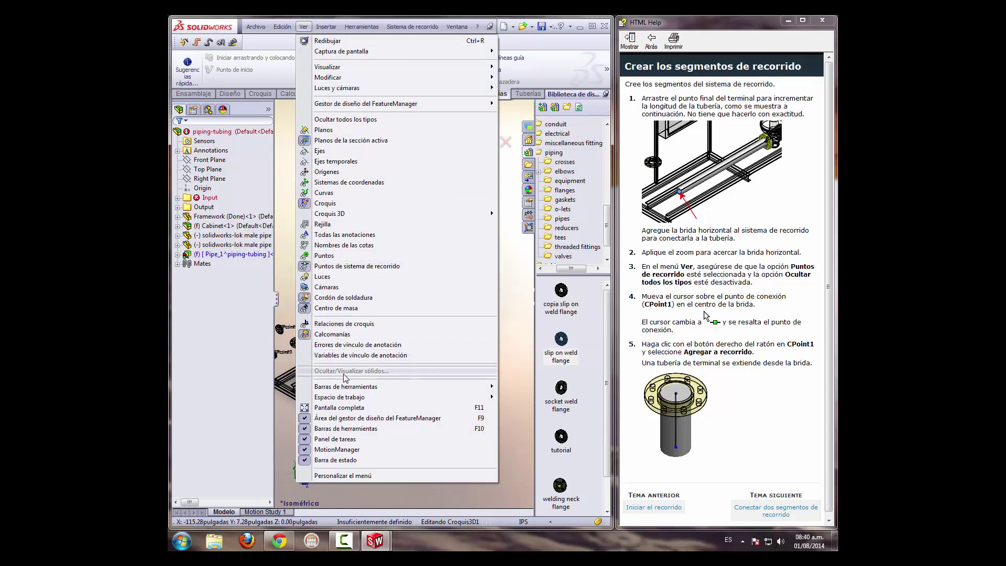
pyautogui.click(499, 227)
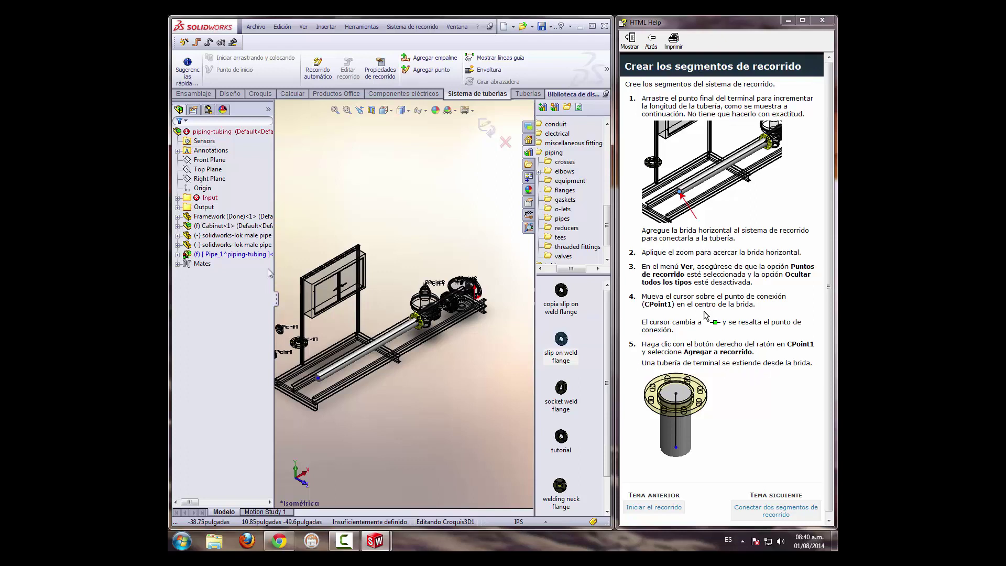
# Add the flange at the cabinet post's base to the route, creating a downward pipe stub
pyautogui.click(347, 110)
pyautogui.moveTo(292, 322); pyautogui.dragTo(326, 364)
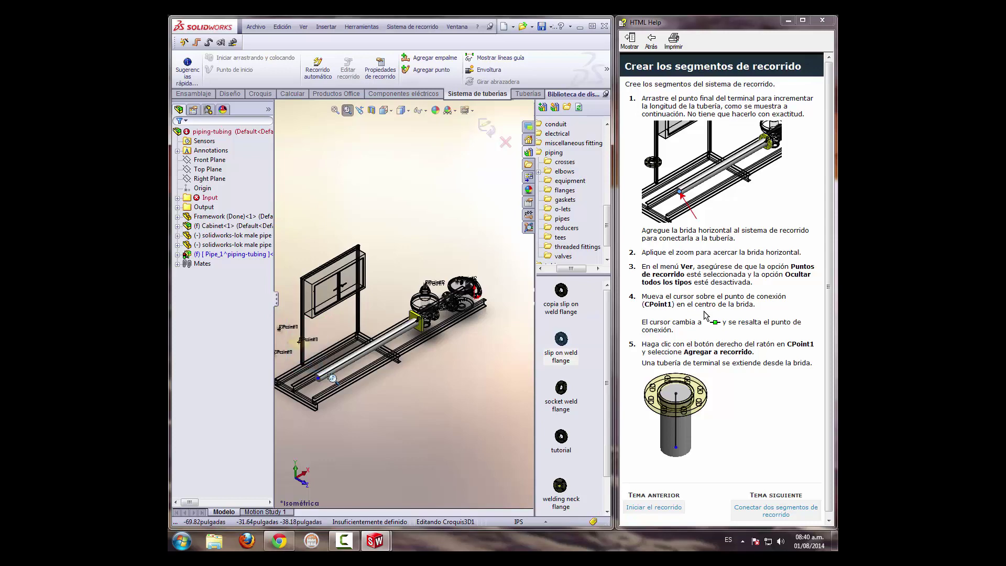
pyautogui.press('Escape')
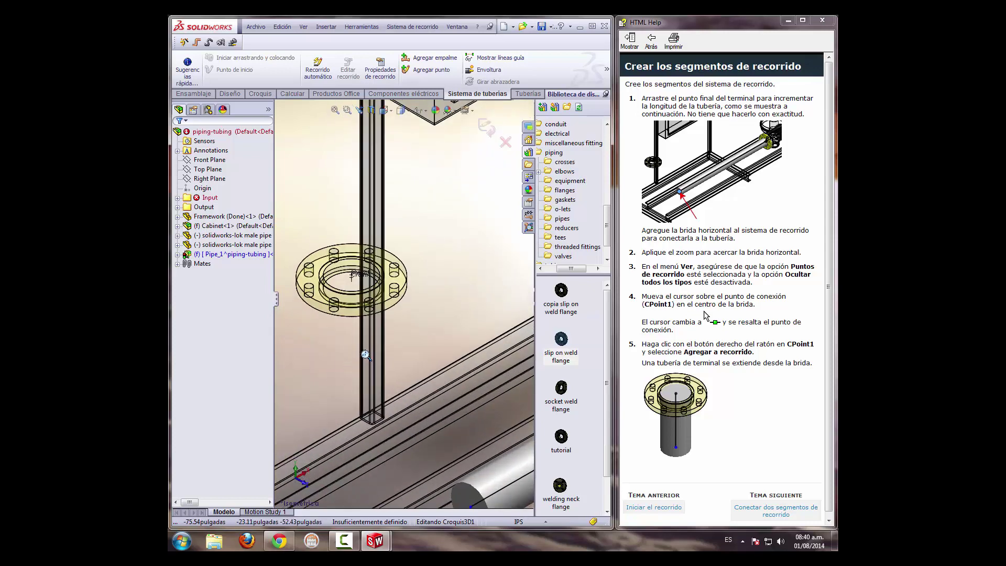
pyautogui.rightClick(352, 279)
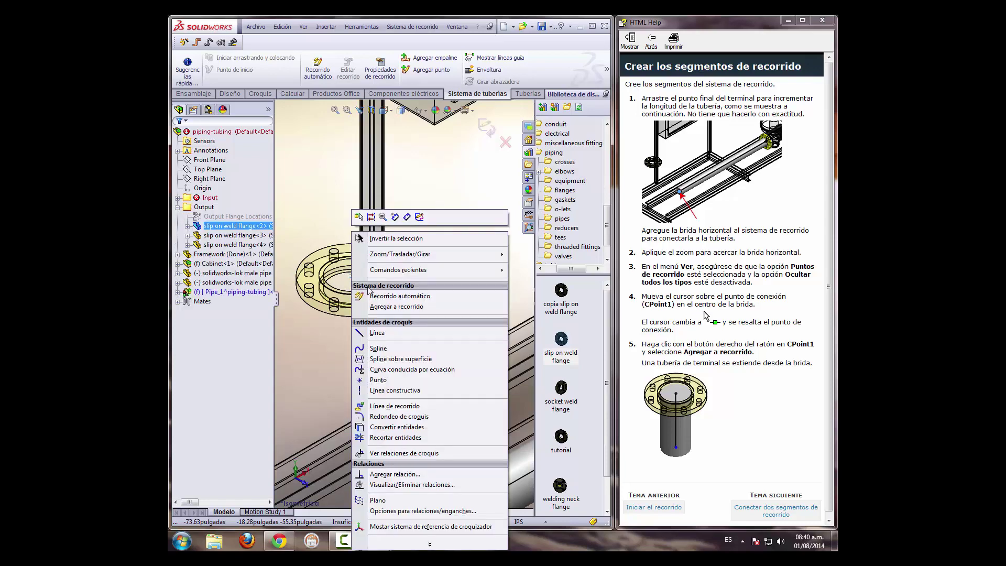
pyautogui.click(382, 308)
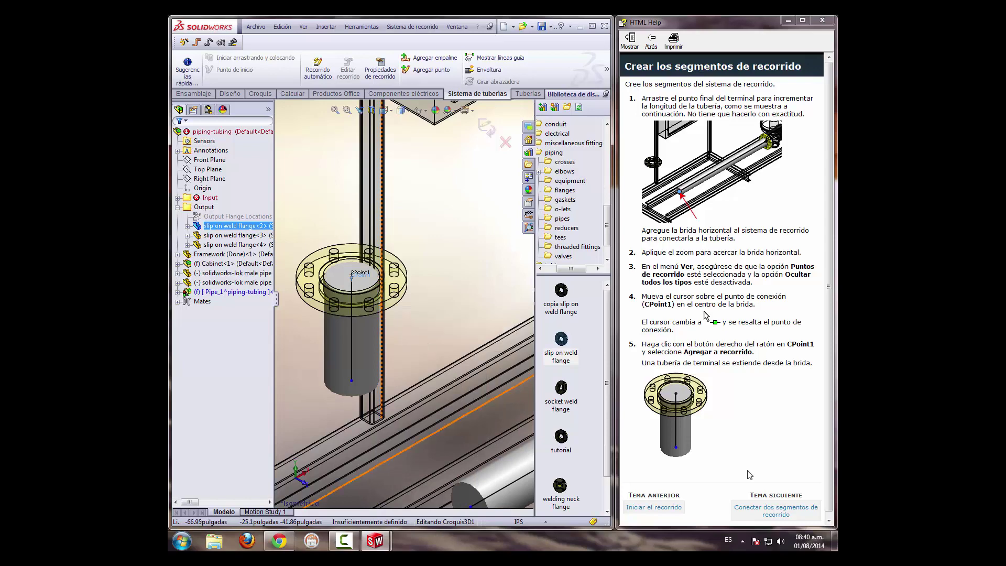
pyautogui.click(760, 507)
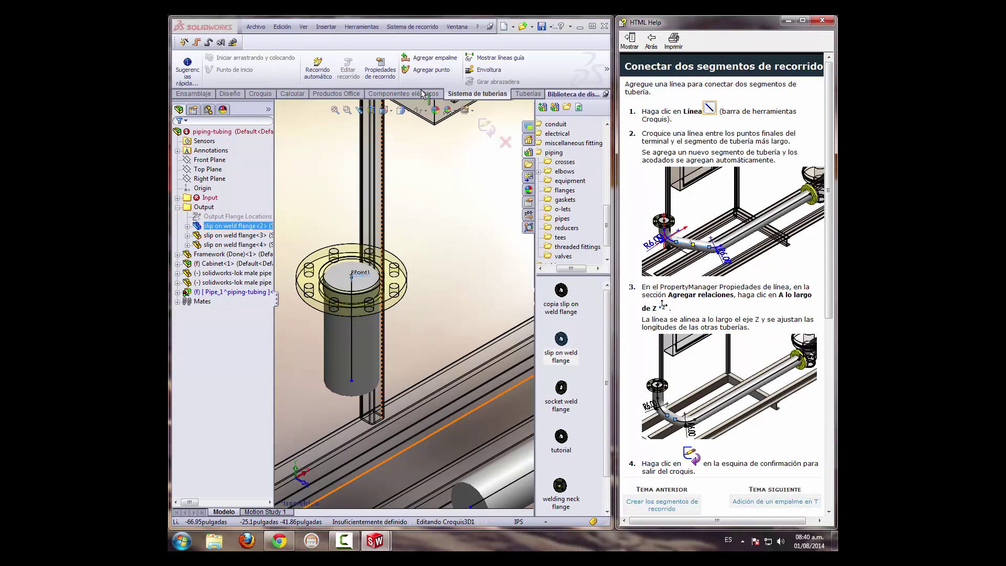
# Draw a sketch line from the flange stub's bottom to the long horizontal pipe's end
pyautogui.click(253, 95)
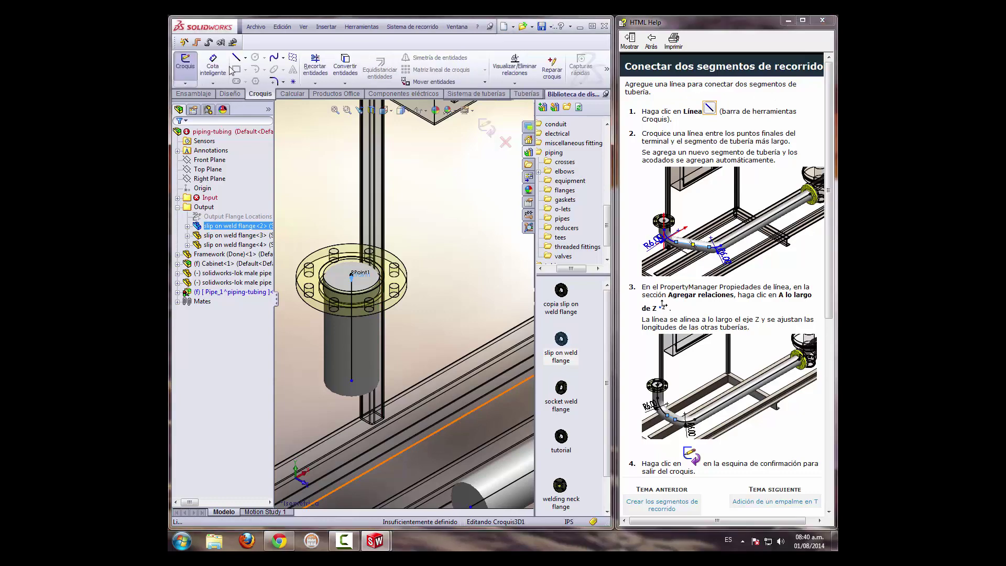
pyautogui.click(237, 58)
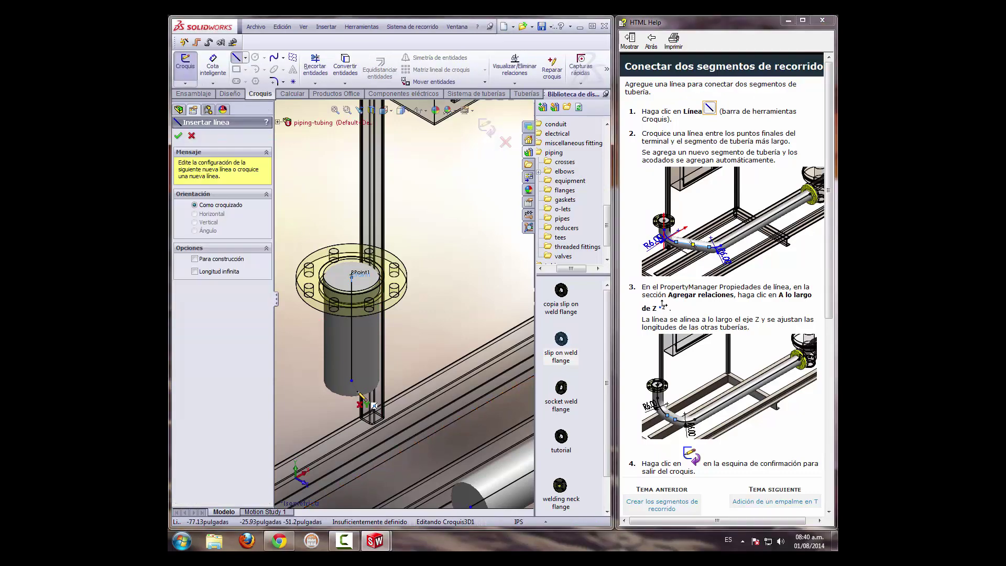
pyautogui.moveTo(443, 390); pyautogui.dragTo(441, 387, button='middle')
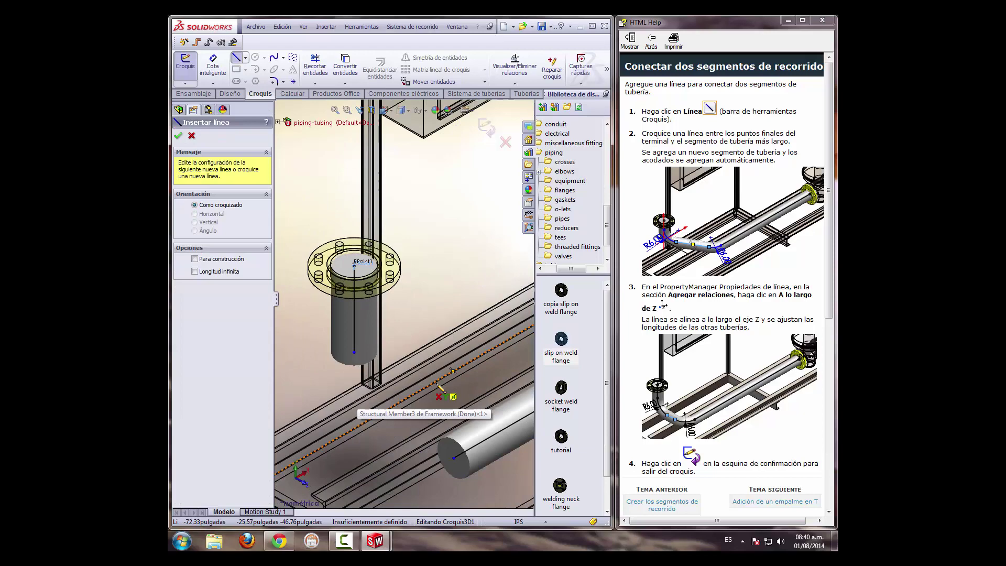
pyautogui.click(355, 352)
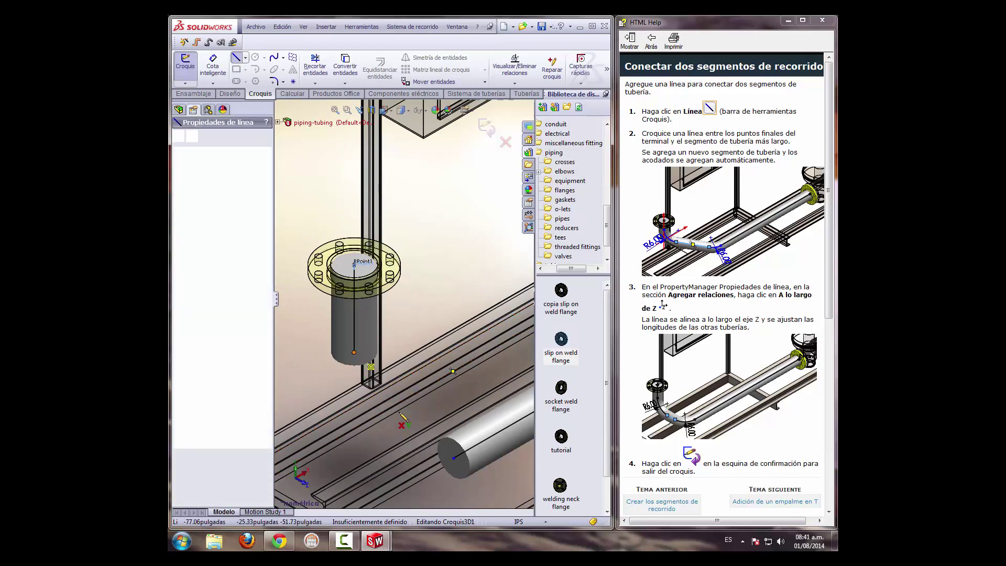
pyautogui.click(454, 458)
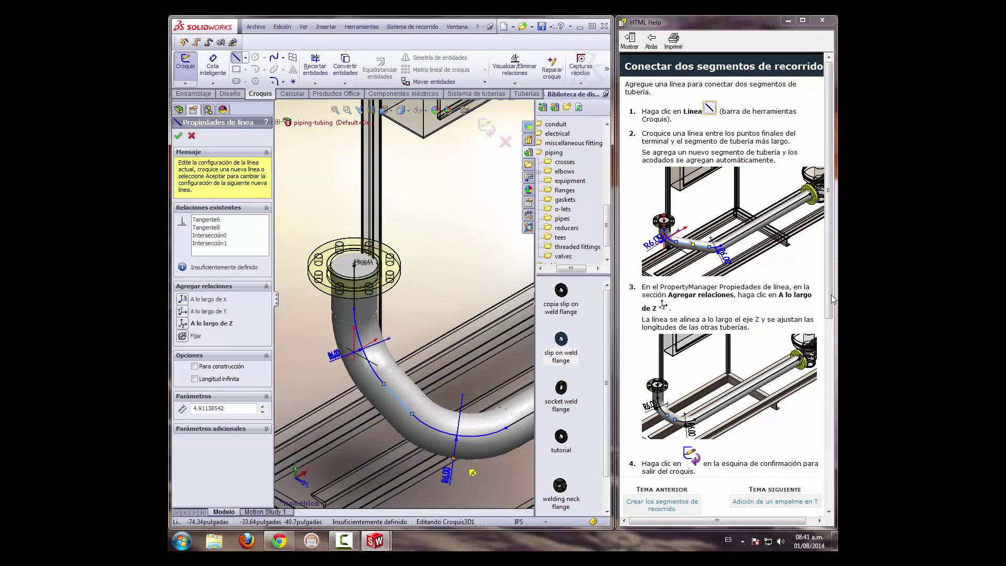
# Constrain the connecting line A lo largo de Z and accept it, producing bent pipe
pyautogui.click(183, 324)
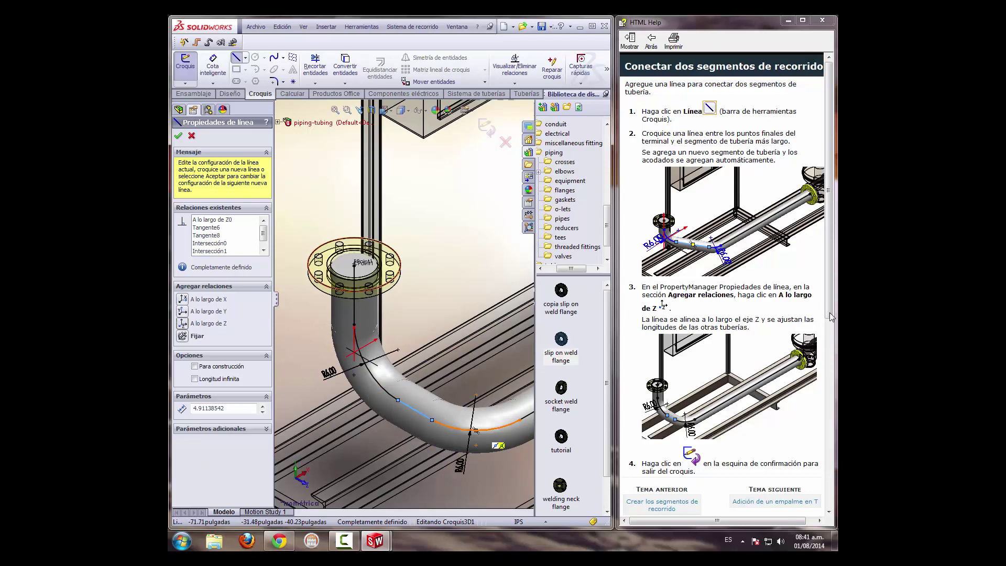
pyautogui.moveTo(832, 318)
pyautogui.mouseDown()
pyautogui.moveTo(831, 426)
pyautogui.moveTo(832, 377)
pyautogui.mouseUp()
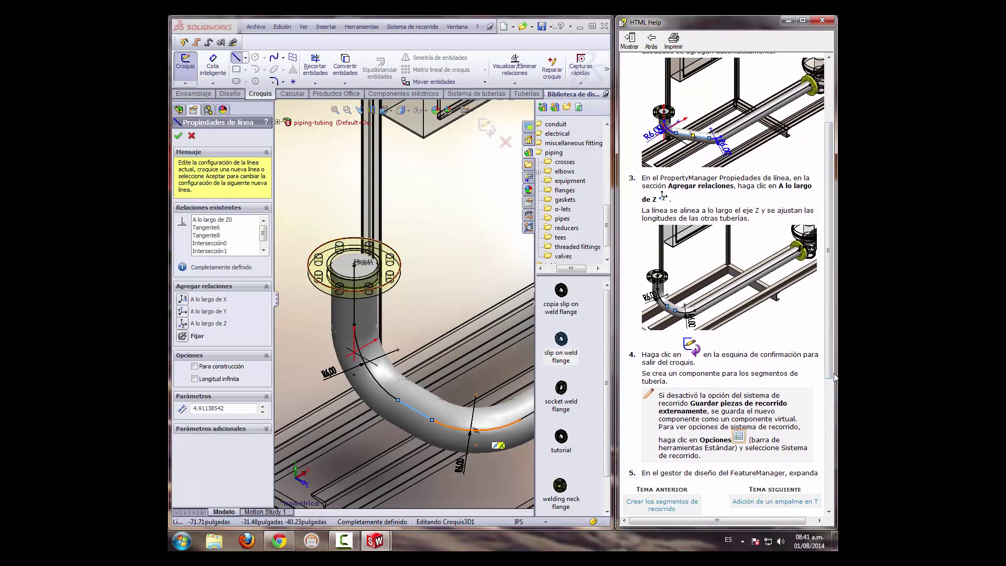
pyautogui.click(178, 135)
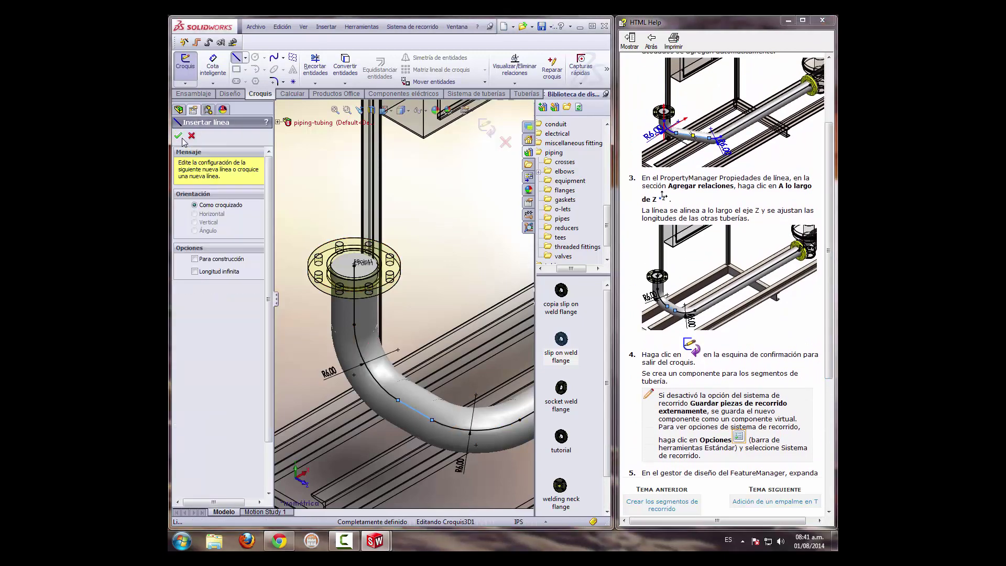
pyautogui.click(179, 135)
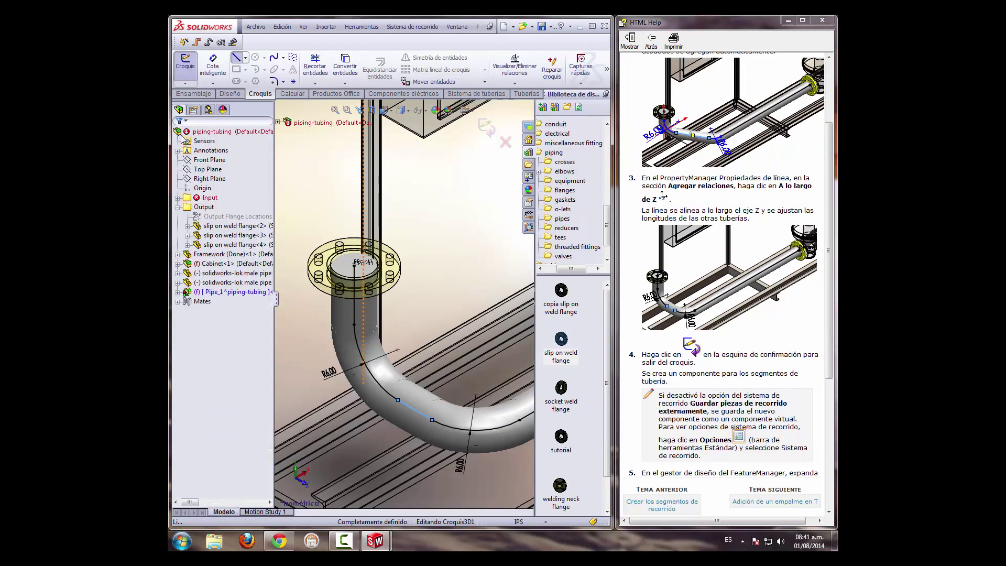
pyautogui.scroll(-1, 438, 269)
pyautogui.scroll(2, 438, 269)
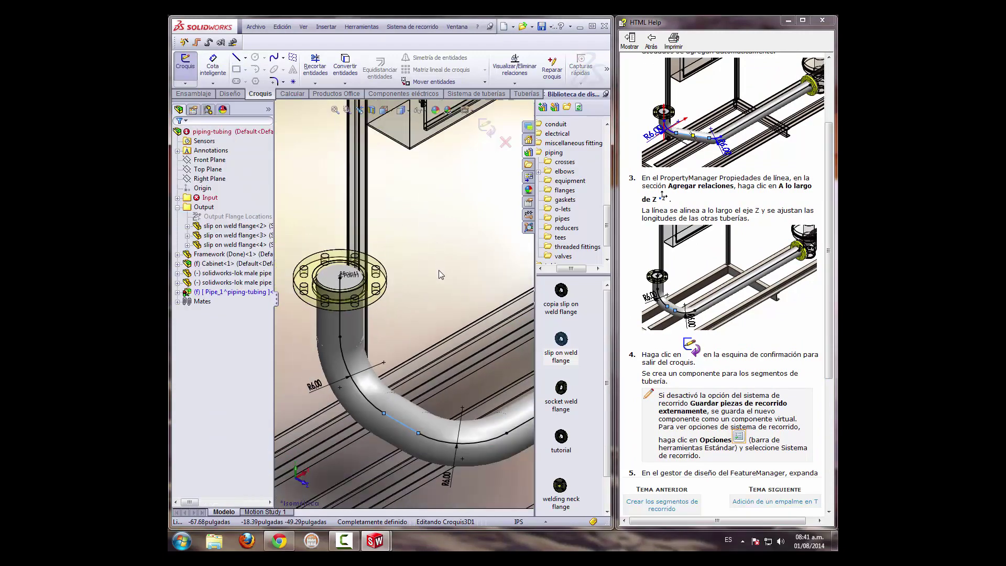
pyautogui.scroll(2, 439, 270)
pyautogui.scroll(2, 438, 270)
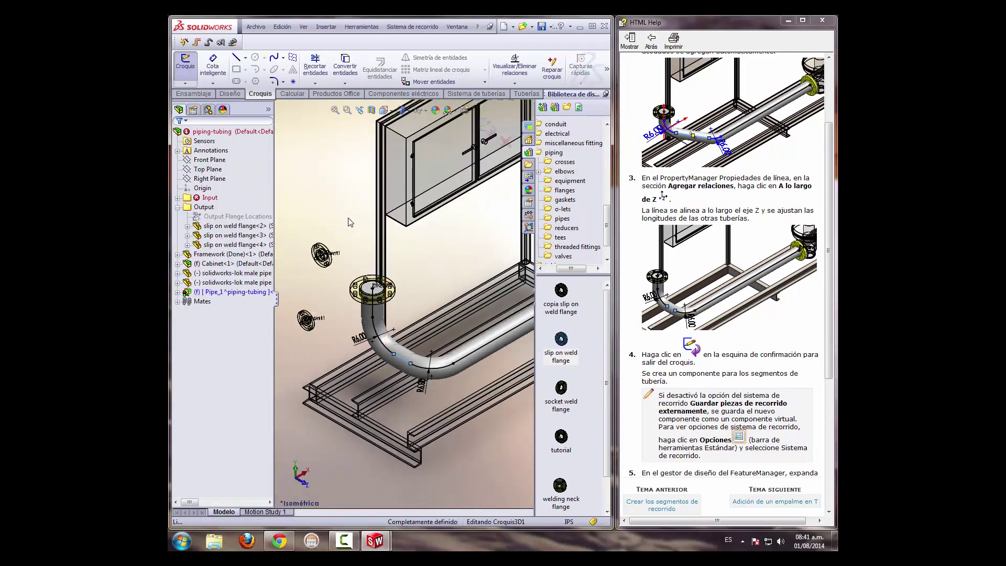
# Open the 'Adición de un empalme en T' help topic and zoom in on the long horizontal pipe
pyautogui.click(767, 503)
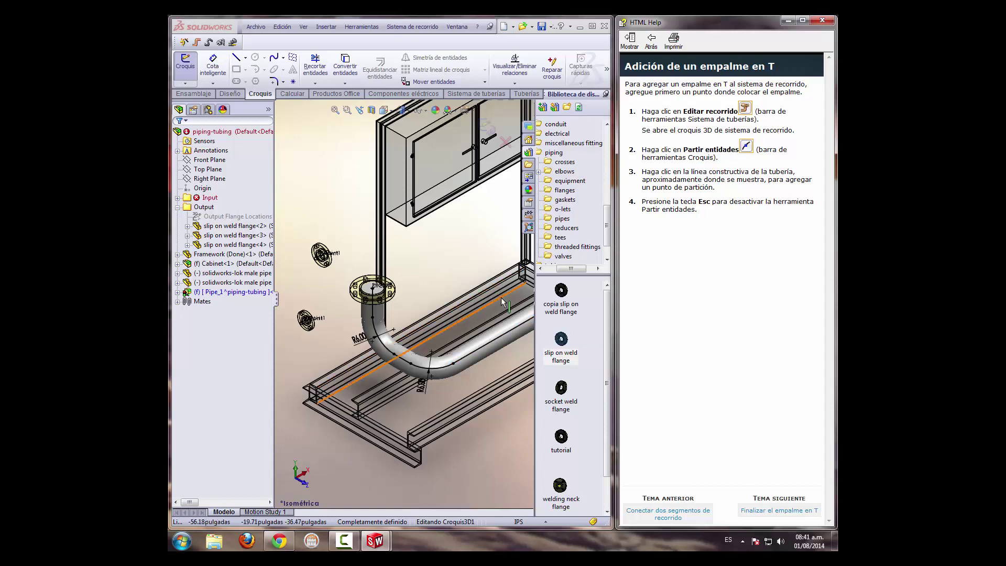
pyautogui.click(335, 109)
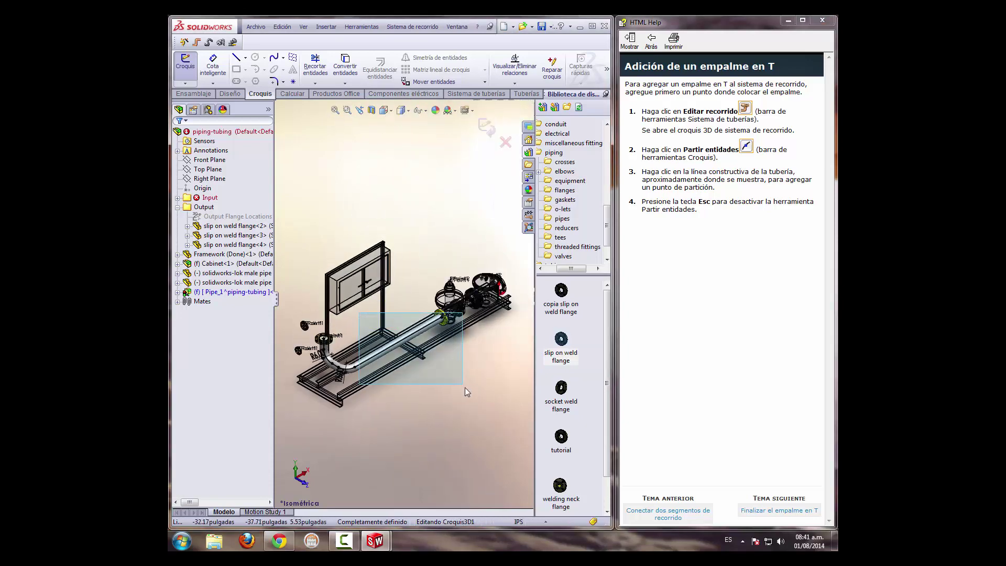
pyautogui.click(347, 109)
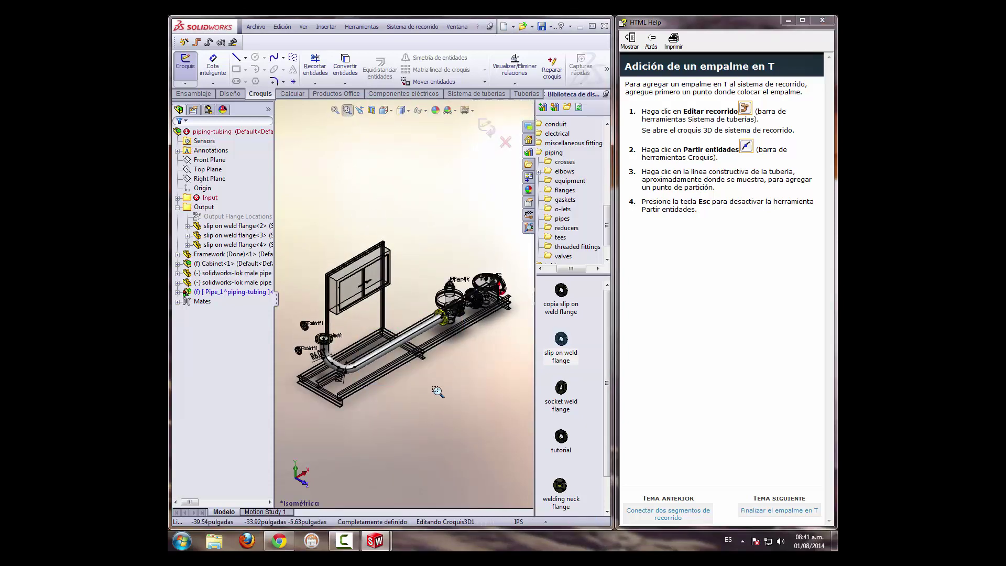
pyautogui.moveTo(375, 317); pyautogui.dragTo(439, 400)
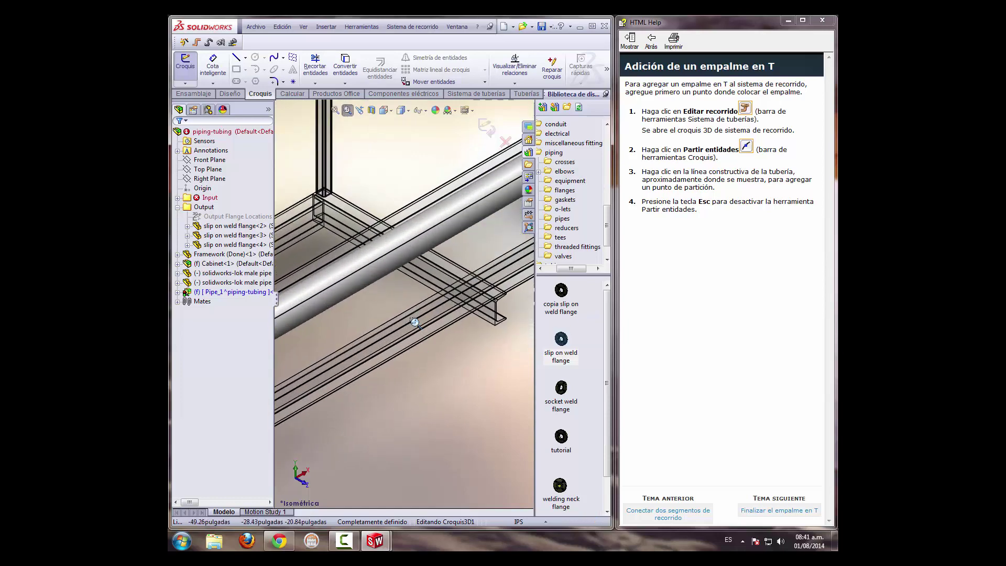
# Split the horizontal pipe's route line with Partir entidades where it crosses the frame beam
pyautogui.press('Escape')
pyautogui.click(473, 96)
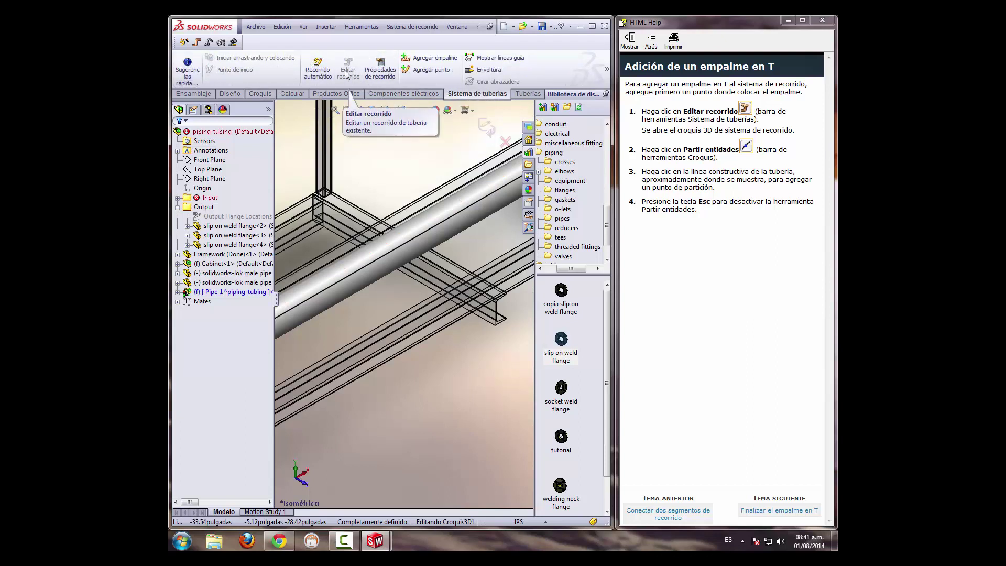
pyautogui.click(389, 258)
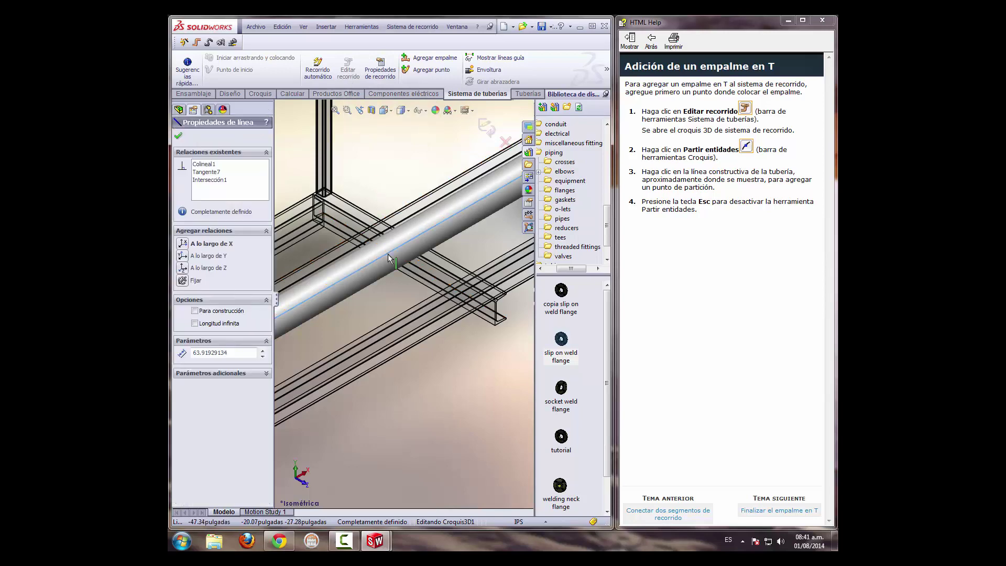
pyautogui.rightClick(389, 258)
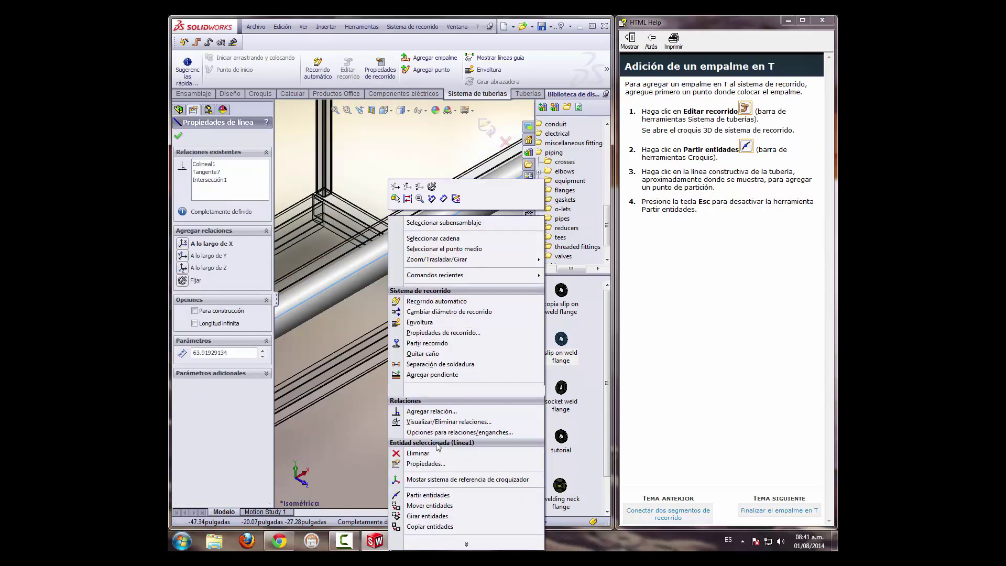
pyautogui.click(433, 496)
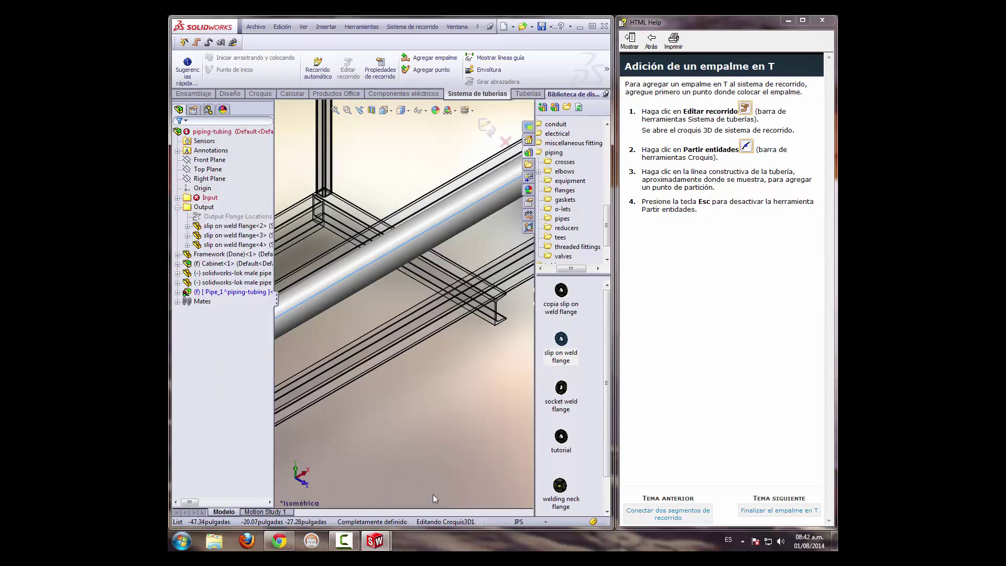
pyautogui.click(395, 249)
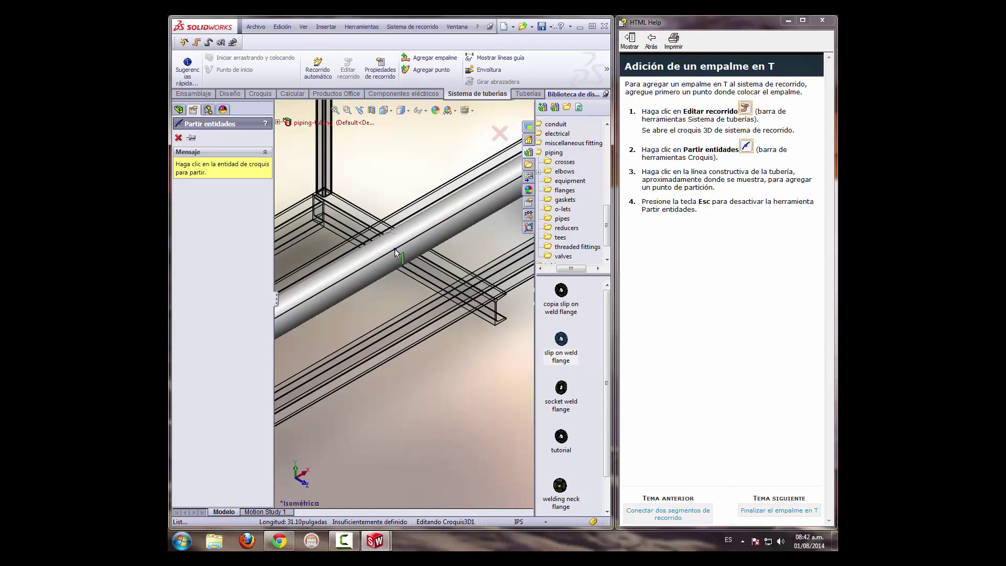
pyautogui.press('Escape')
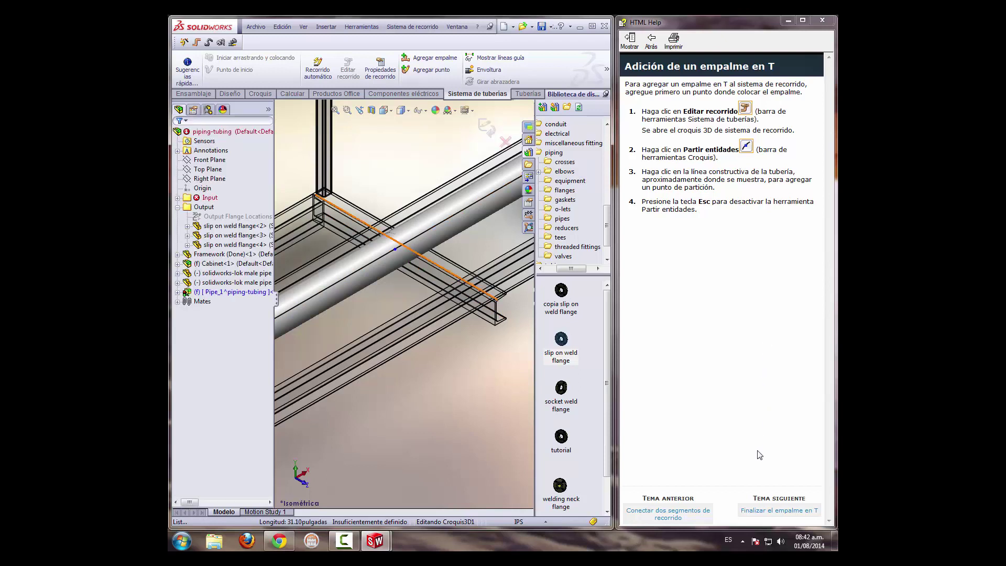
pyautogui.click(755, 512)
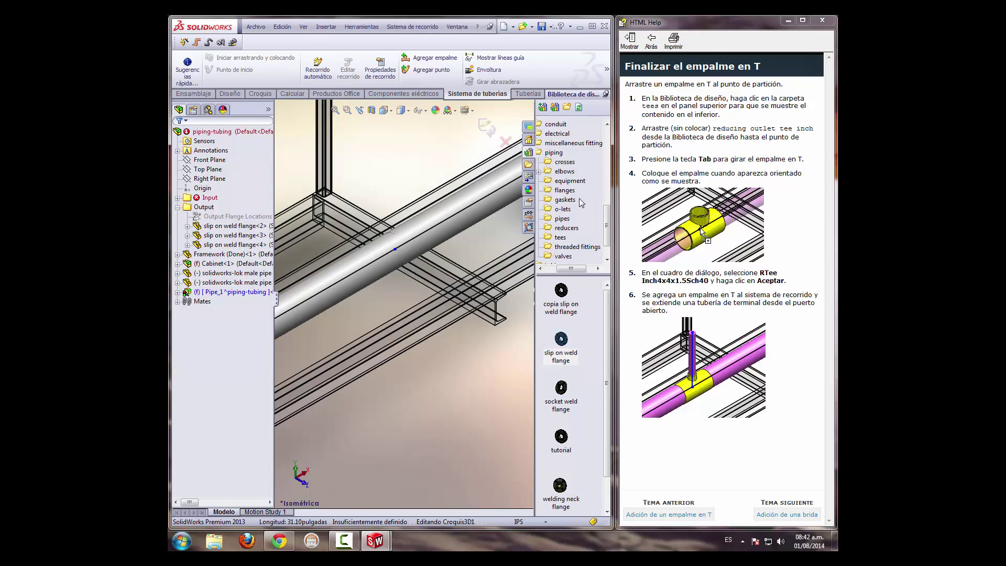
# Drop the 'reducing outlet tee inch' from the Design Library tees onto the split point, rotated sideways
pyautogui.click(559, 239)
pyautogui.click(562, 308)
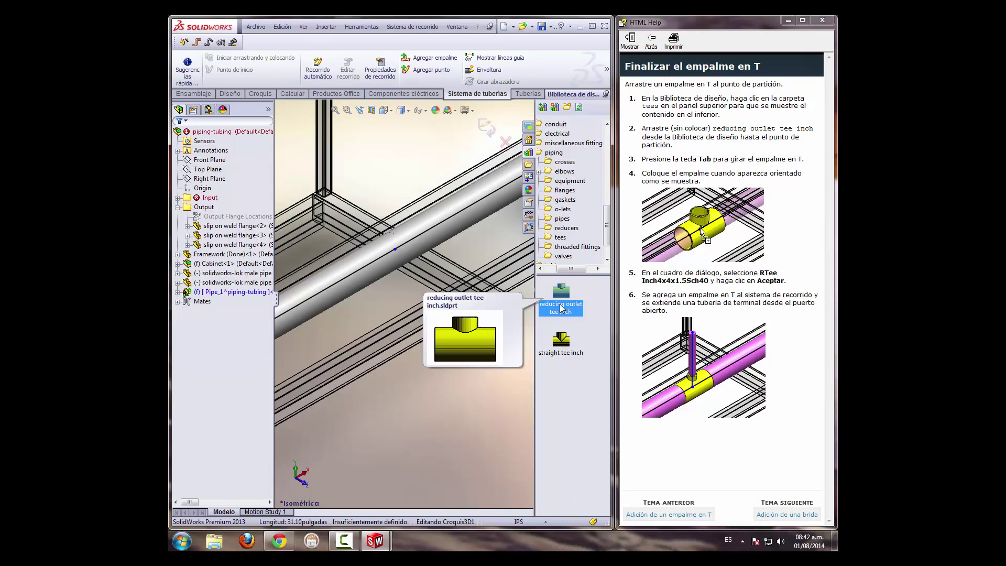
pyautogui.moveTo(561, 308); pyautogui.dragTo(452, 252)
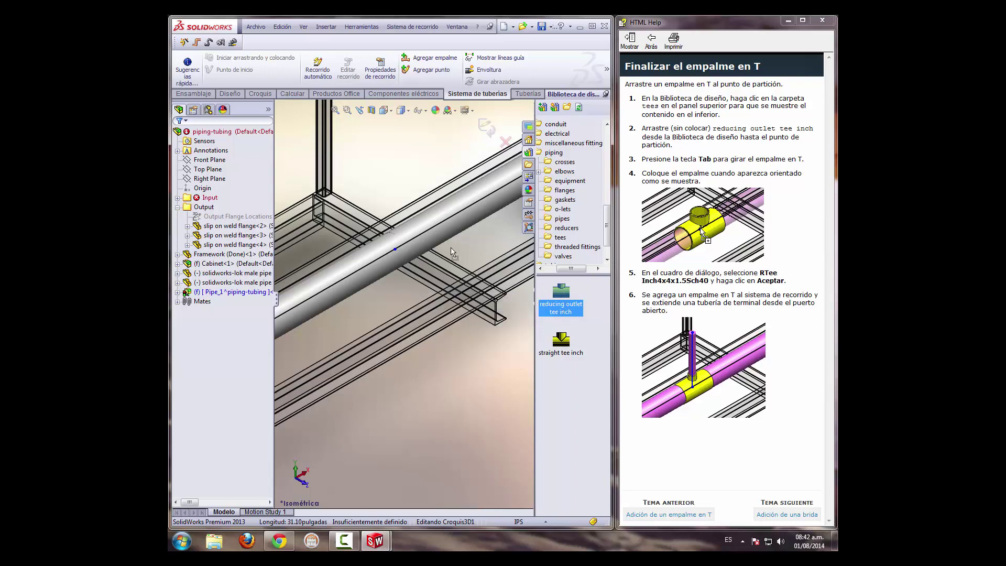
pyautogui.moveTo(392, 243); pyautogui.dragTo(397, 253)
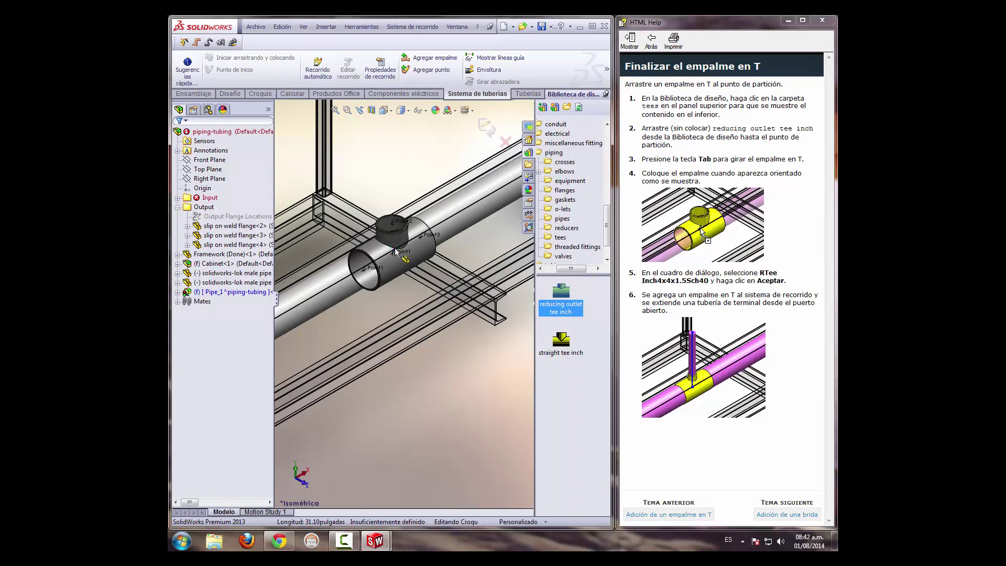
pyautogui.press('Tab')
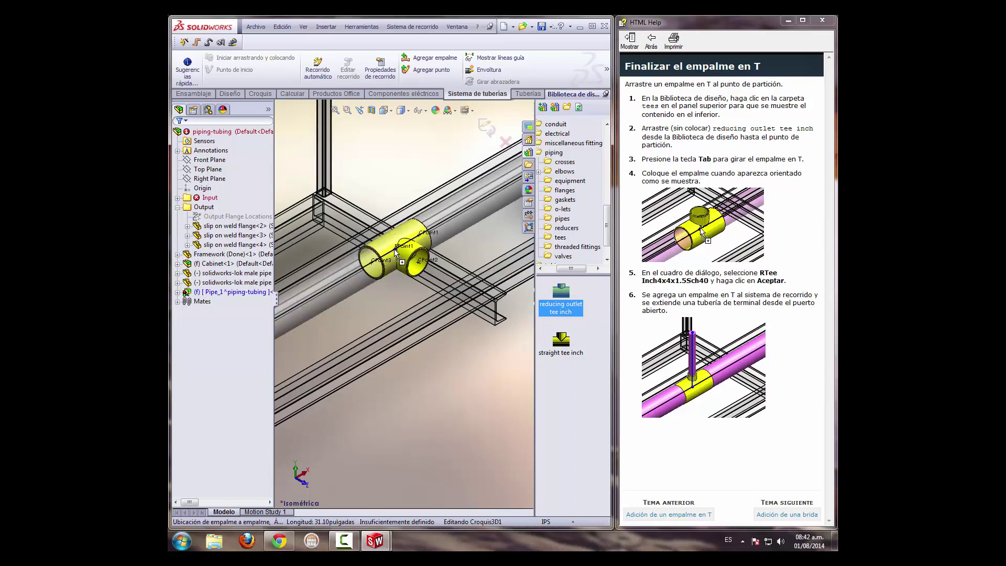
pyautogui.moveTo(397, 253); pyautogui.dragTo(397, 254)
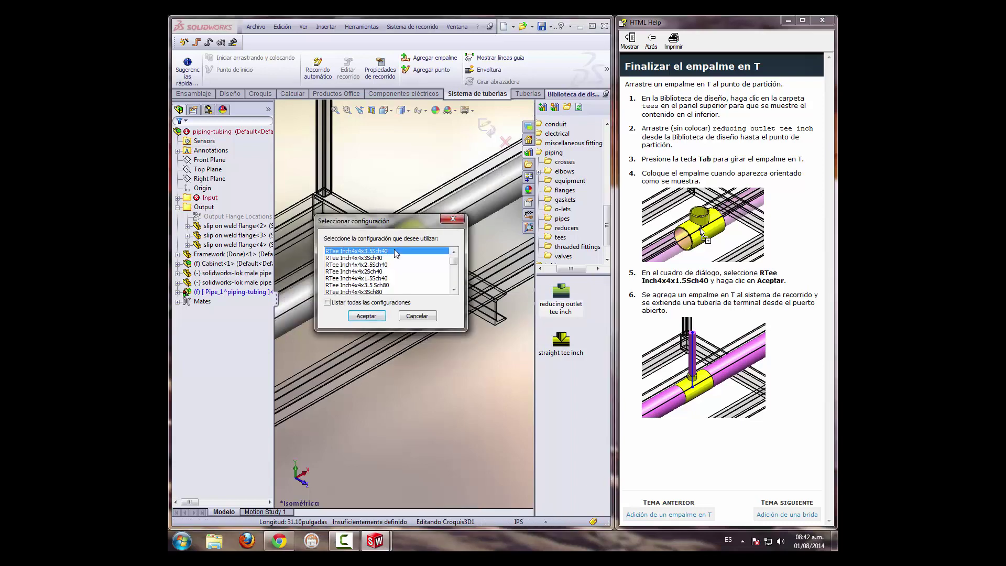
# Insert the tee as configuration RTee Inch4x4x1.5Sch40, giving a branch pipe stub
pyautogui.press('Tab')
pyautogui.click(454, 291)
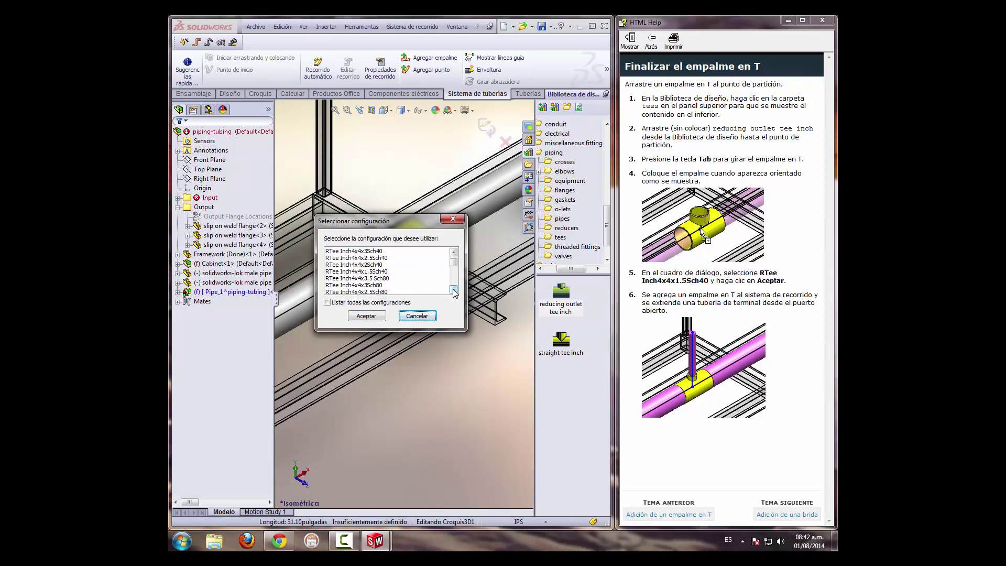
pyautogui.click(376, 272)
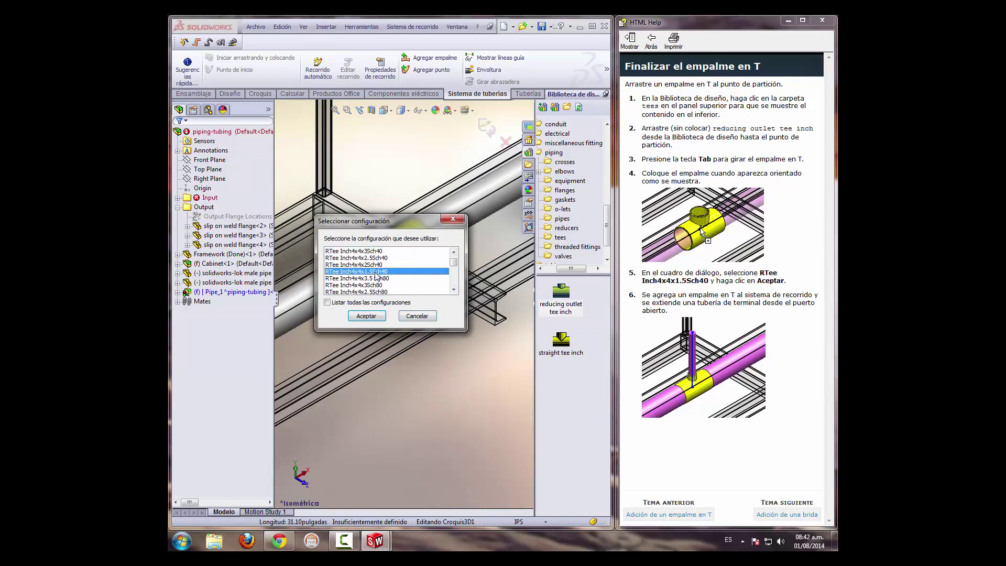
pyautogui.click(367, 316)
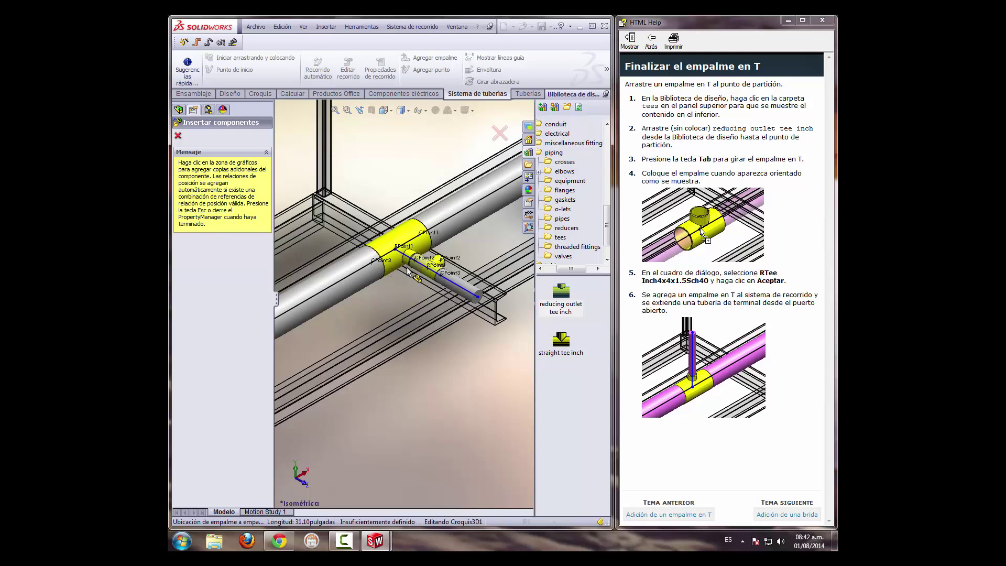
pyautogui.press('Escape')
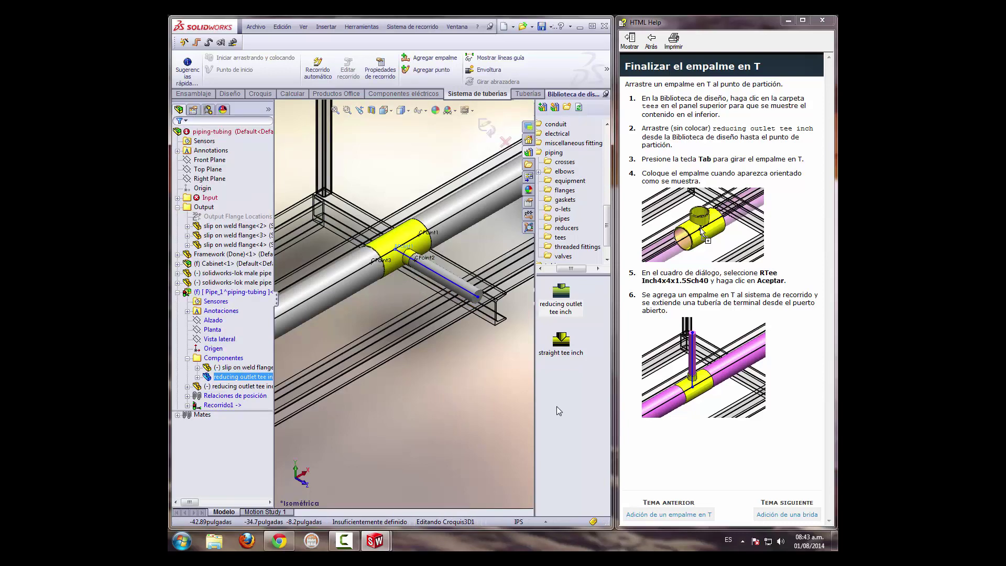
pyautogui.click(793, 515)
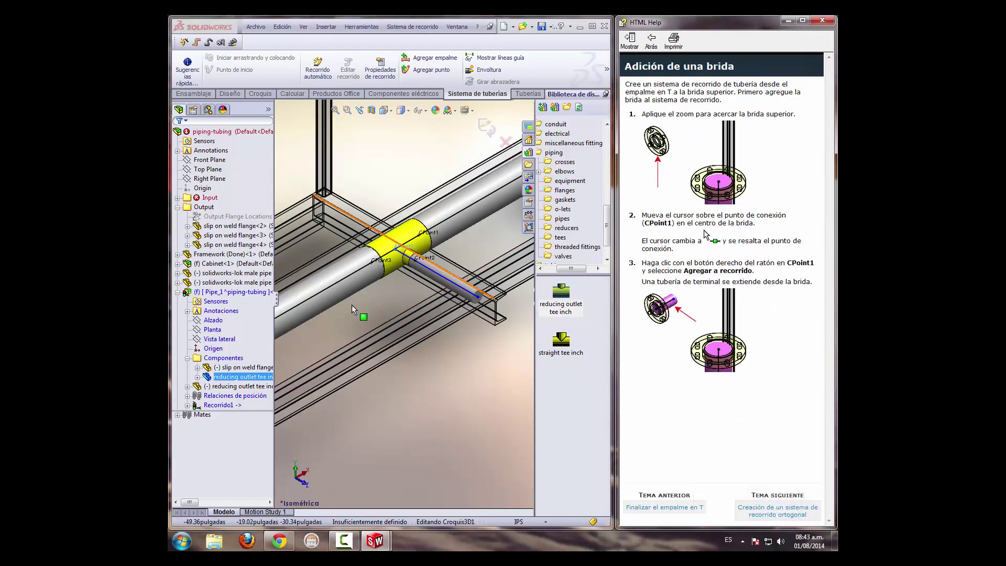
# Zoom in on the left flange and add it to the route so a pipe stub extends
pyautogui.click(439, 435)
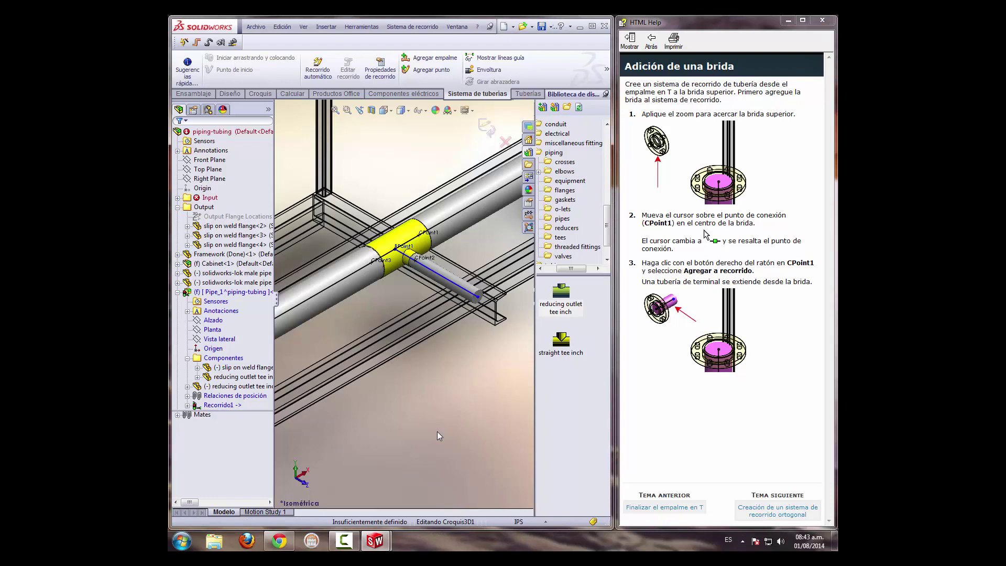
pyautogui.click(335, 110)
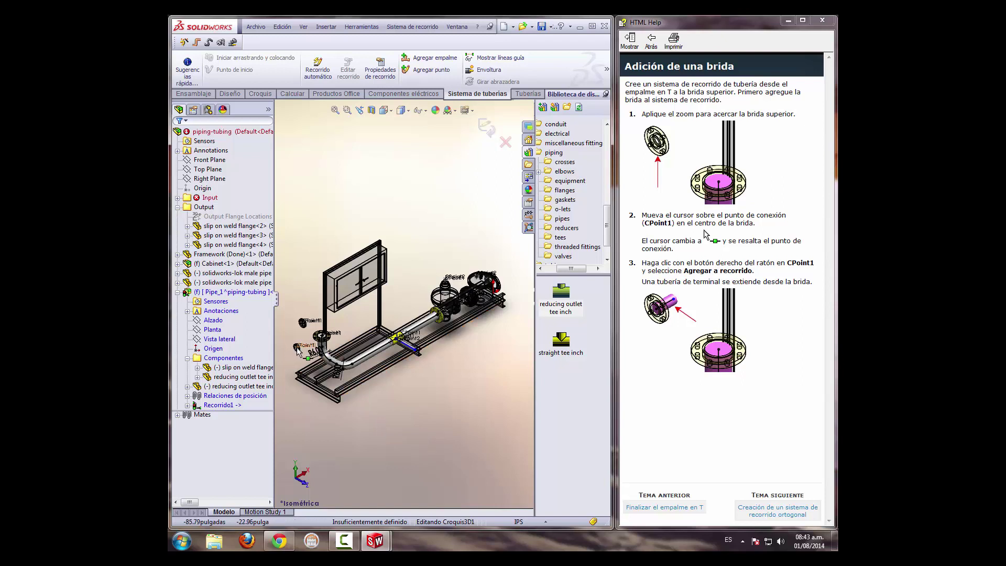
pyautogui.click(347, 110)
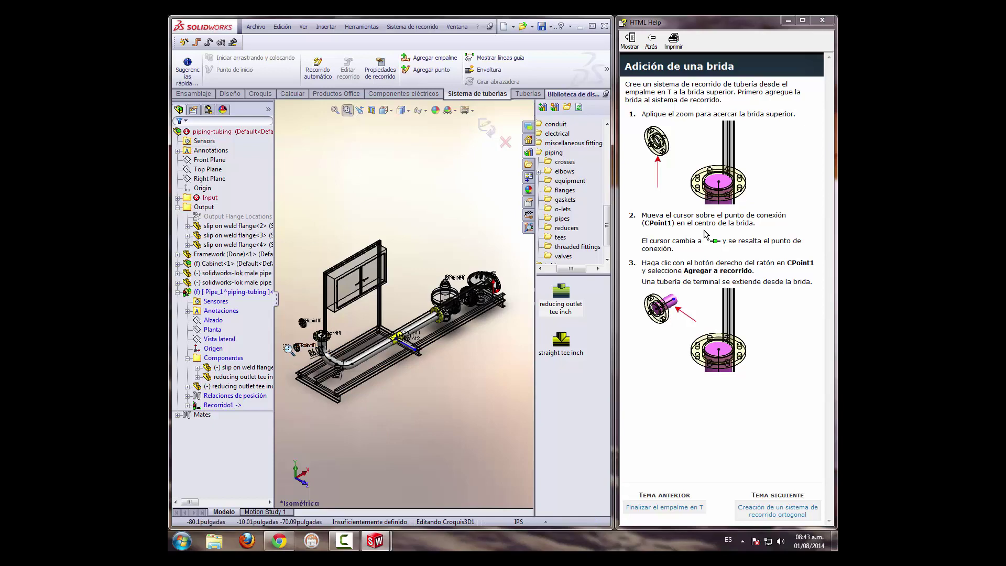
pyautogui.moveTo(285, 310); pyautogui.dragTo(325, 356)
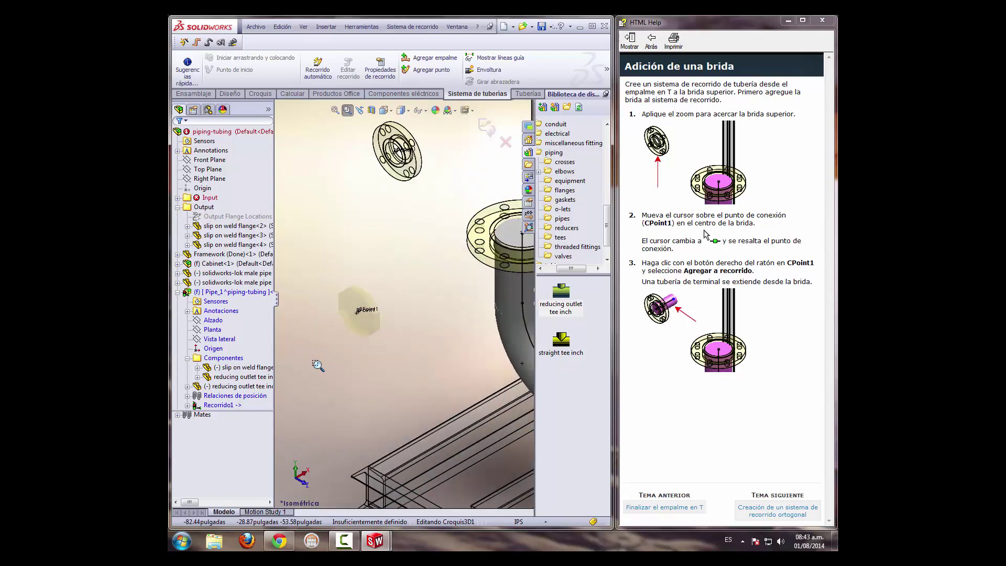
pyautogui.scroll(2, 472, 381)
pyautogui.scroll(2, 471, 381)
pyautogui.scroll(2, 471, 381)
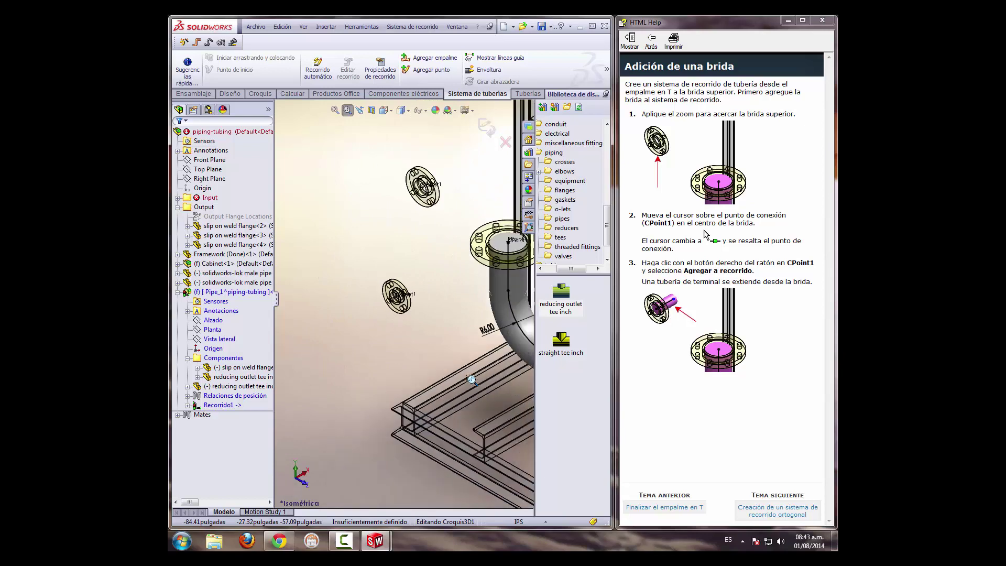
pyautogui.rightClick(396, 298)
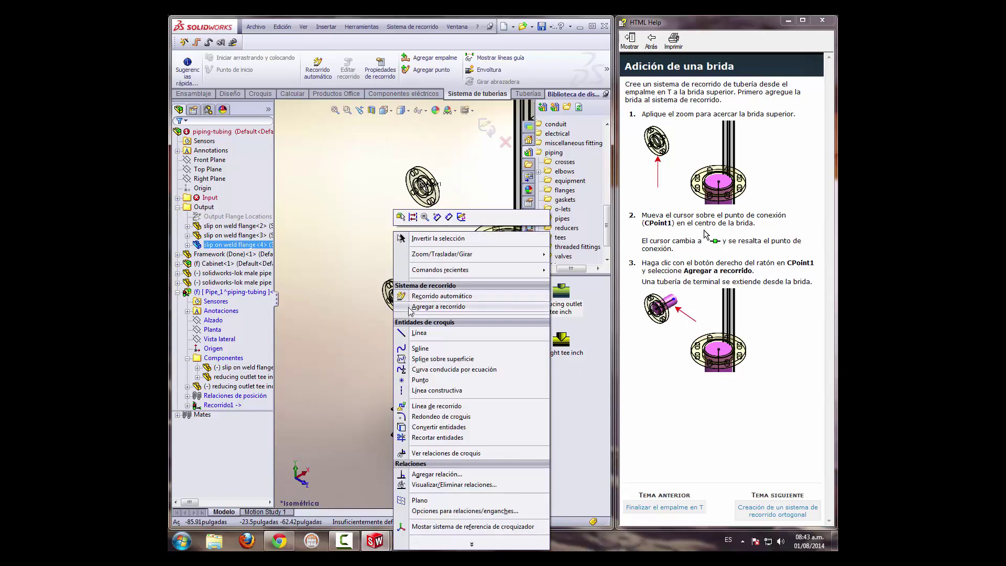
pyautogui.click(412, 310)
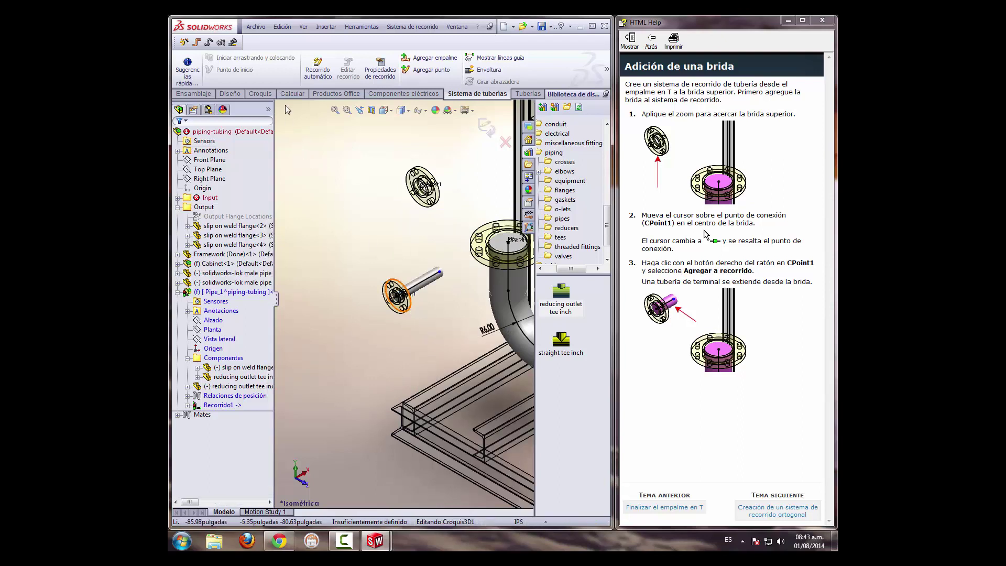
pyautogui.click(264, 96)
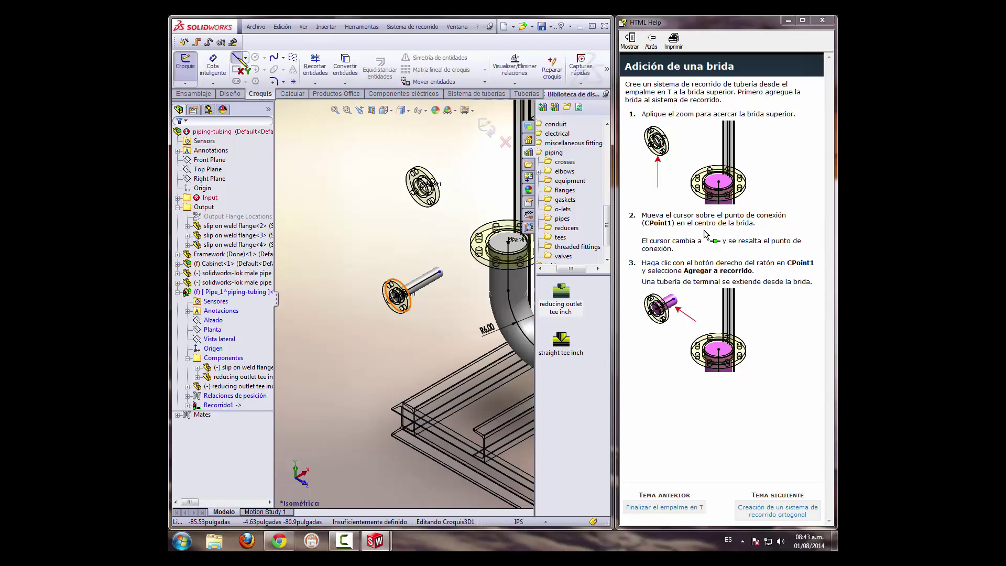
# Sketch the first route line from the flange's pipe stub down below the flange
pyautogui.click(237, 60)
pyautogui.click(237, 60)
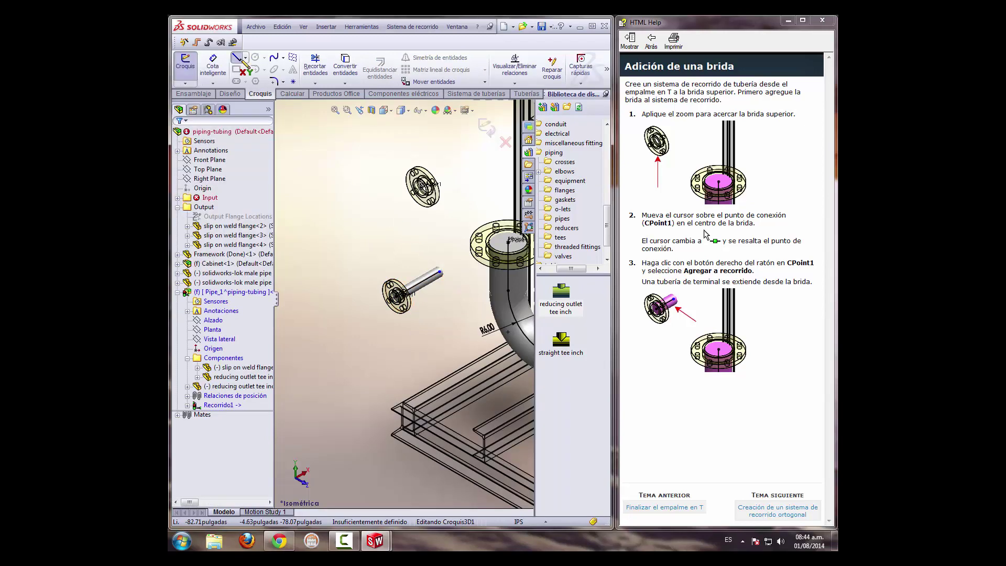
pyautogui.click(440, 273)
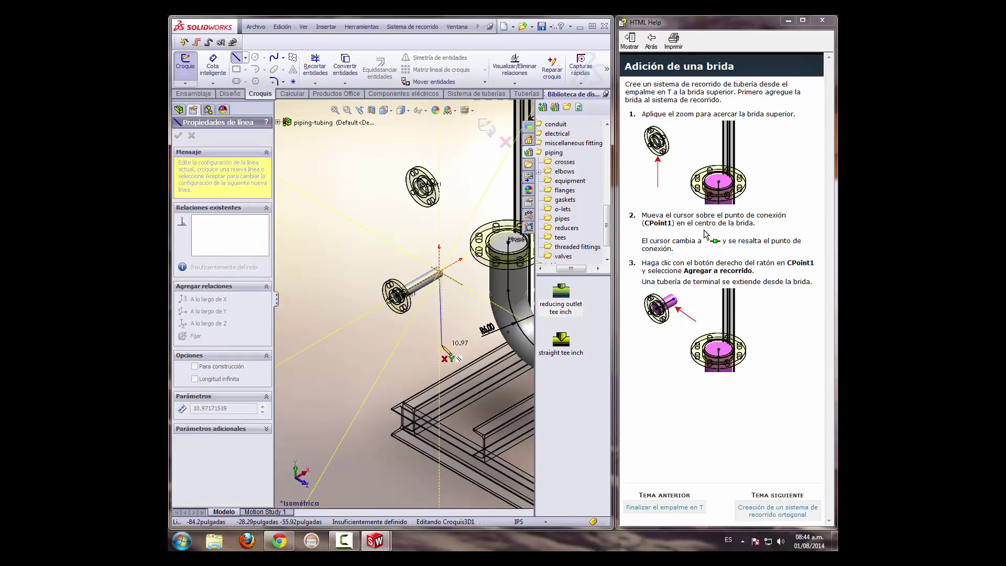
pyautogui.click(442, 346)
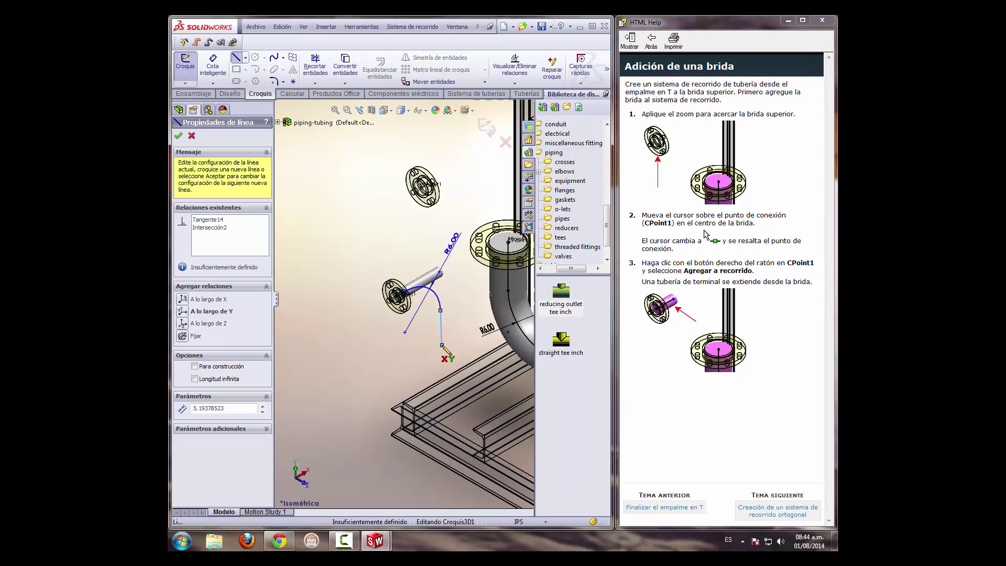
pyautogui.scroll(-2, 444, 348)
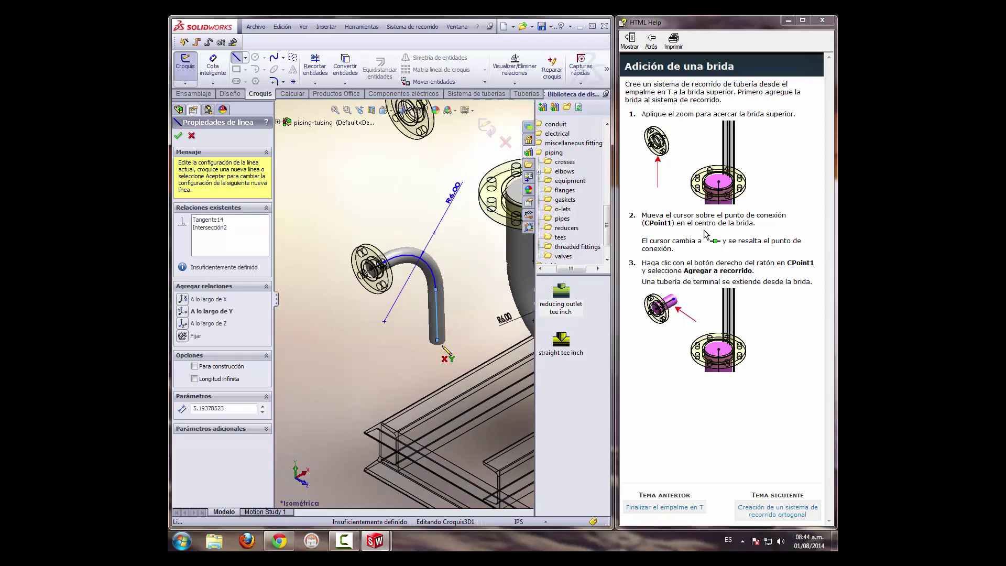
pyautogui.scroll(2, 443, 348)
pyautogui.scroll(1, 444, 349)
pyautogui.scroll(1, 435, 339)
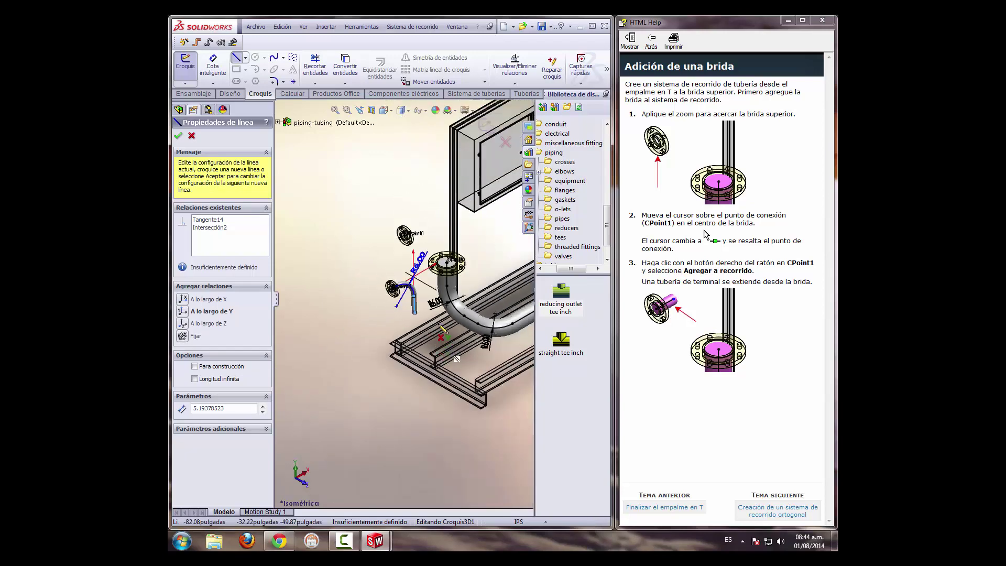
# Add further route segments across the skid frame, joined by a 6.00 in bend
pyautogui.click(415, 314)
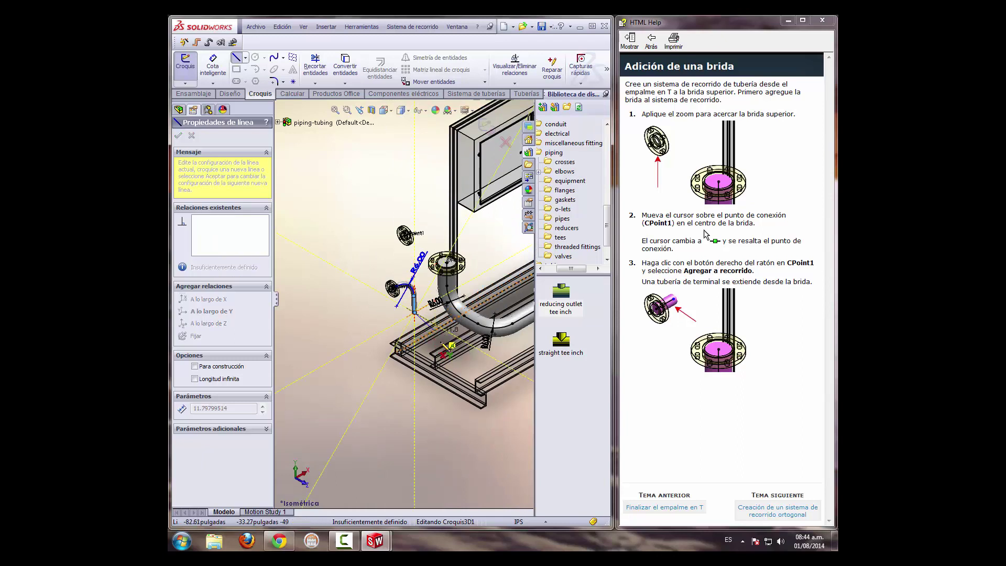
pyautogui.click(483, 366)
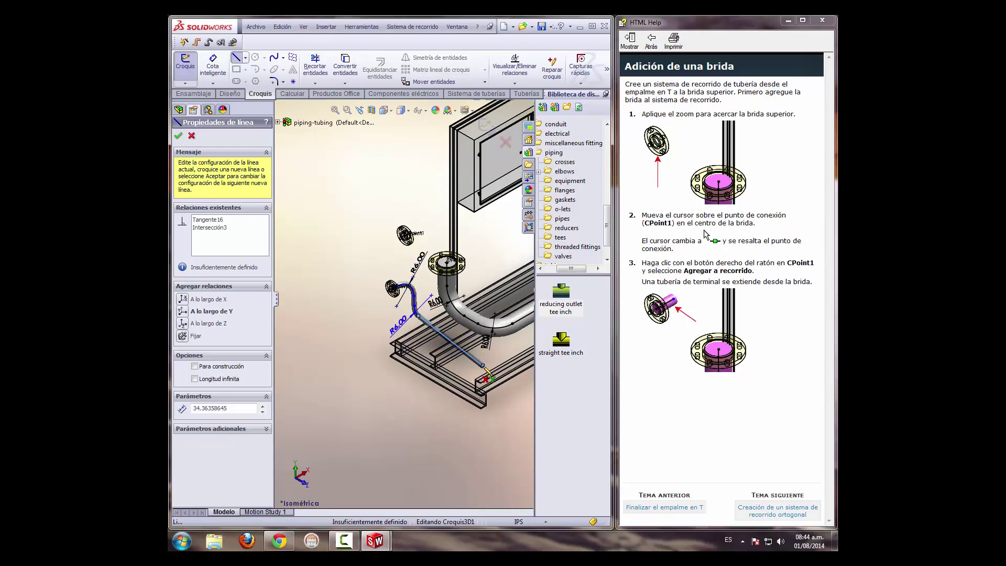
pyautogui.scroll(2, 487, 372)
pyautogui.scroll(2, 484, 370)
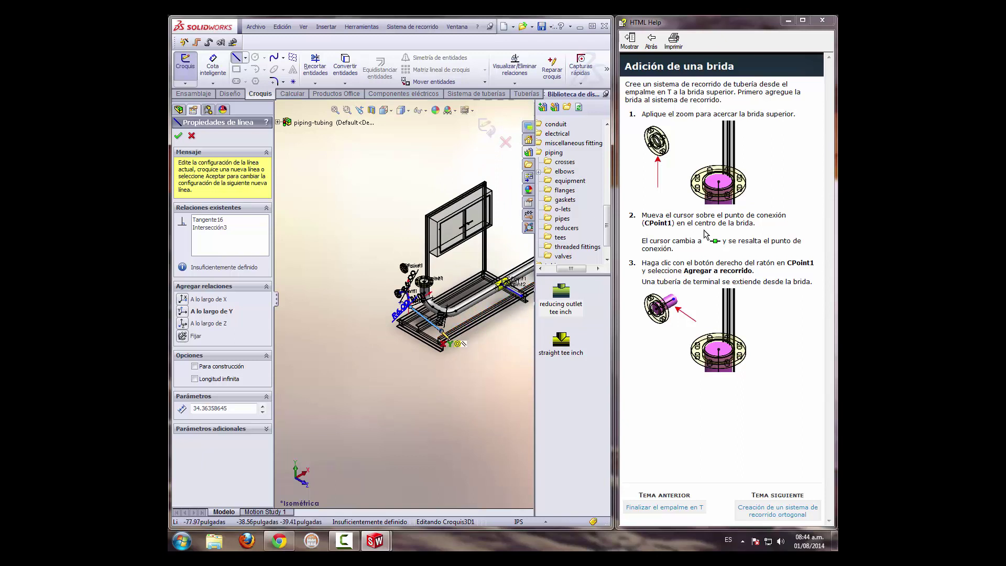
pyautogui.click(443, 335)
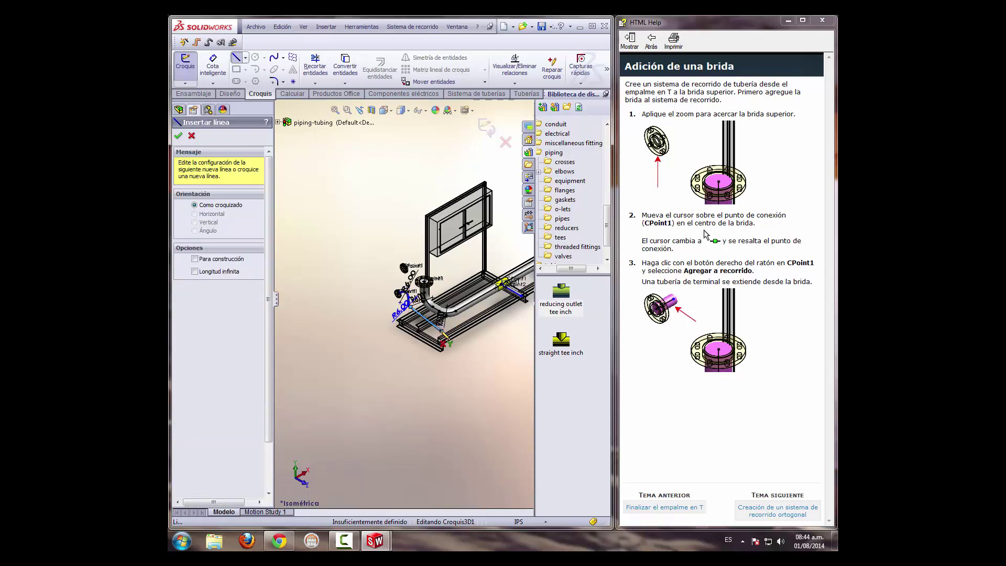
pyautogui.press('Escape')
# Delete the extra route line Line13 from the 3D sketch
pyautogui.click(434, 325)
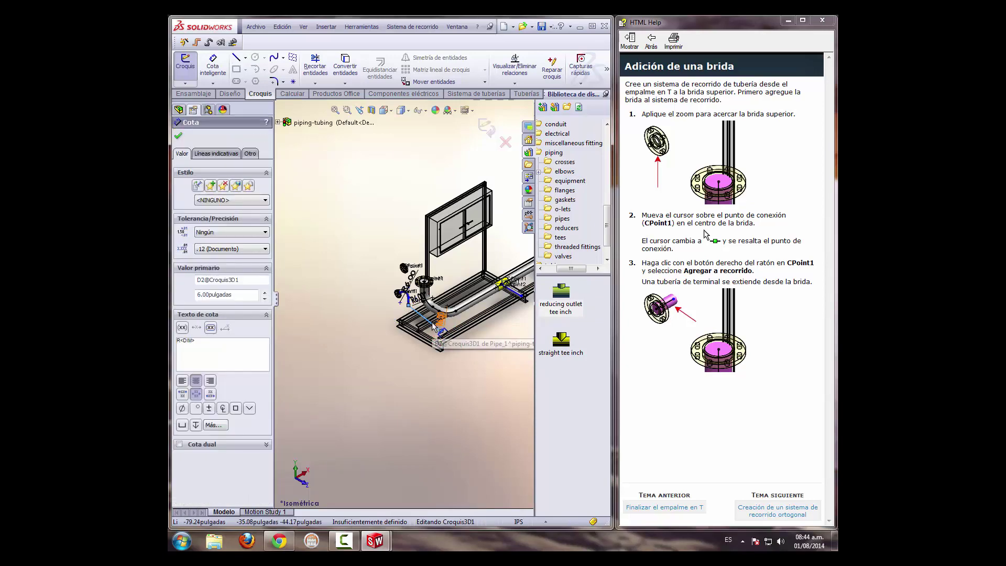
pyautogui.rightClick(434, 325)
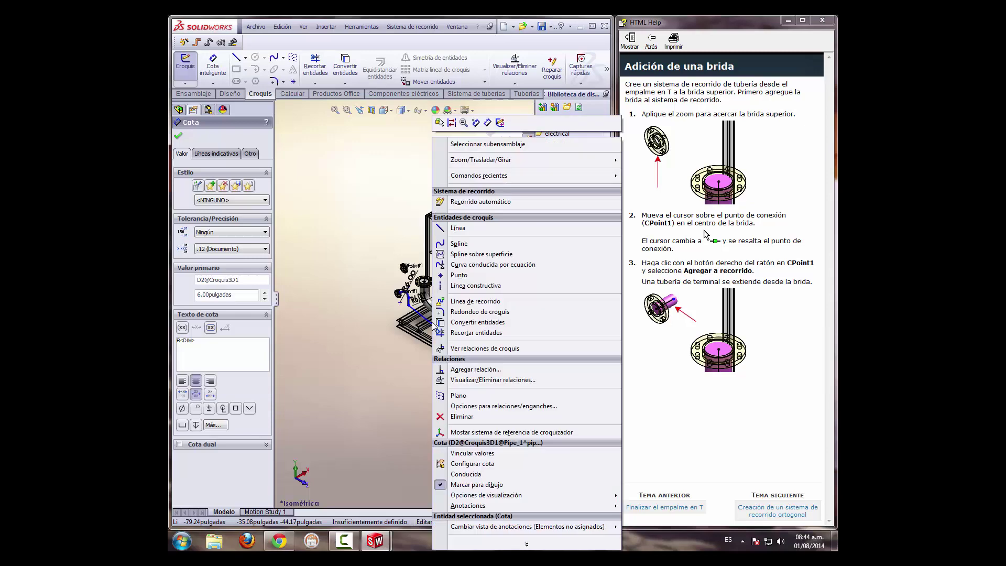
pyautogui.click(433, 331)
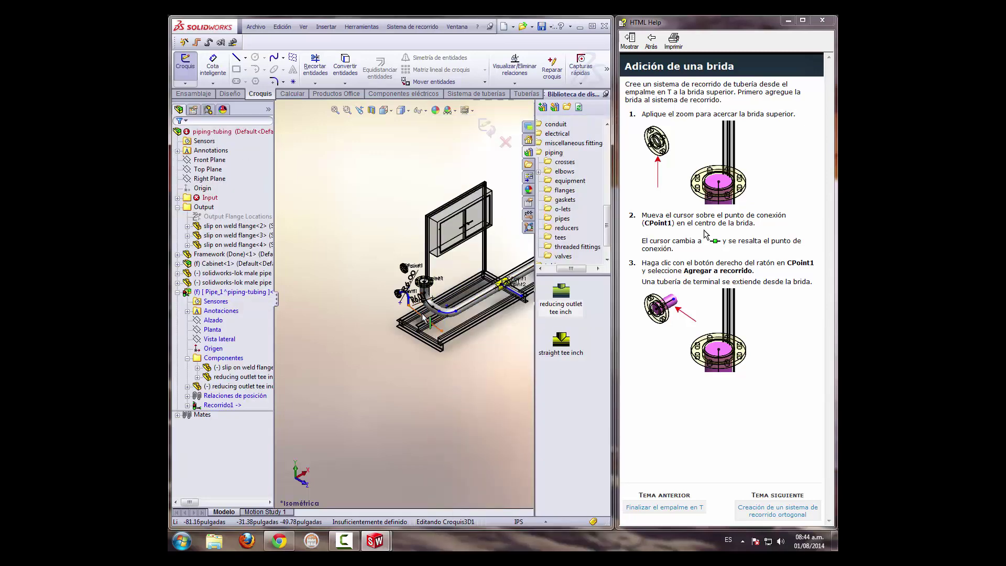
pyautogui.click(424, 317)
pyautogui.rightClick(423, 317)
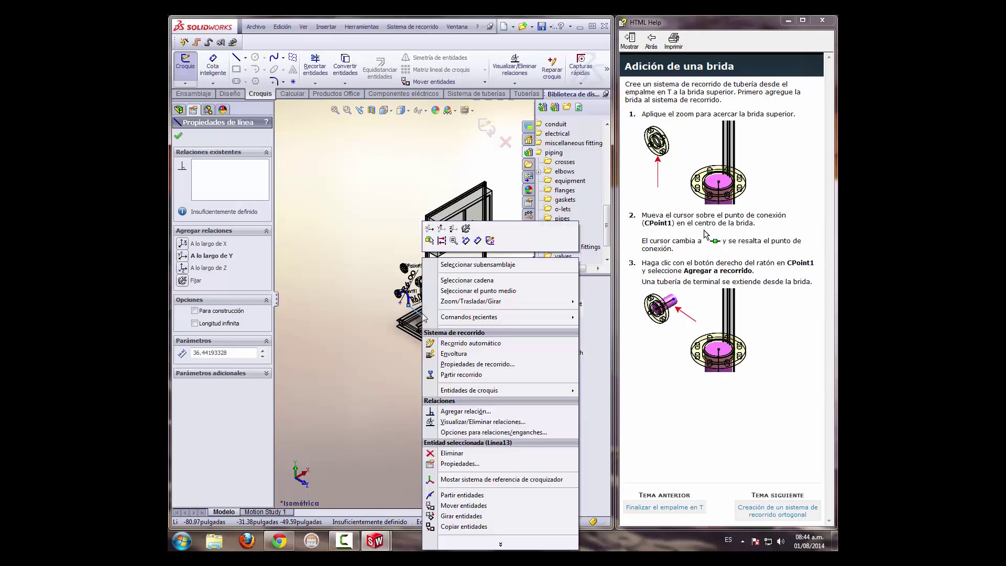
pyautogui.click(443, 454)
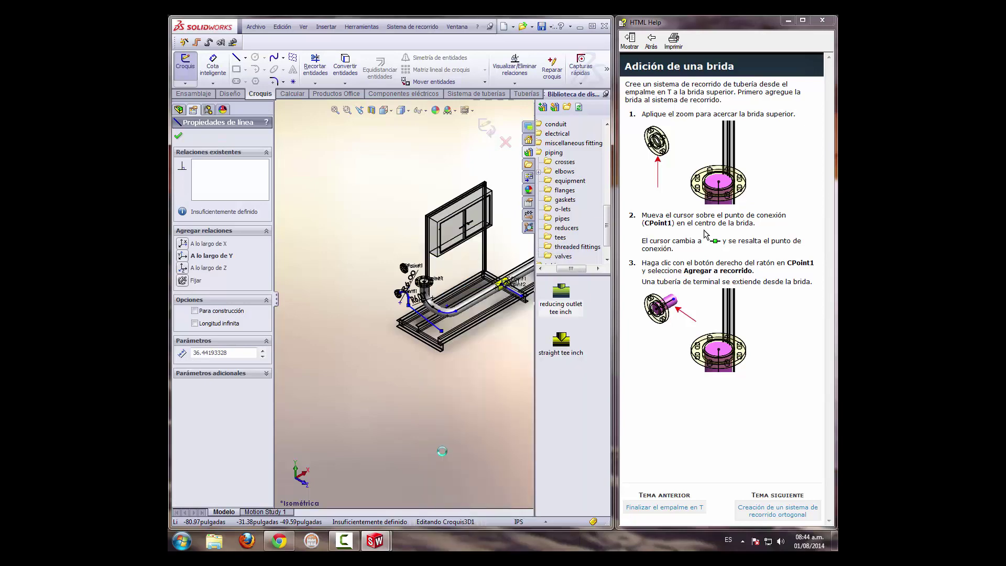
# Delete the D1 bend dimension and zoom in on the flange and bent pipe
pyautogui.click(416, 302)
pyautogui.rightClick(348, 351)
pyautogui.click(347, 349)
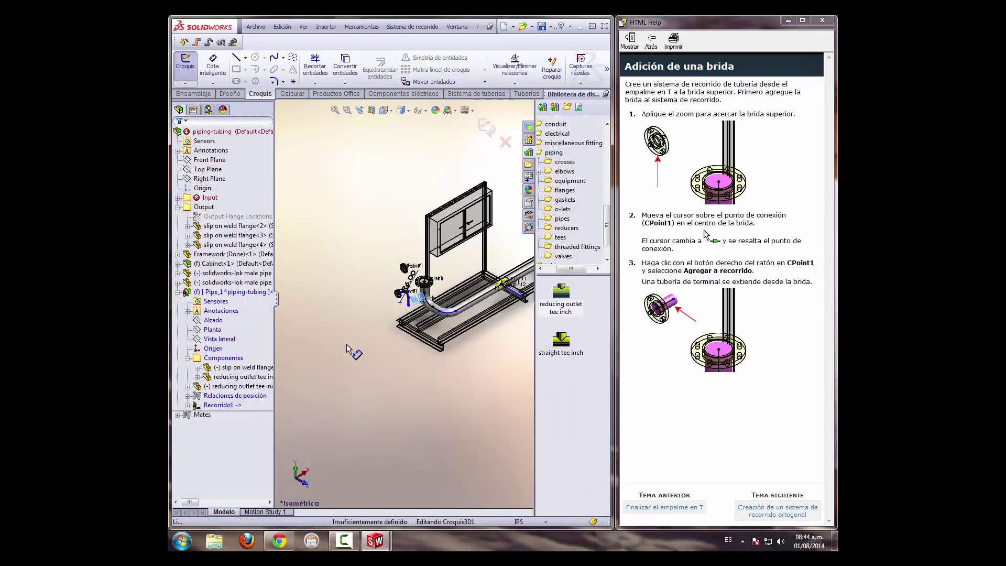
pyautogui.click(415, 299)
pyautogui.rightClick(414, 299)
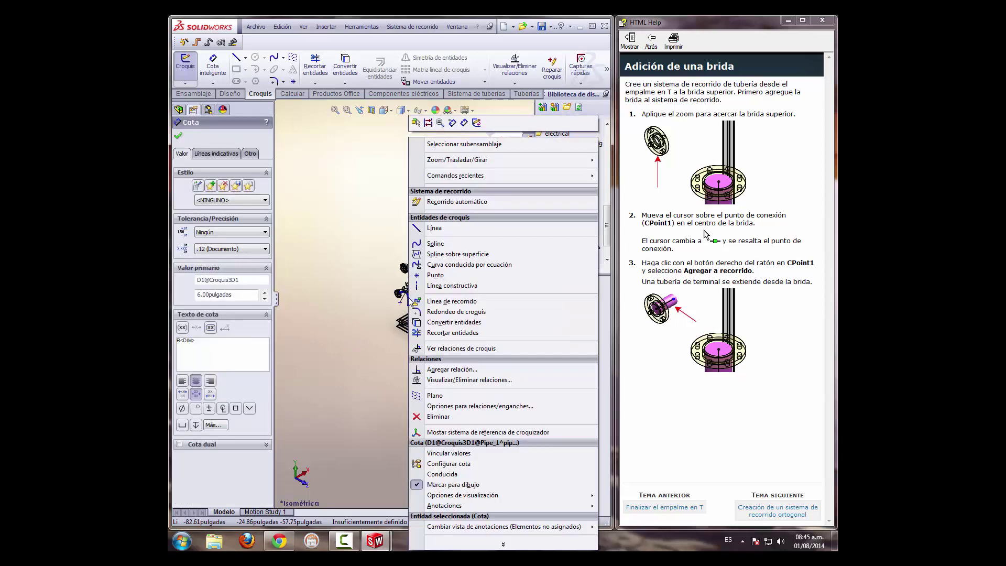
pyautogui.click(430, 417)
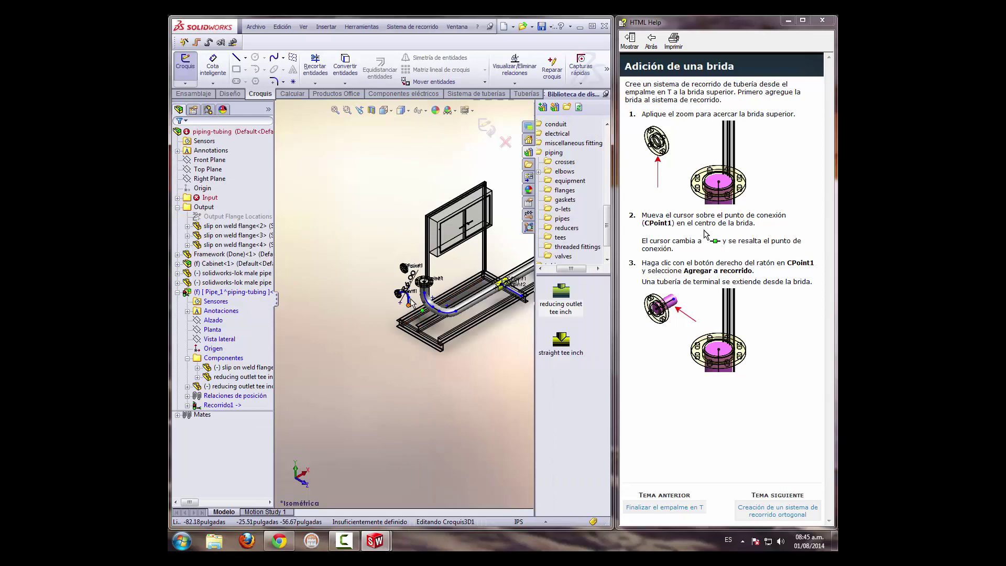
pyautogui.scroll(-2, 412, 305)
pyautogui.scroll(-2, 412, 305)
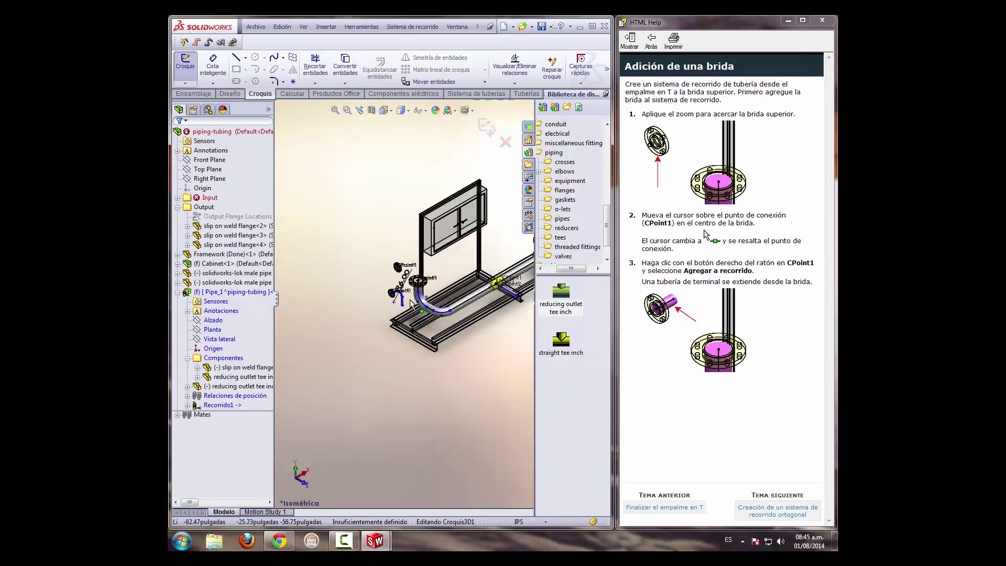
pyautogui.scroll(-2, 412, 305)
pyautogui.scroll(-2, 412, 305)
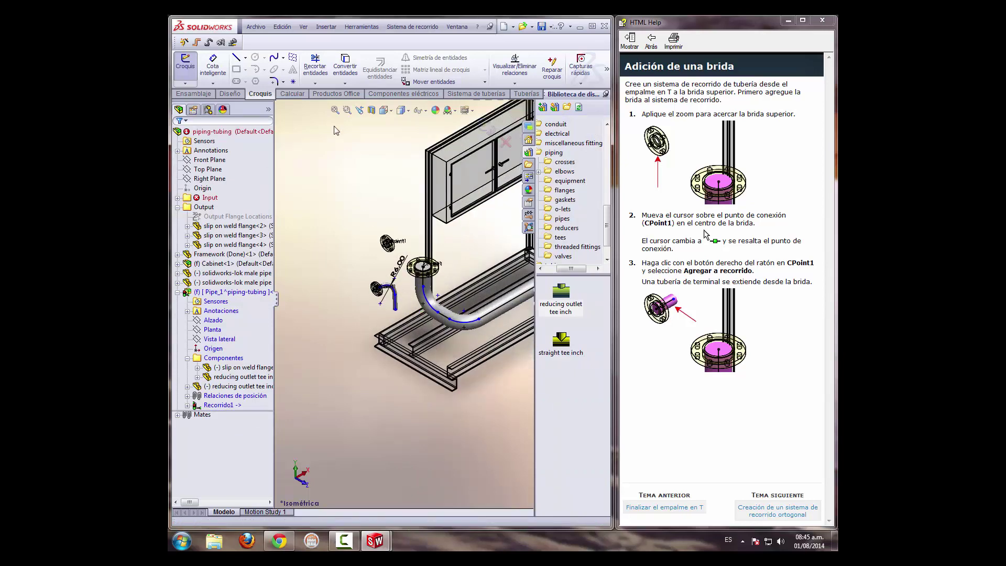
pyautogui.scroll(2, 412, 305)
pyautogui.scroll(2, 486, 368)
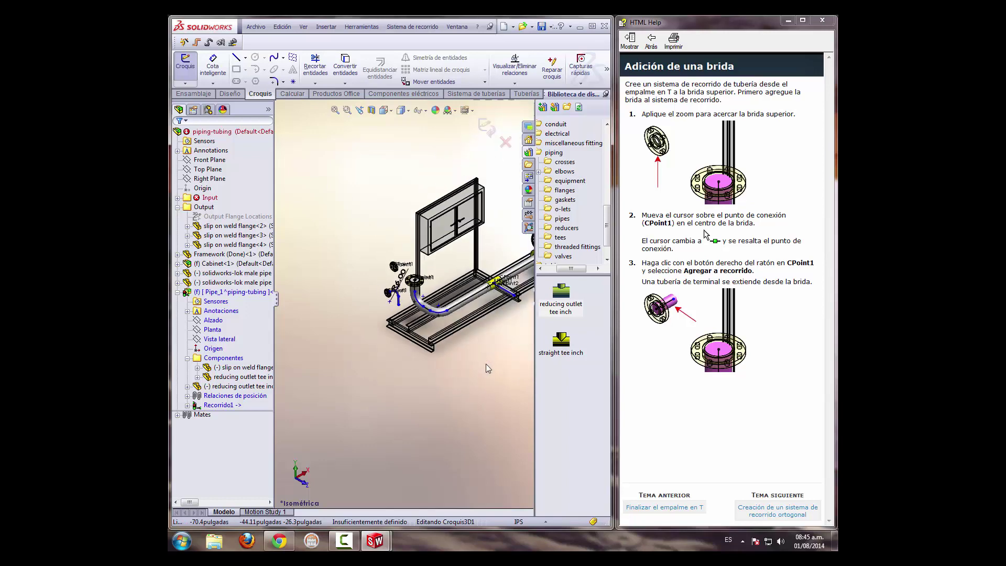
pyautogui.click(347, 110)
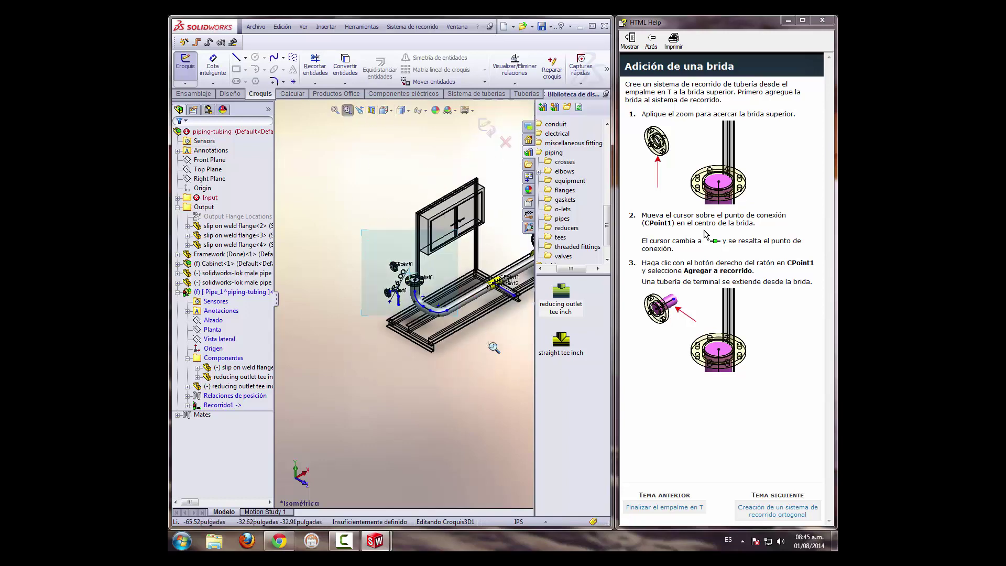
pyautogui.moveTo(362, 231); pyautogui.dragTo(527, 381)
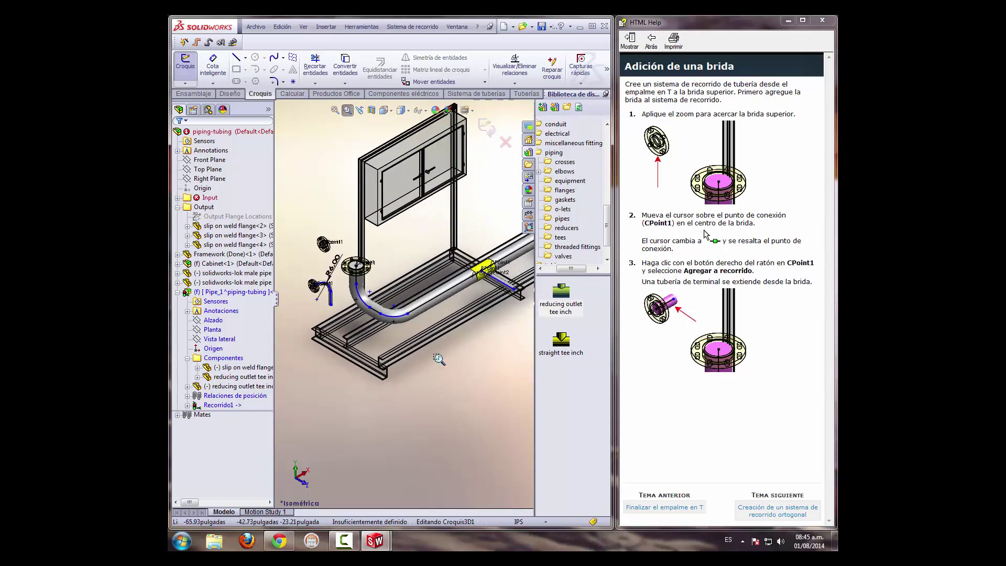
# Sketch a route line from the pipe end down to the bottom rail, then across to the right rail
pyautogui.click(237, 59)
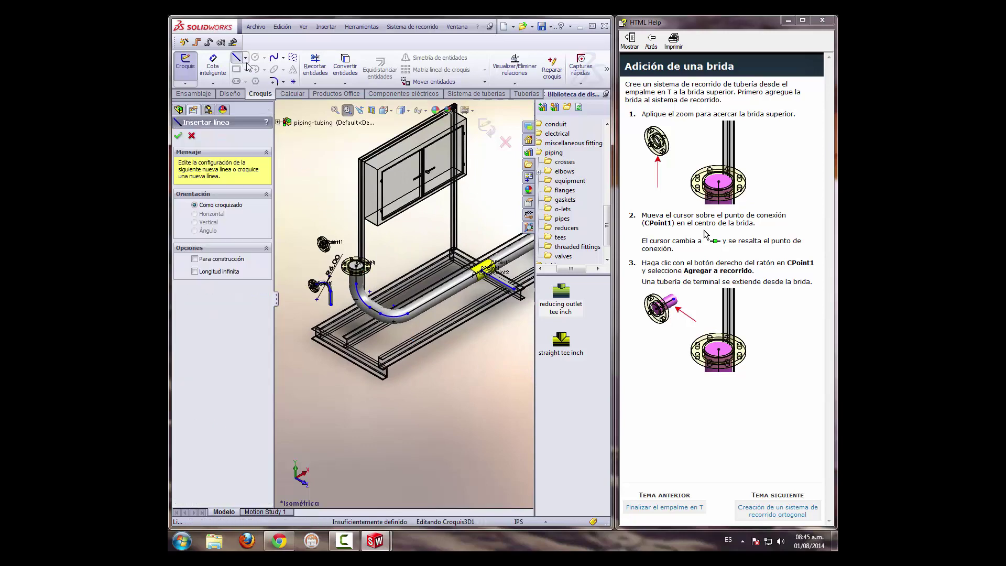
pyautogui.click(331, 304)
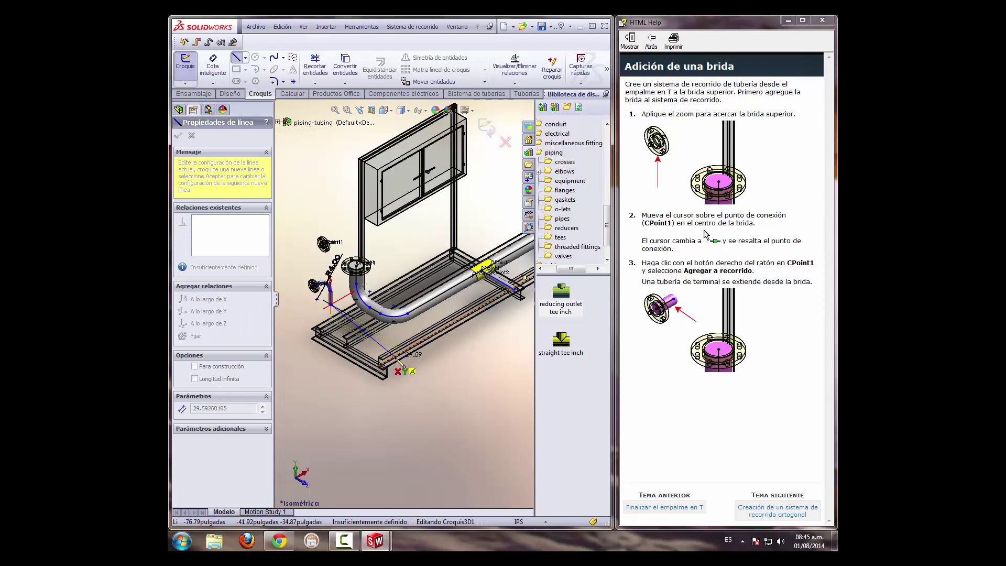
pyautogui.click(395, 357)
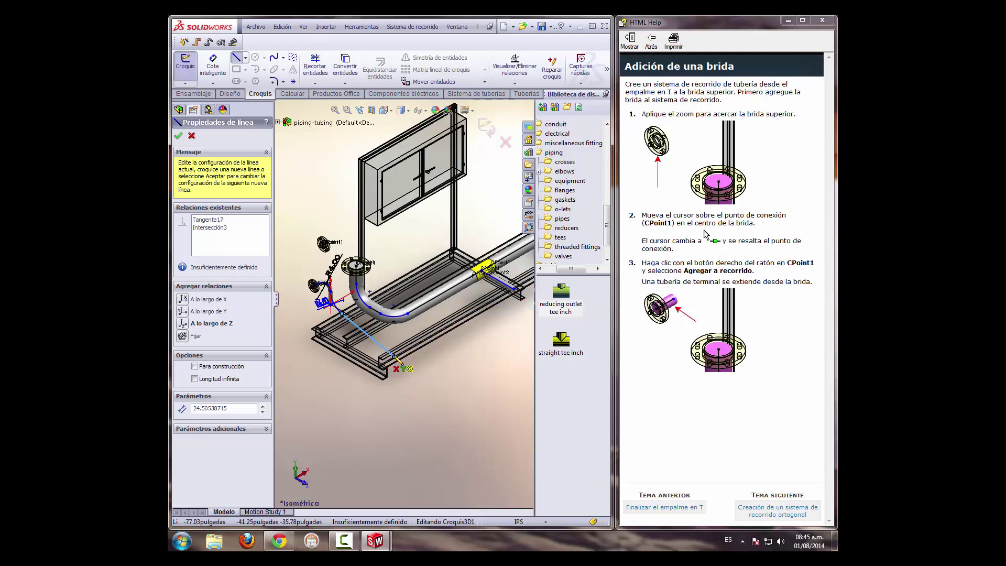
pyautogui.click(394, 358)
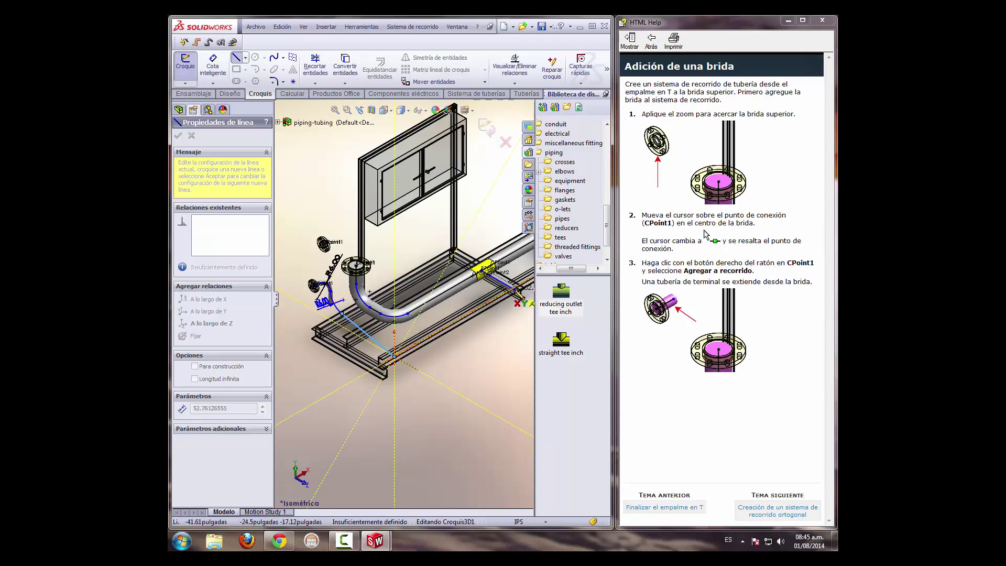
pyautogui.doubleClick(517, 293)
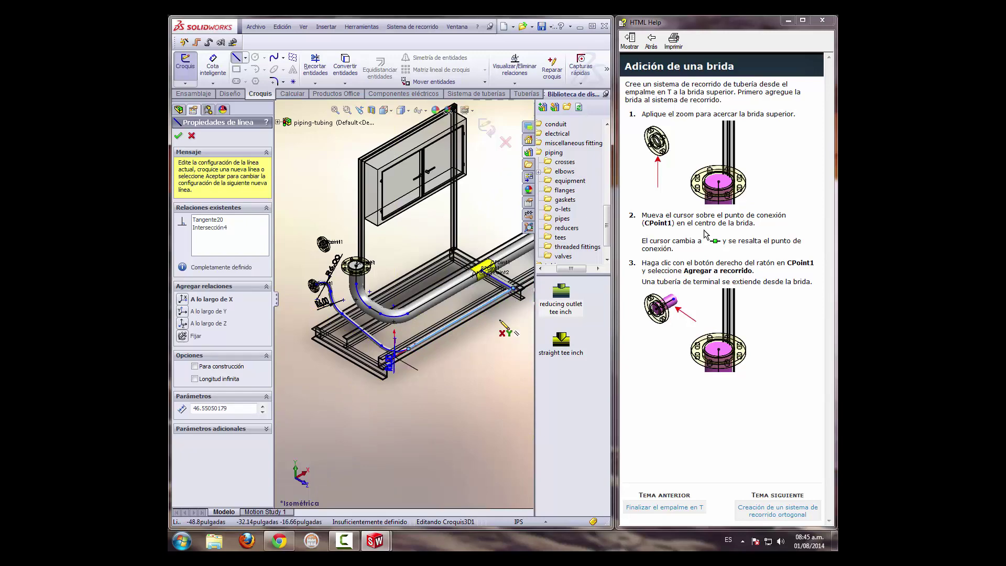
pyautogui.press('Escape')
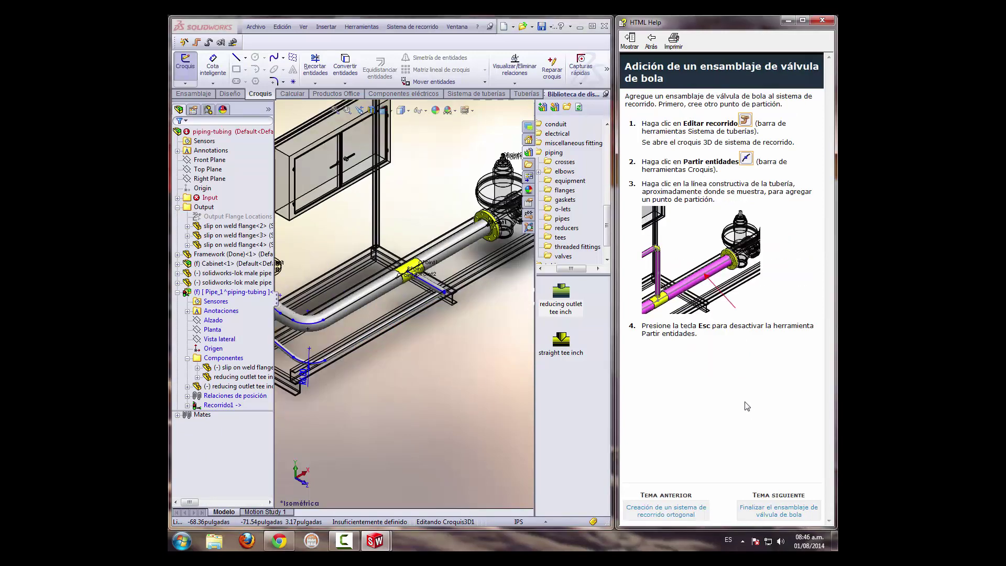
# Split the pipe centerline Línea1 with a new point between the tee and valve flange
pyautogui.click(477, 94)
pyautogui.click(452, 251)
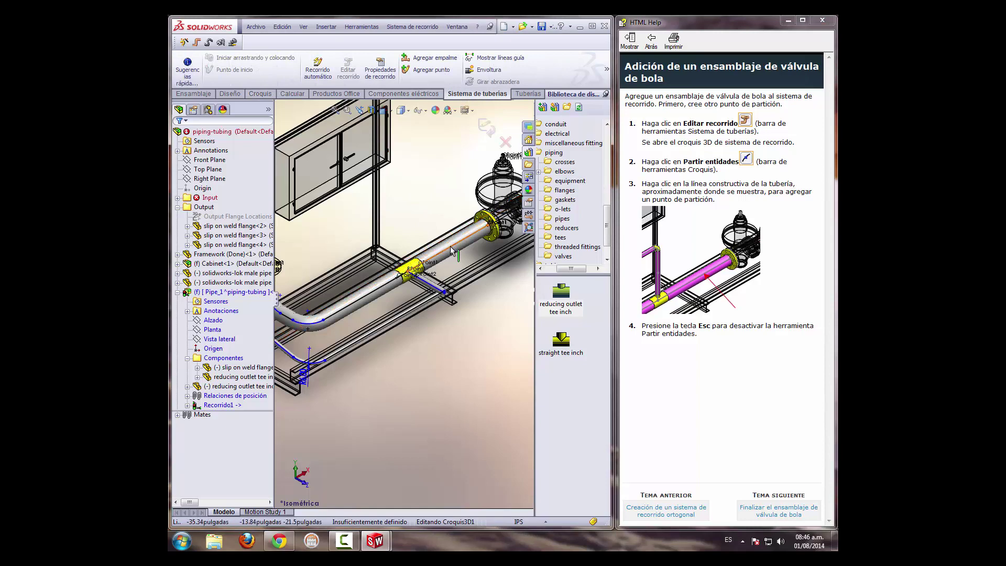
pyautogui.click(451, 251)
pyautogui.rightClick(452, 252)
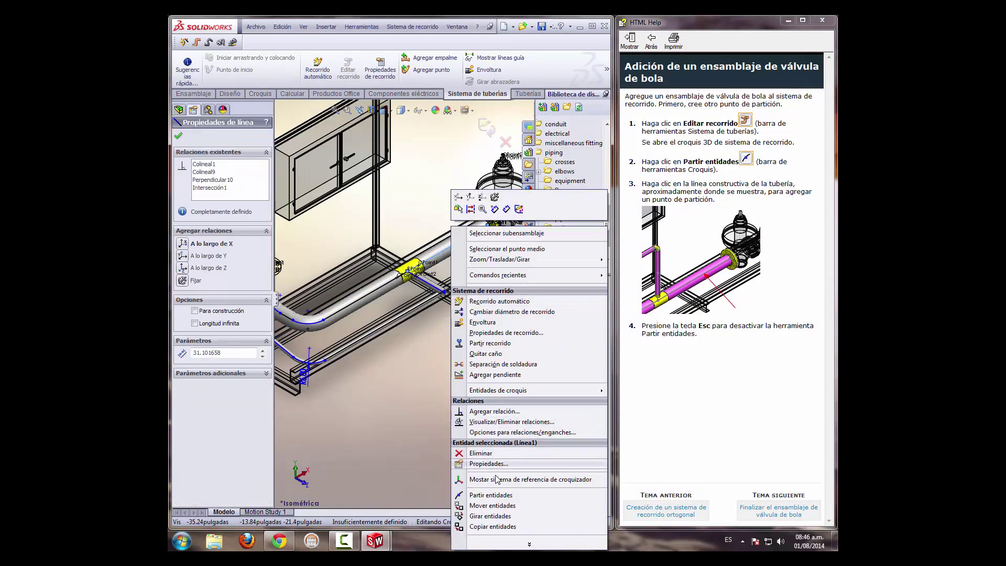
pyautogui.click(497, 496)
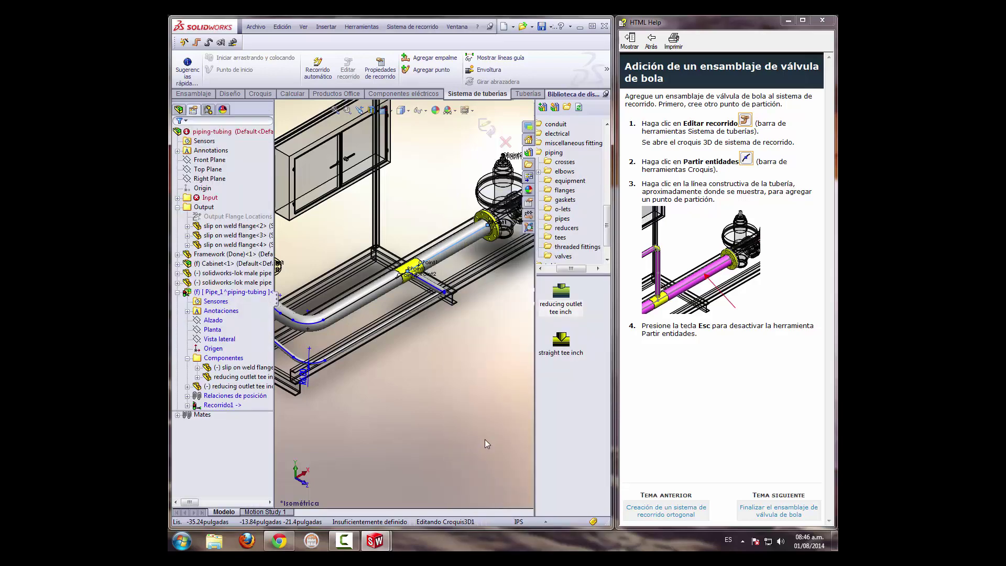
pyautogui.click(450, 248)
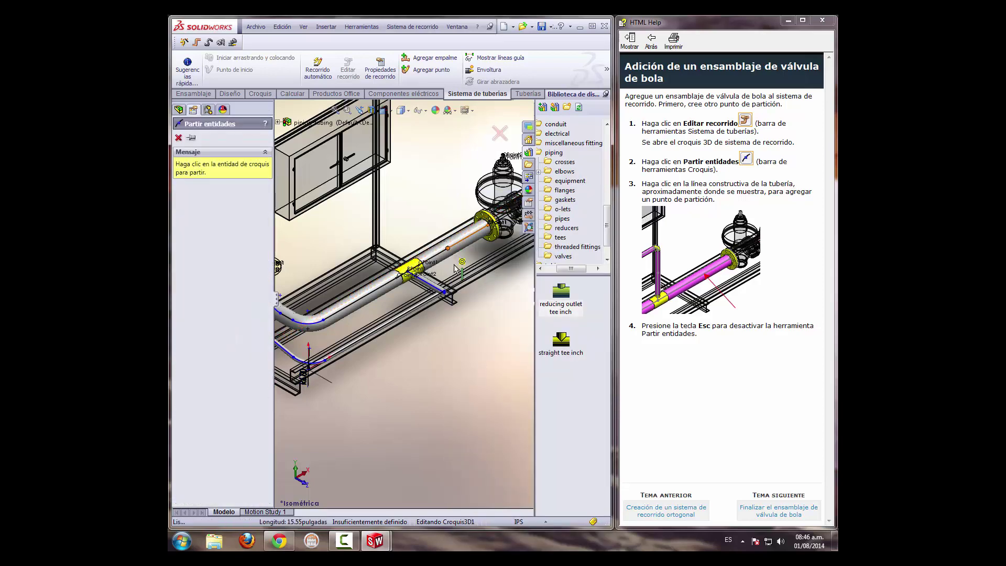
pyautogui.press('Escape')
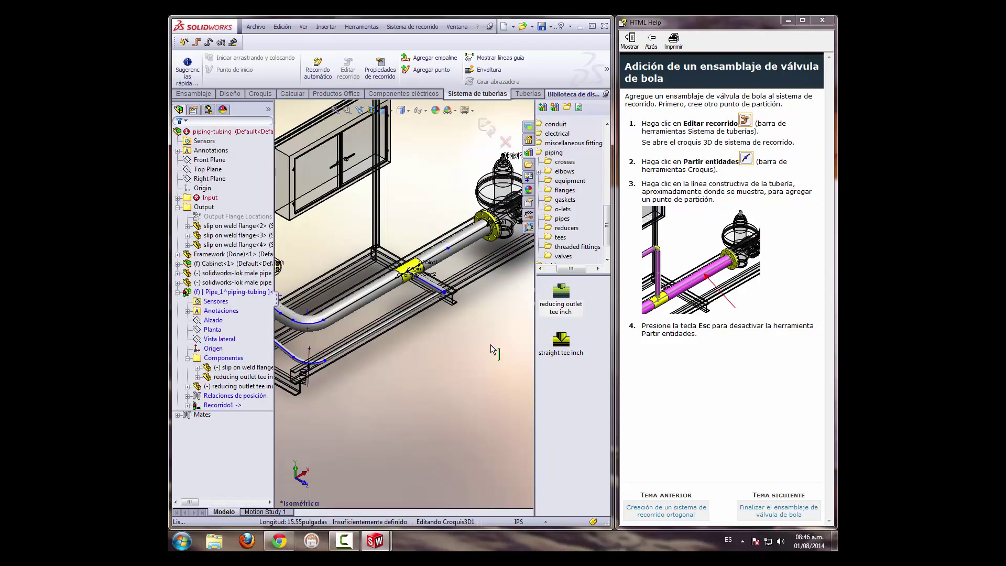
# Open the tutorial folder in the Design Library and pick the Ball Valve part
pyautogui.click(761, 507)
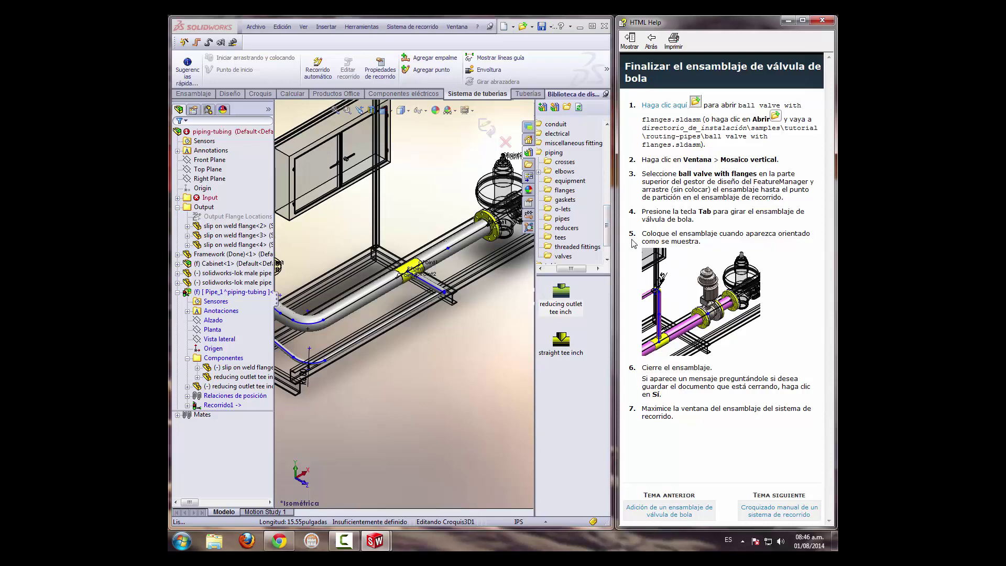
pyautogui.moveTo(607, 221)
pyautogui.mouseDown()
pyautogui.moveTo(608, 237)
pyautogui.moveTo(607, 193)
pyautogui.mouseUp()
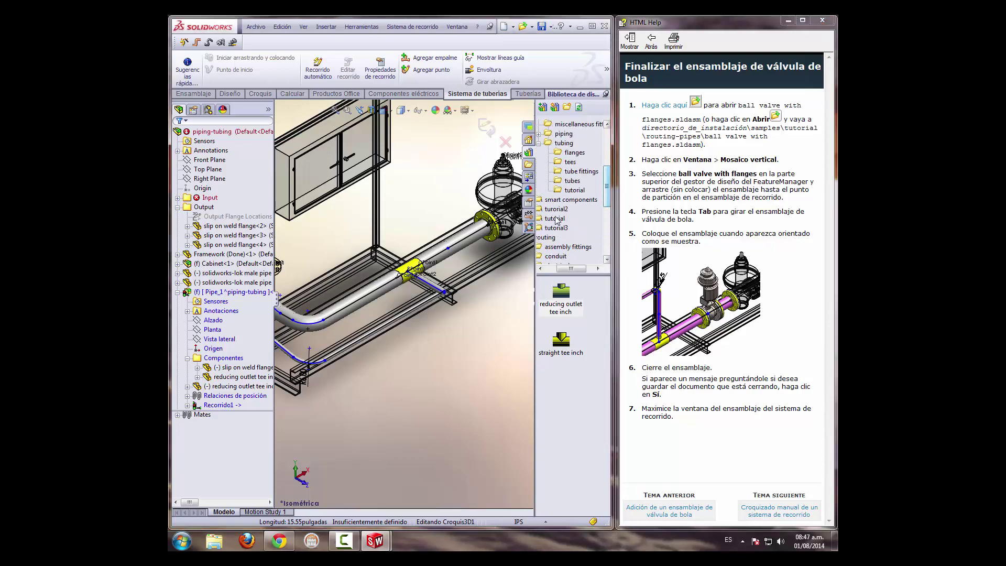
pyautogui.click(556, 210)
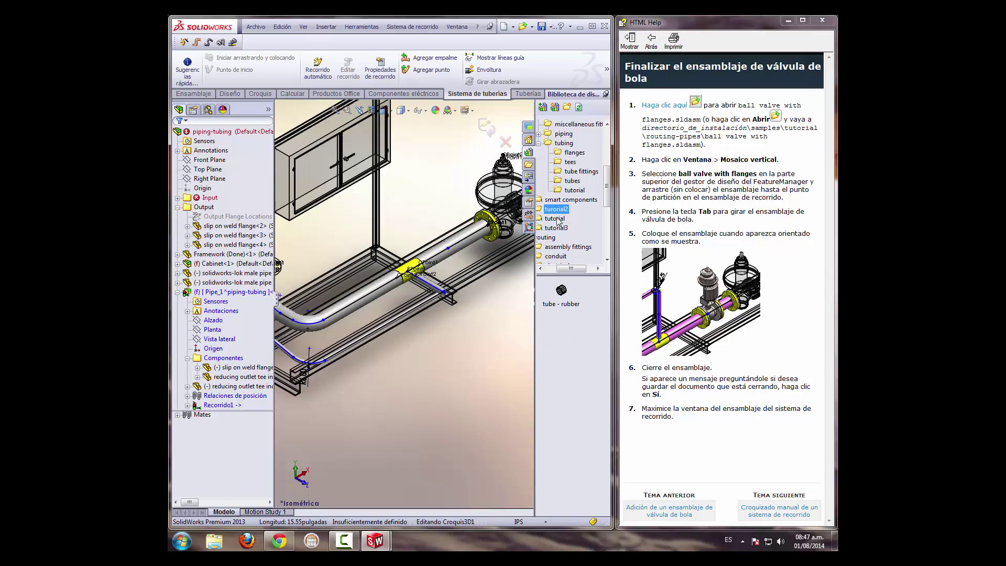
pyautogui.click(557, 219)
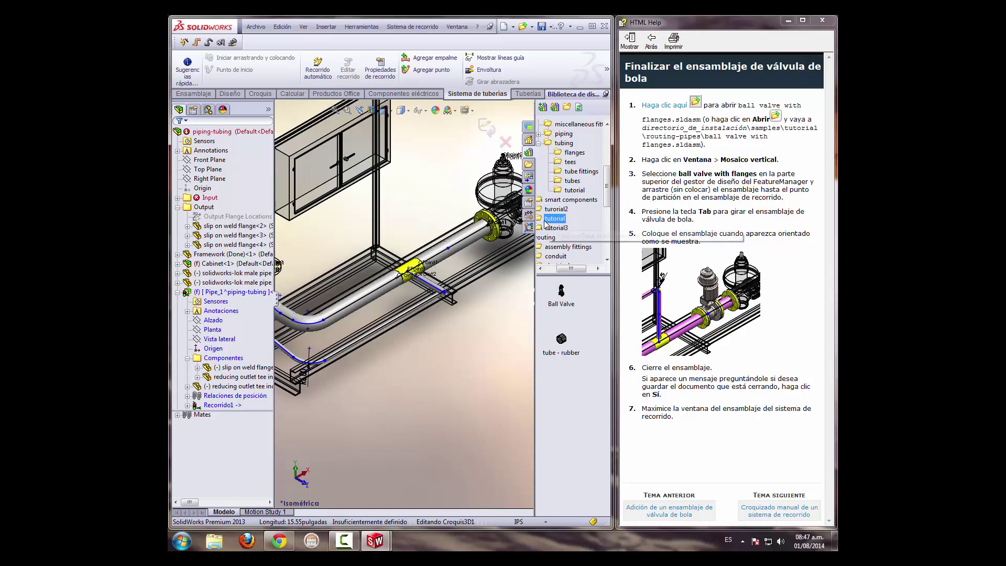
pyautogui.moveTo(574, 269); pyautogui.dragTo(567, 273)
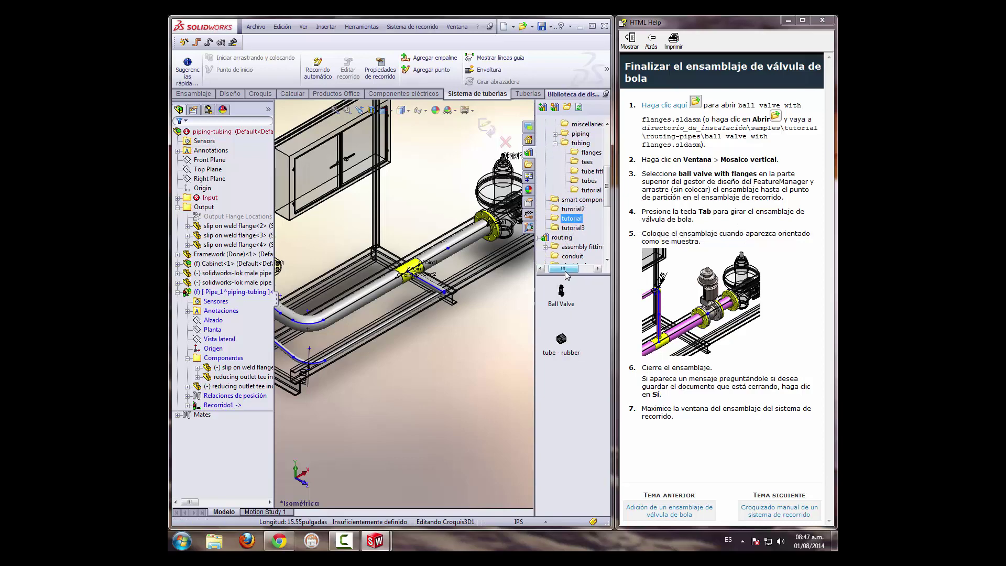
pyautogui.click(565, 300)
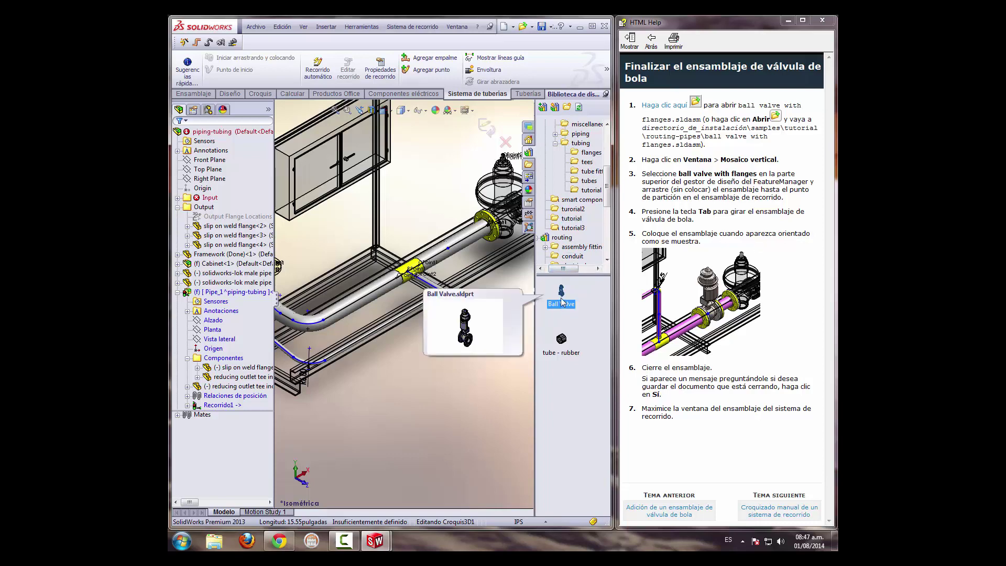
# Place the Ball Valve upright on the straight pipe run at the split point
pyautogui.moveTo(562, 297); pyautogui.dragTo(449, 251)
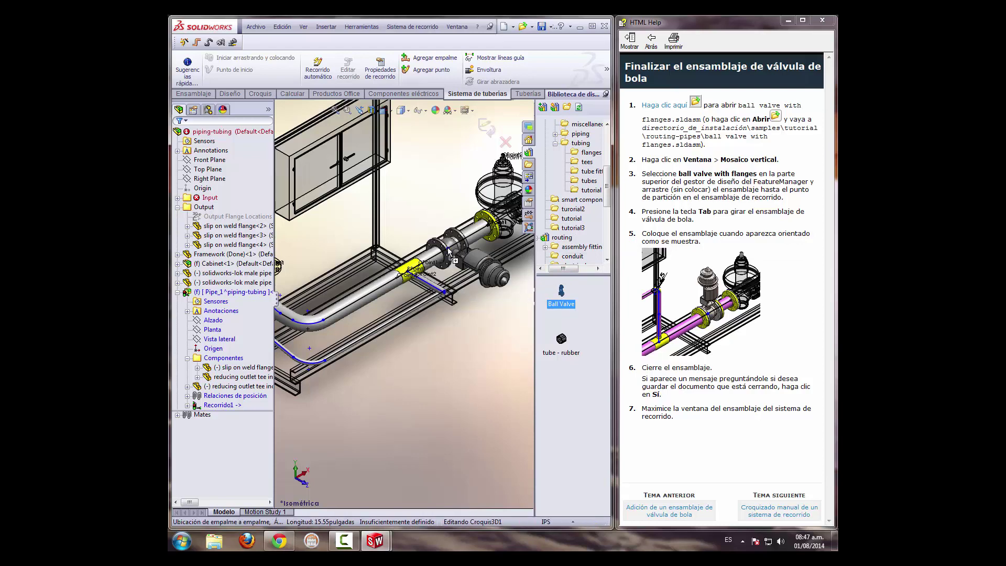
pyautogui.press('Tab')
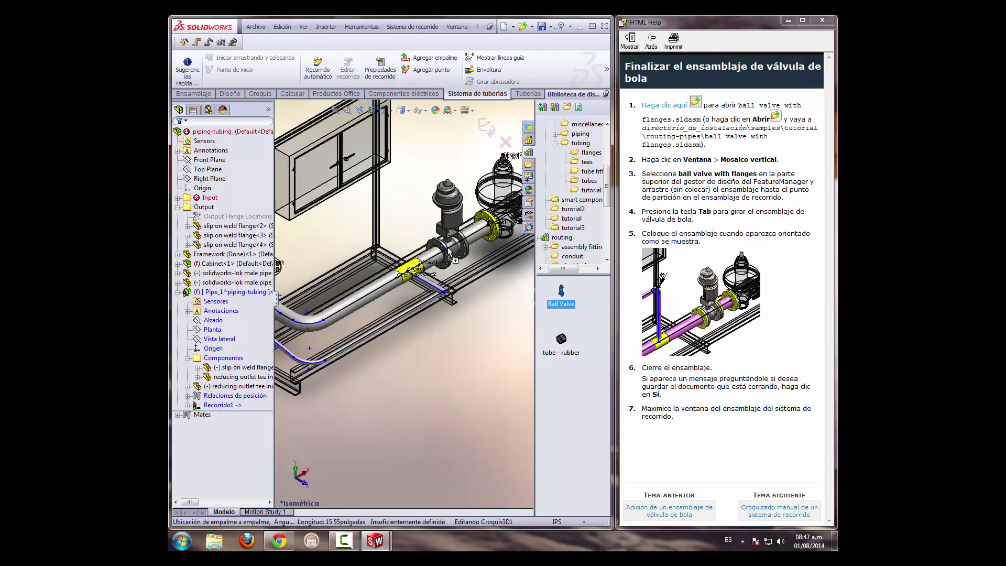
pyautogui.moveTo(448, 252); pyautogui.dragTo(457, 252)
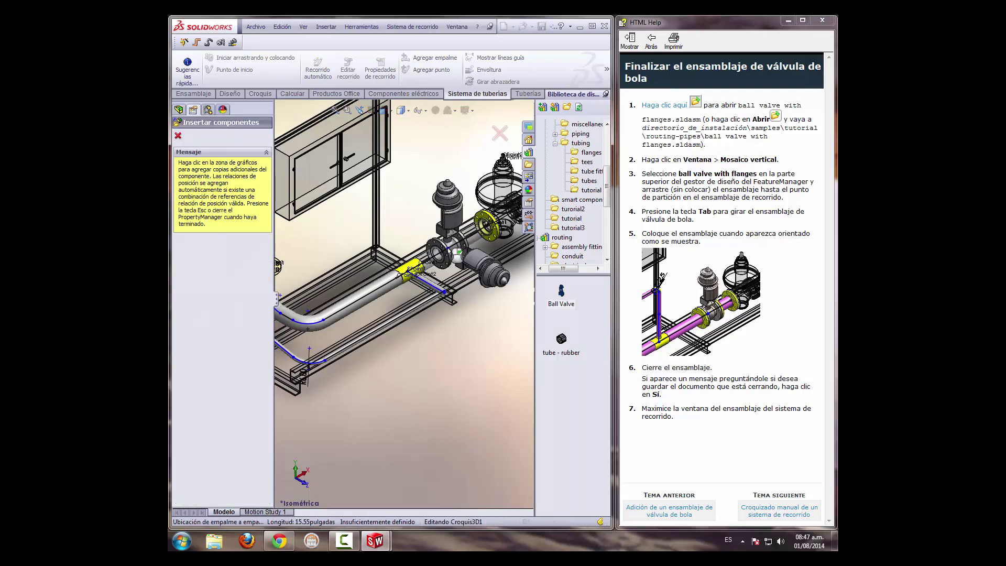
pyautogui.press('Escape')
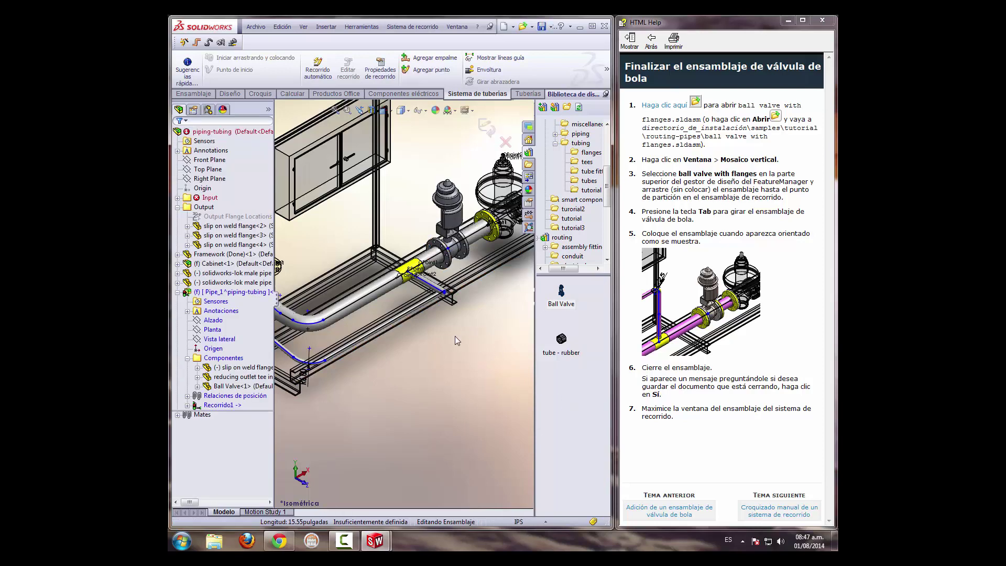
pyautogui.scroll(2, 455, 336)
# Add the small flange's connection point beside the cabinet to the Pipe_1 route
pyautogui.scroll(2, 455, 335)
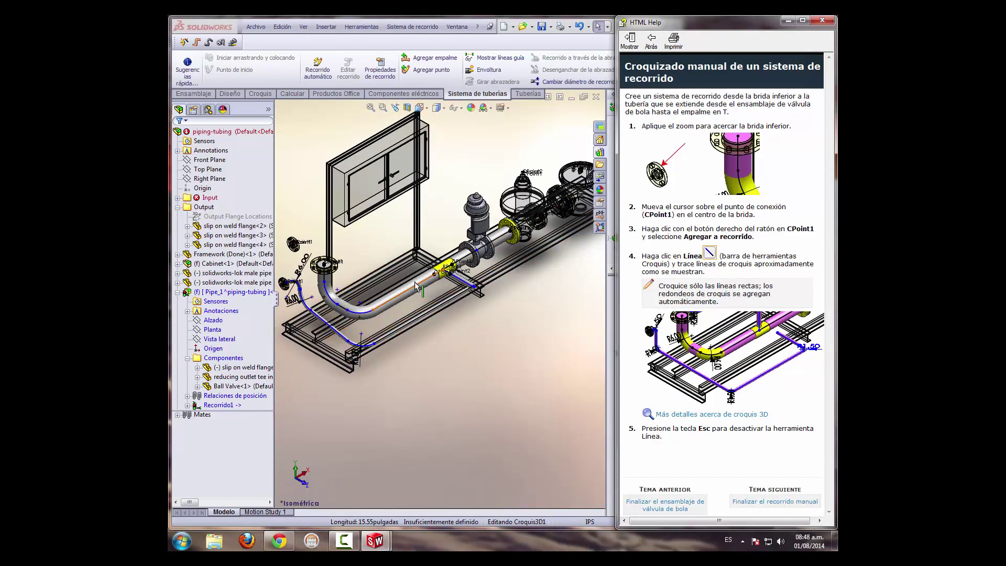
pyautogui.click(766, 503)
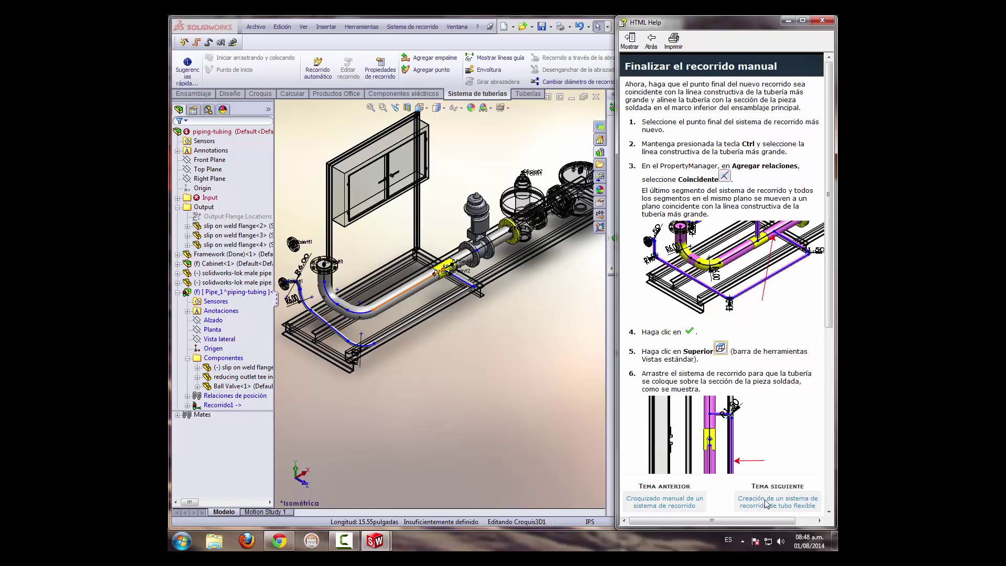
pyautogui.click(766, 503)
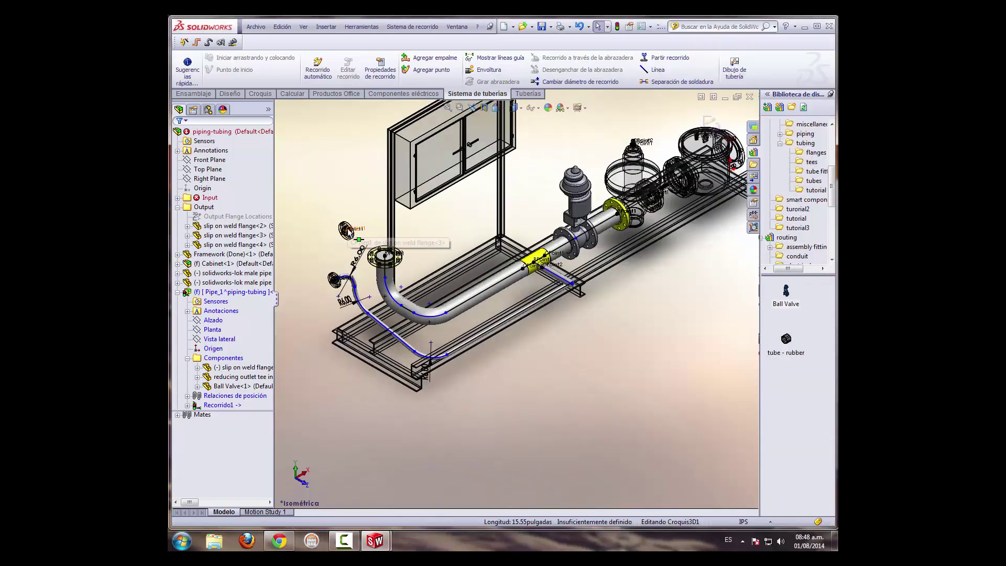
pyautogui.rightClick(348, 235)
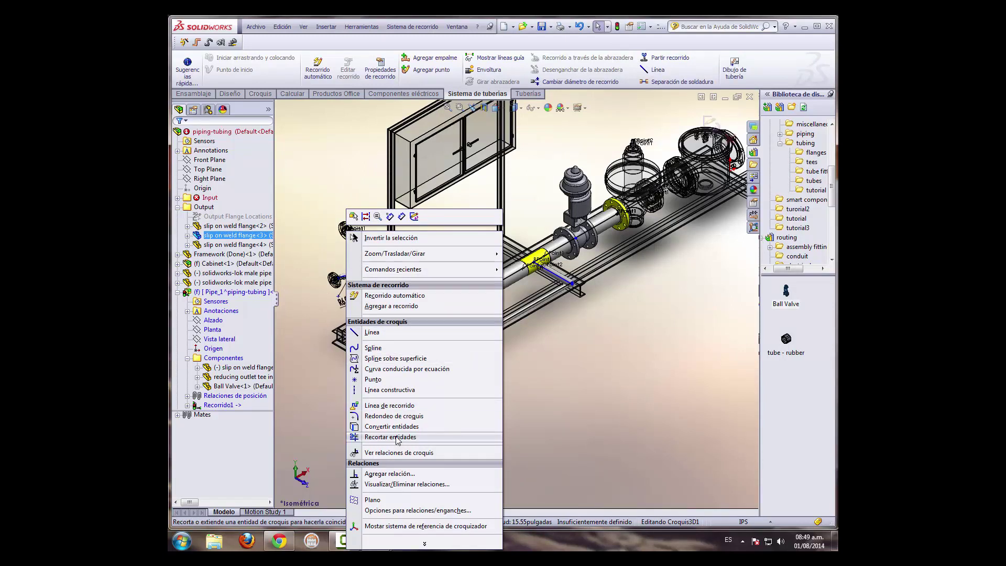
pyautogui.click(410, 308)
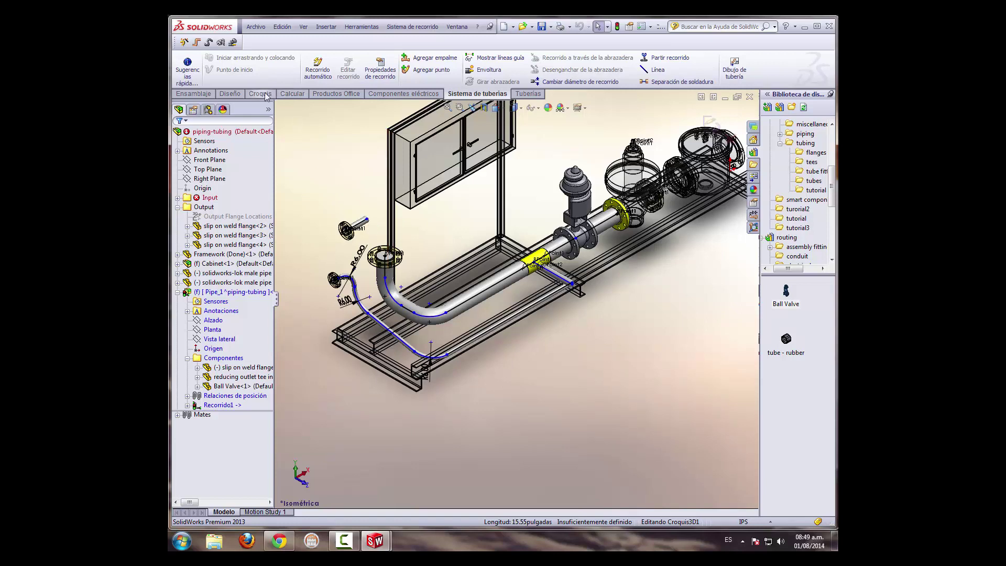
# Sketch a short line, about 11.17 inches, along the main pipe run
pyautogui.click(230, 95)
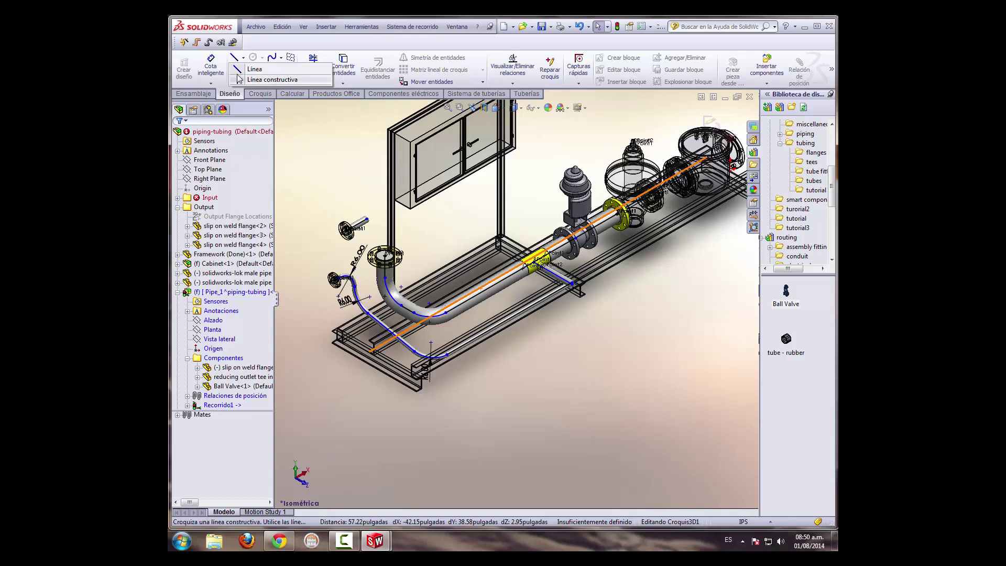
pyautogui.click(255, 69)
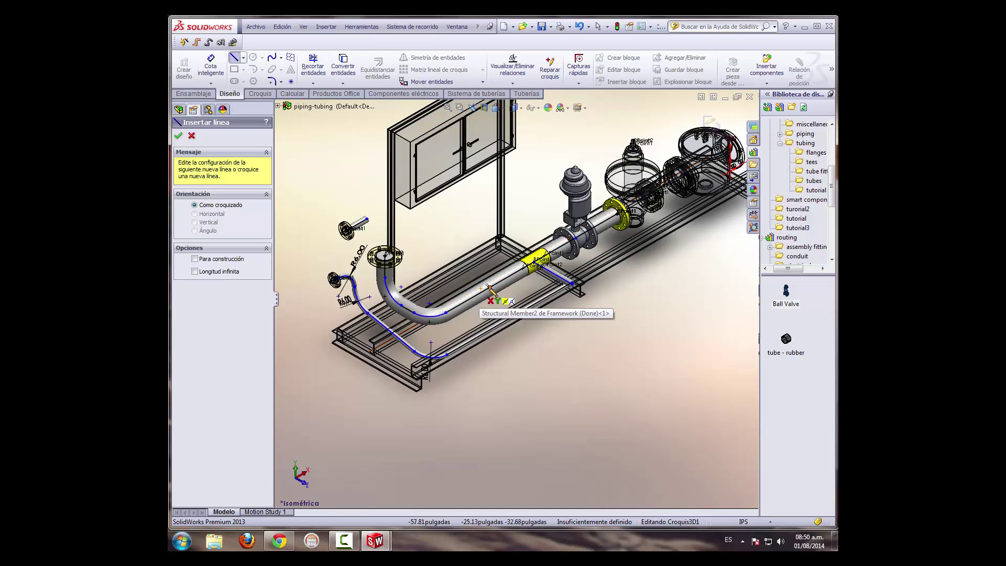
pyautogui.click(488, 287)
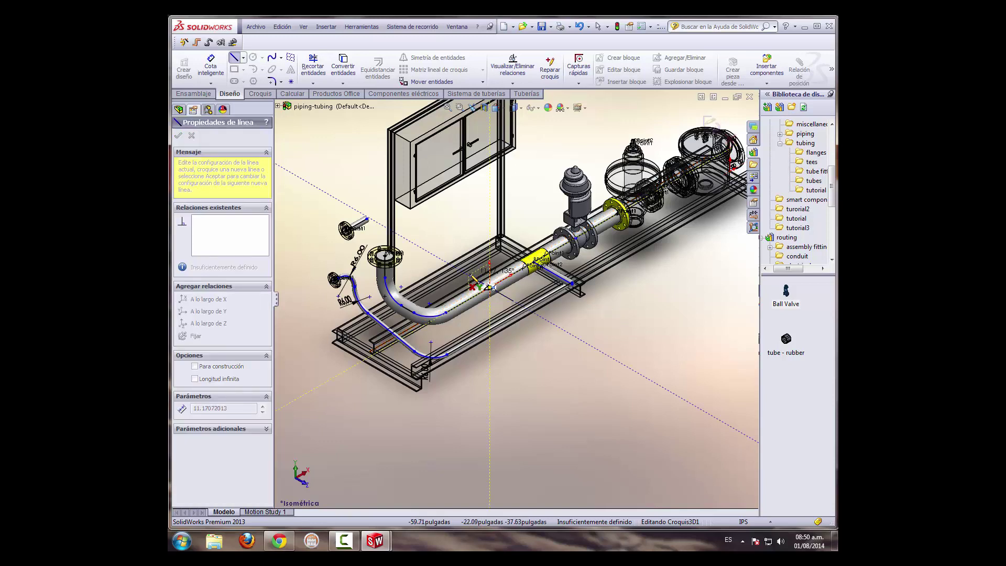
pyautogui.click(469, 275)
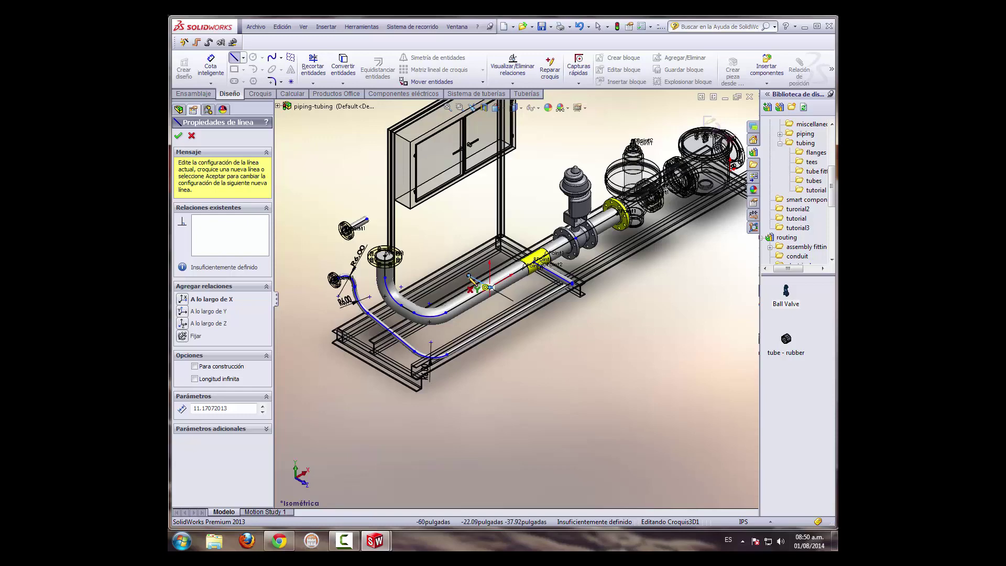
pyautogui.press('Escape')
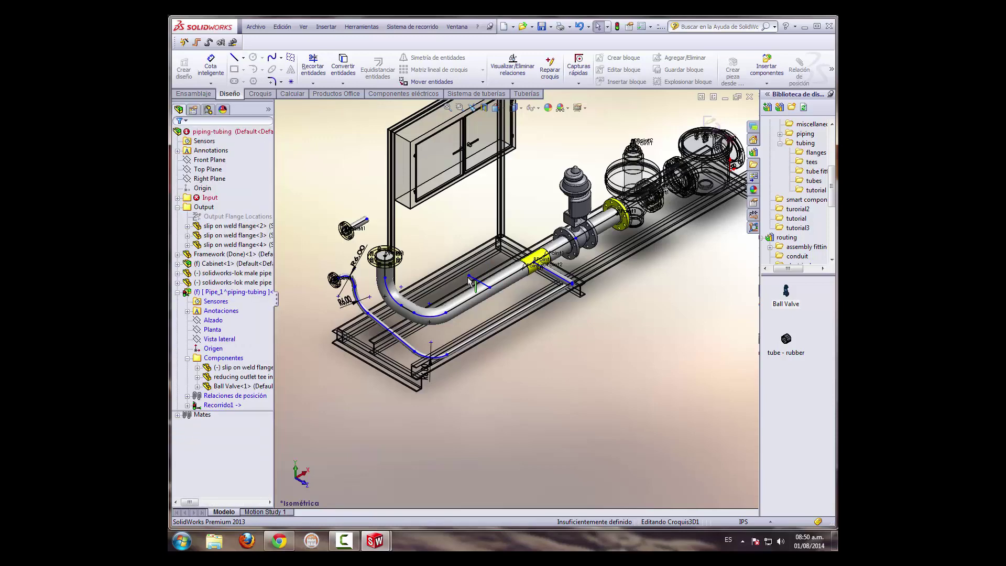
pyautogui.rightClick(470, 274)
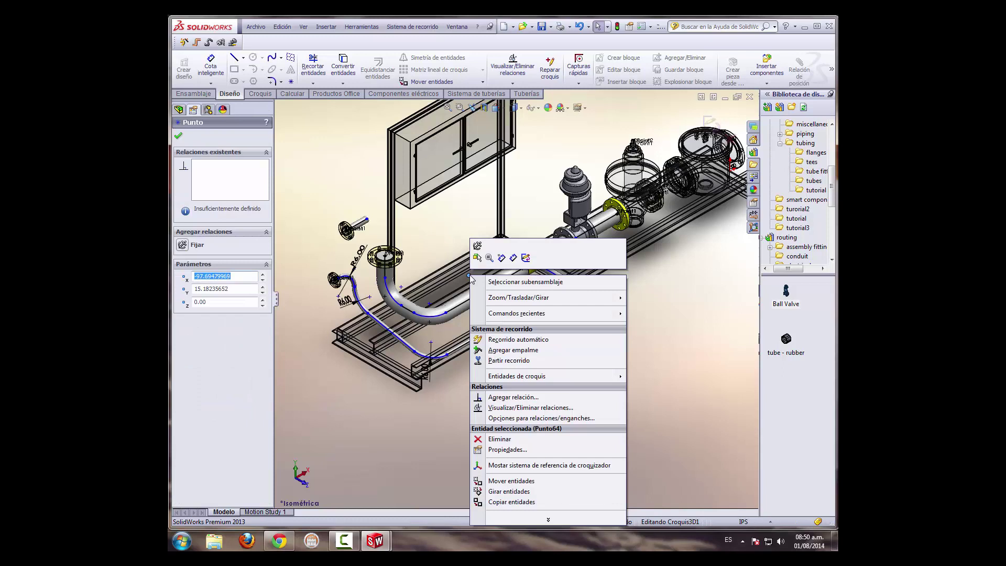
pyautogui.click(466, 274)
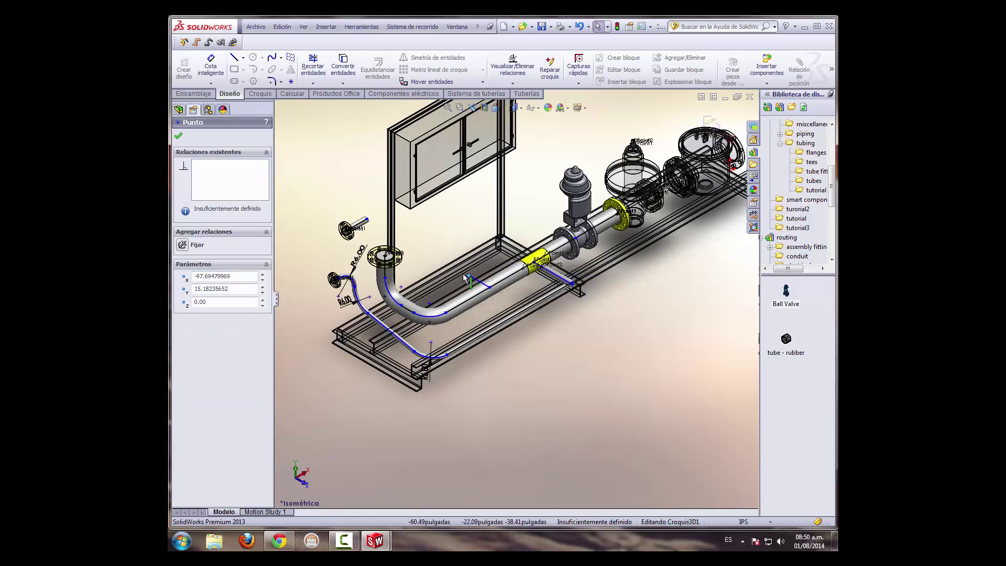
pyautogui.rightClick(368, 222)
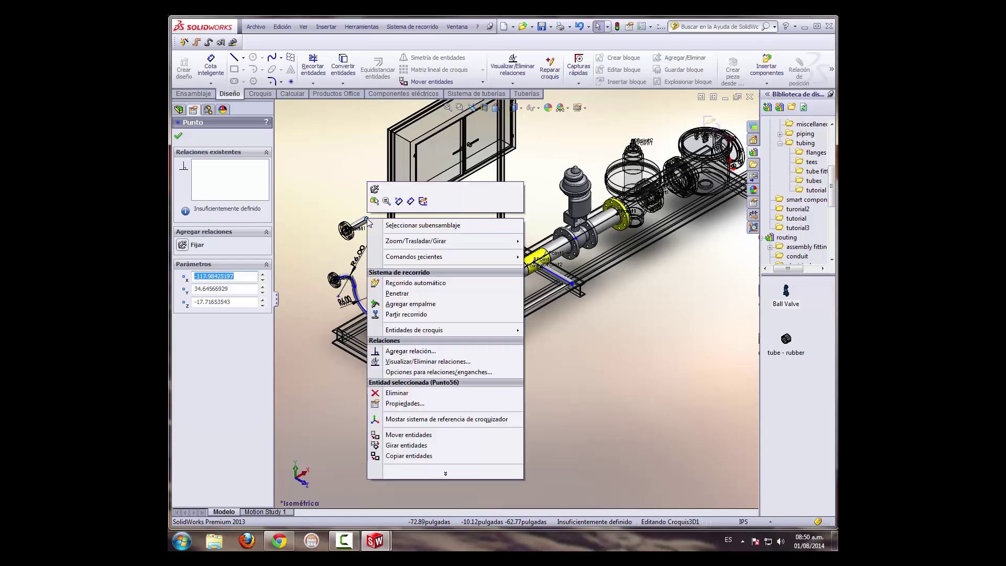
# Auto-route from the small flange point to the new line's end point
pyautogui.click(394, 286)
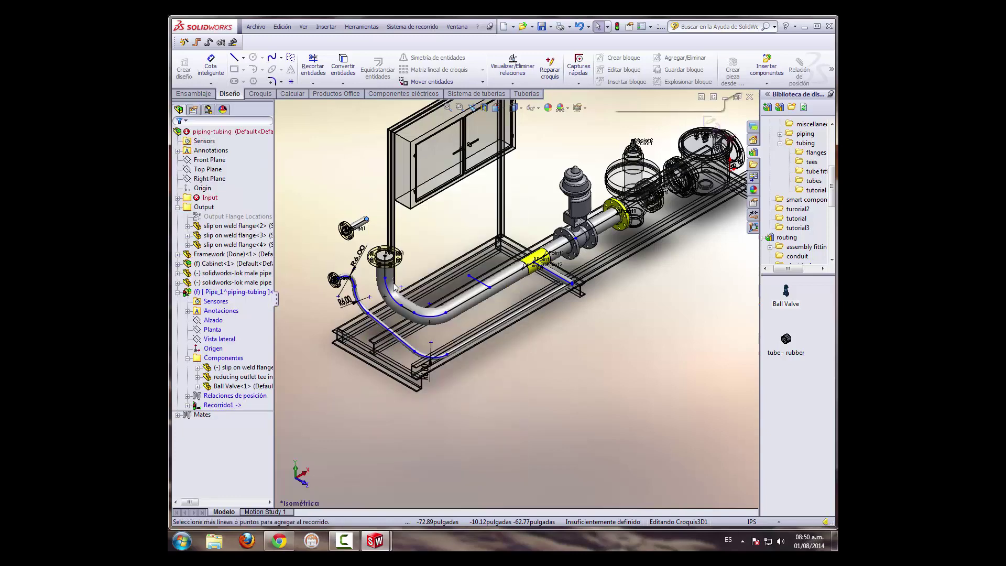
pyautogui.click(467, 273)
pyautogui.click(467, 272)
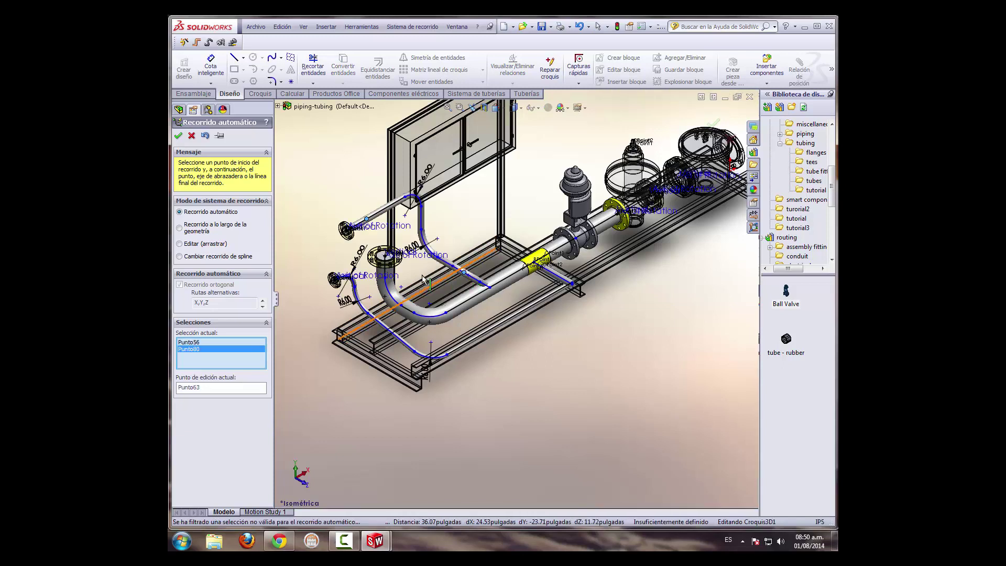
# Cycle through the alternative route paths and accept the chosen auto-route
pyautogui.click(262, 302)
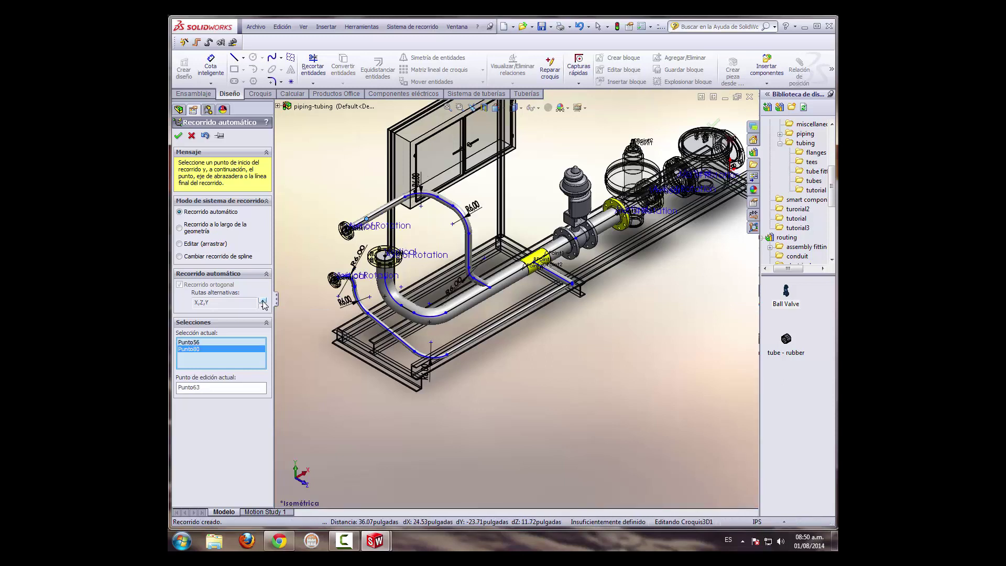
pyautogui.click(262, 302)
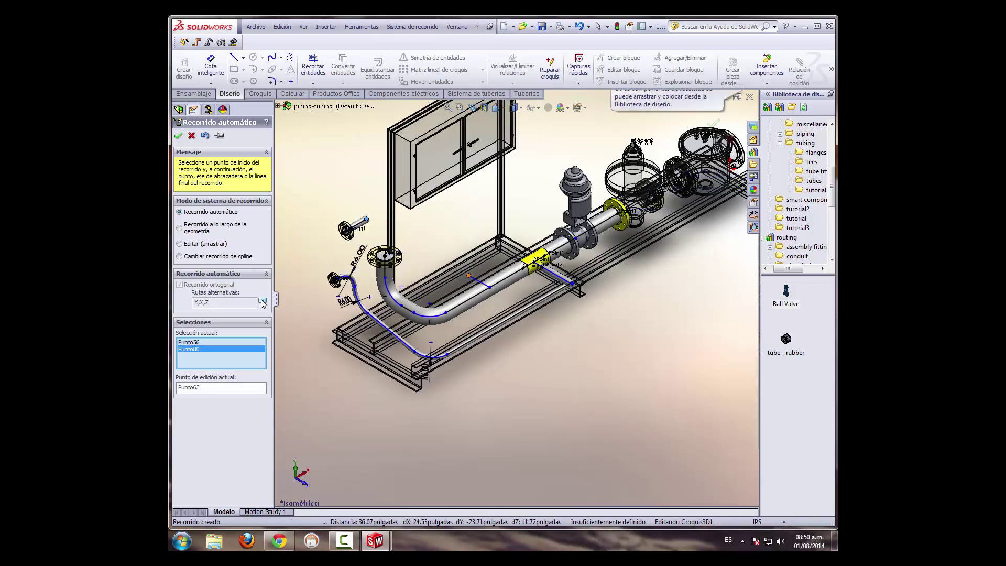
pyautogui.click(262, 302)
pyautogui.click(263, 302)
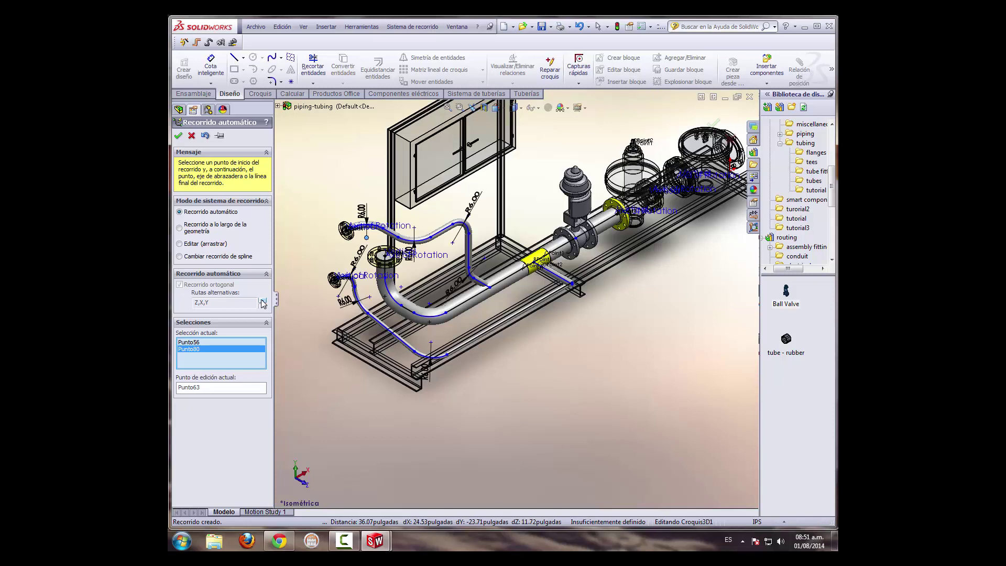
pyautogui.click(263, 302)
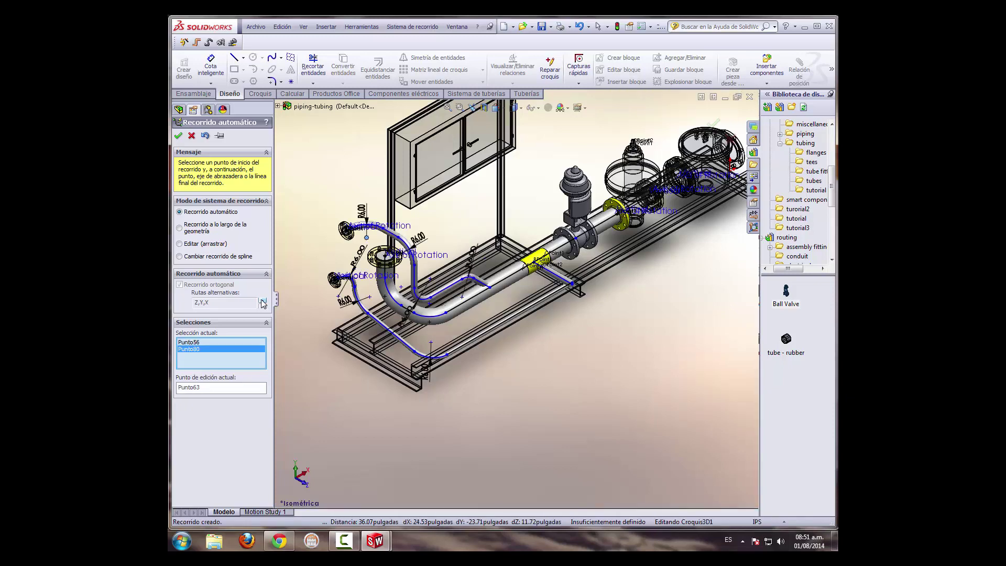
pyautogui.click(263, 302)
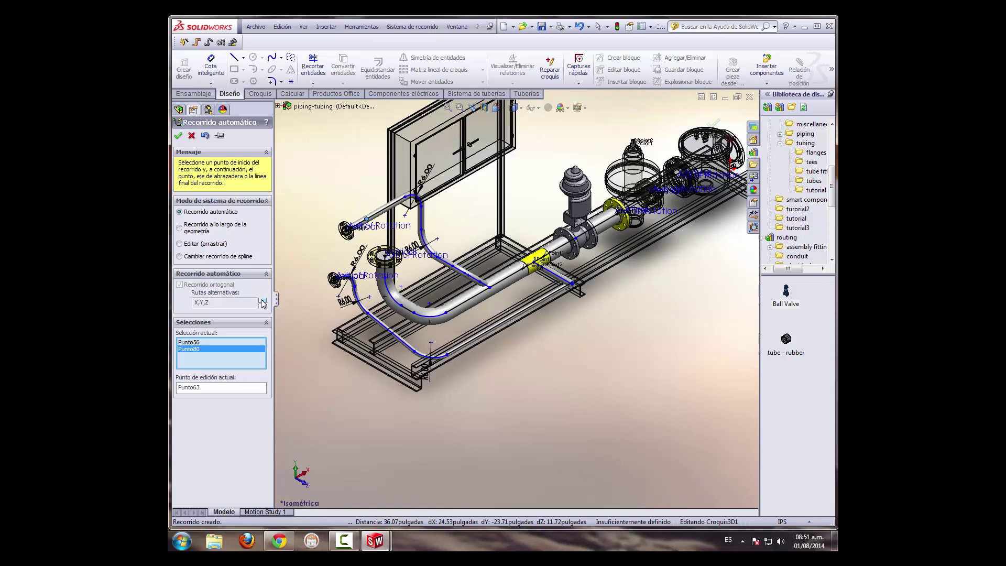
pyautogui.click(262, 302)
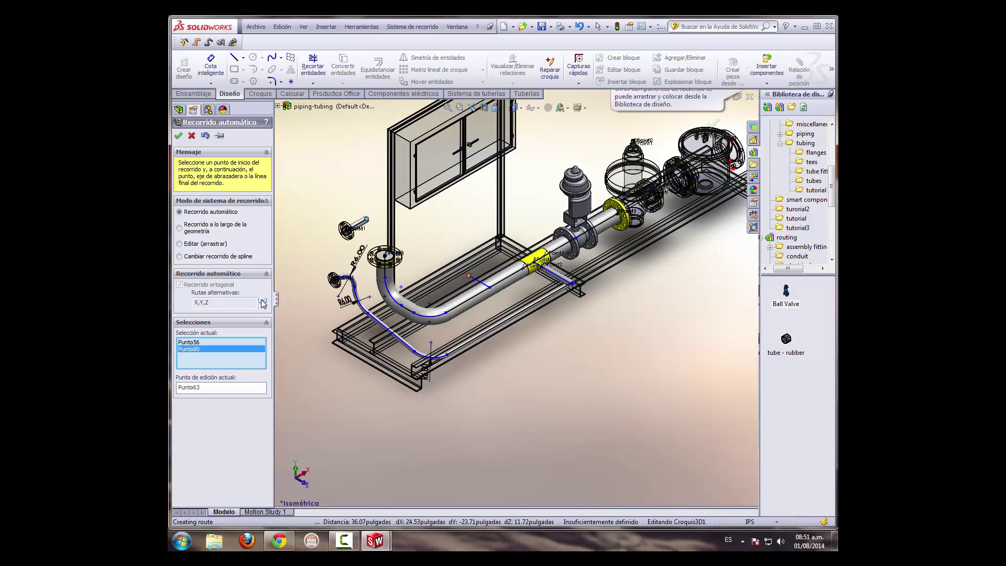
pyautogui.click(262, 302)
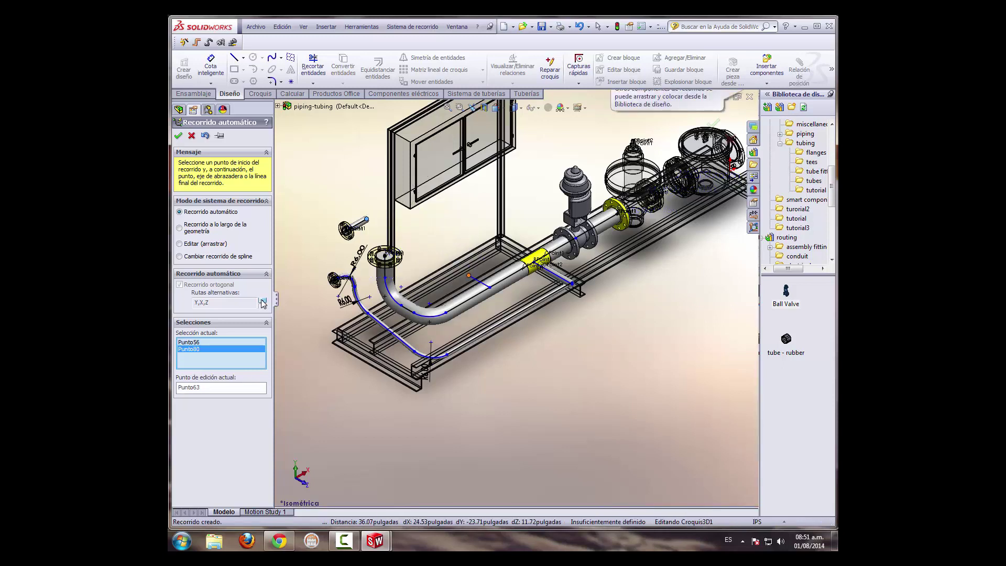
pyautogui.click(263, 302)
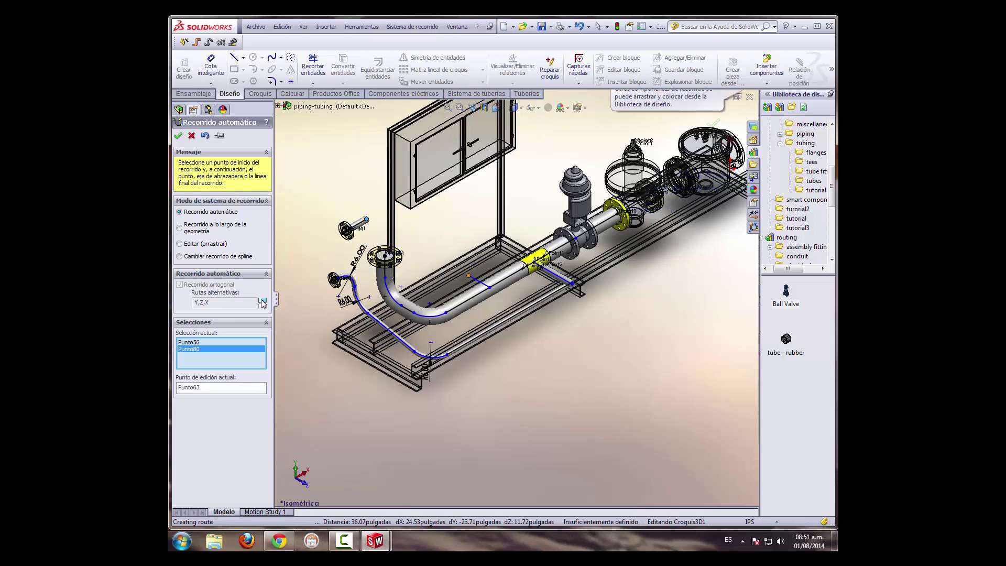
pyautogui.click(263, 302)
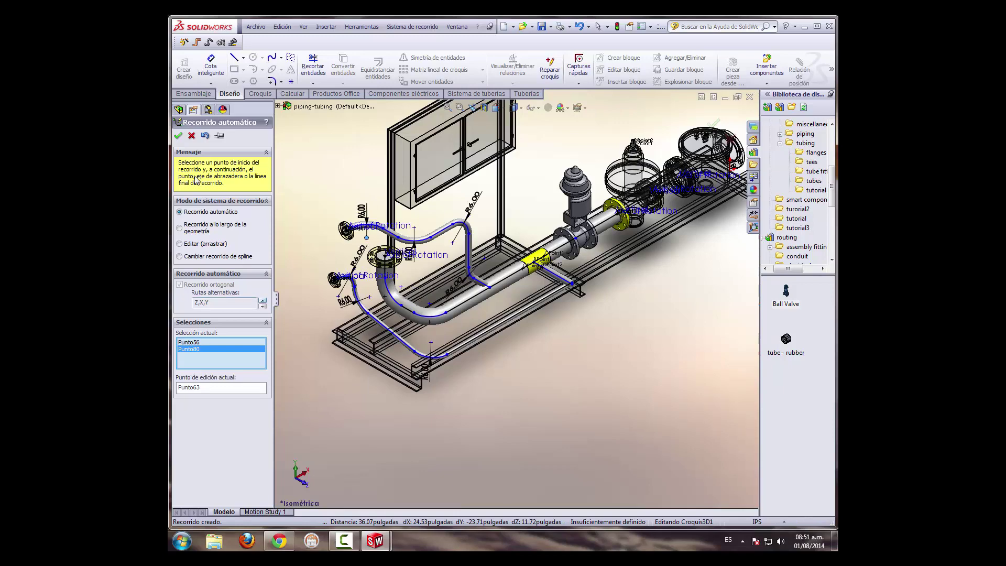
pyautogui.click(178, 135)
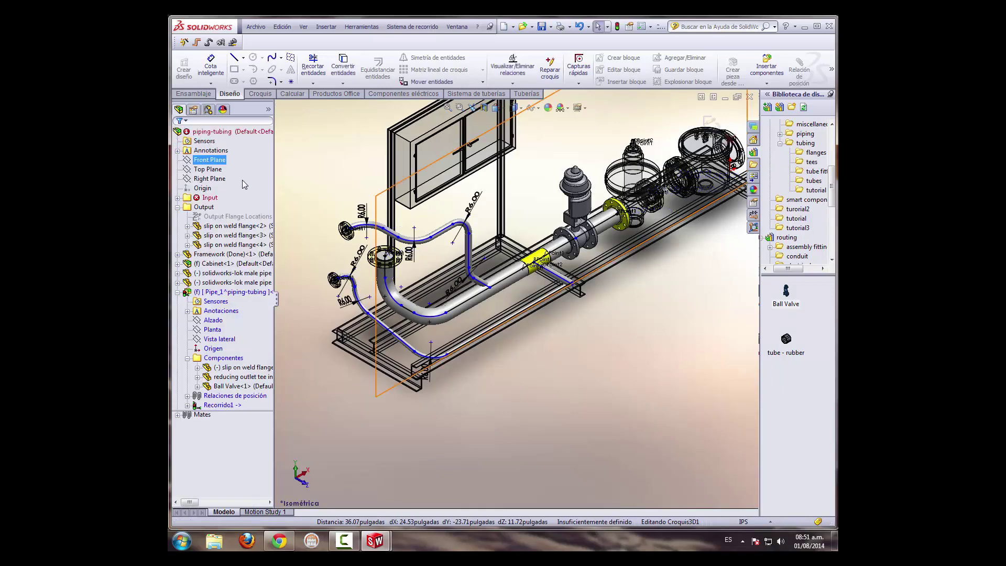
pyautogui.press('Escape')
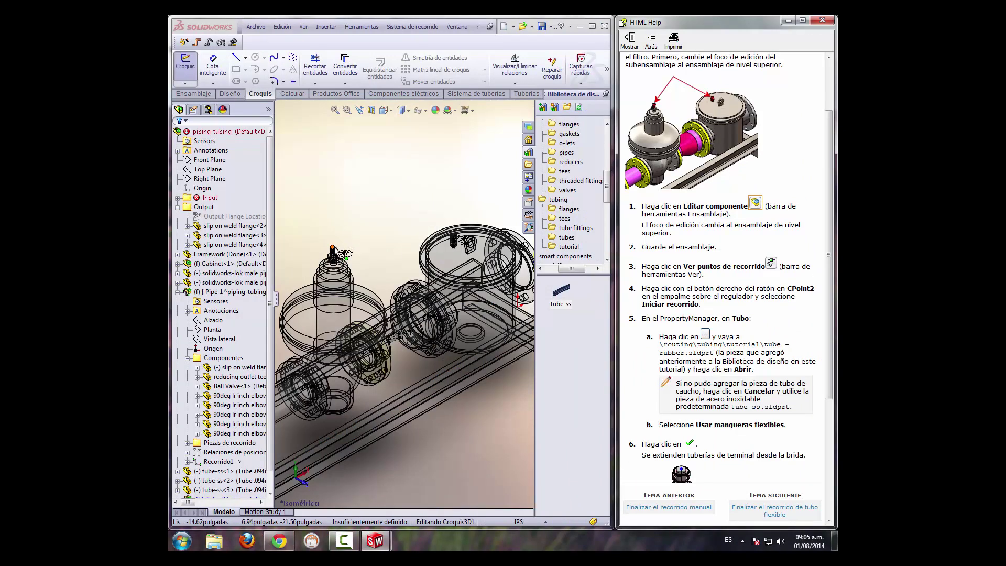
# Open and dismiss the regulator connection point's context menu several times without changes
pyautogui.rightClick(333, 249)
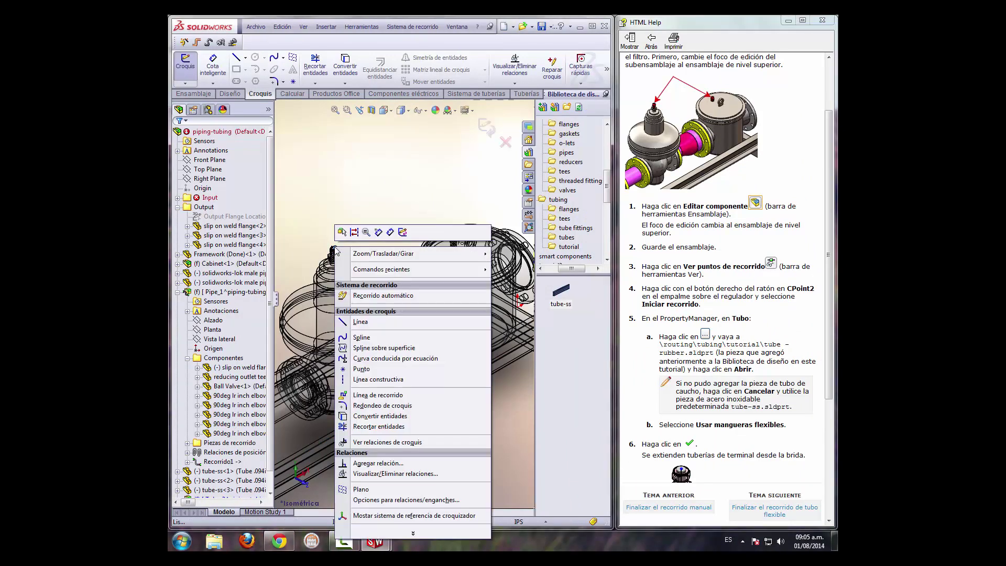
pyautogui.click(325, 224)
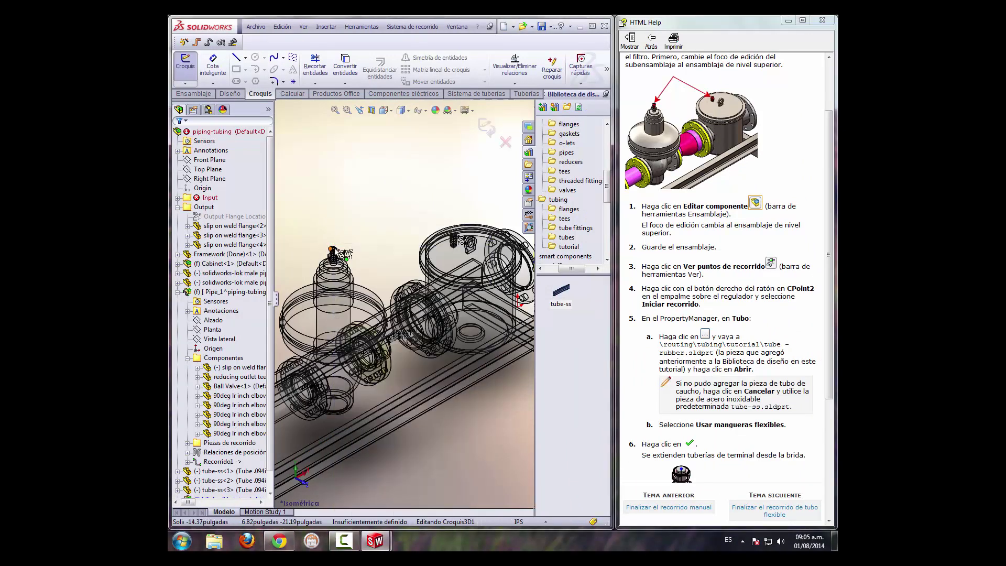
pyautogui.rightClick(332, 249)
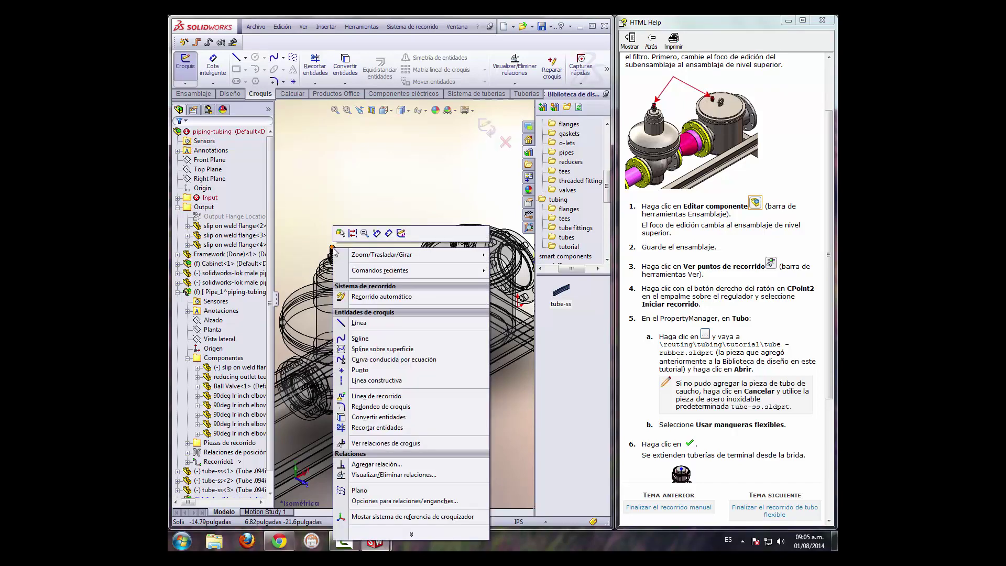
pyautogui.click(354, 210)
pyautogui.rightClick(333, 249)
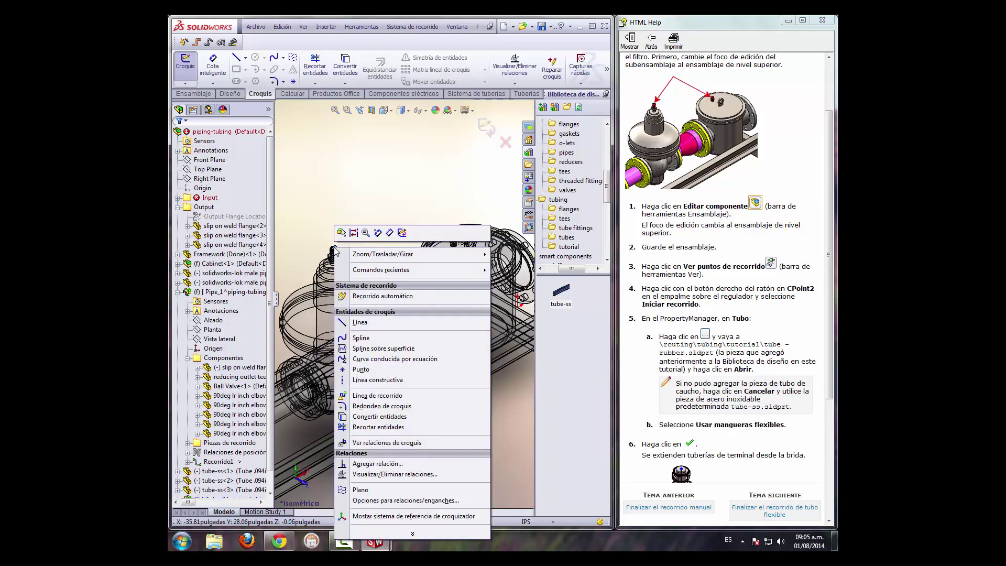
pyautogui.click(354, 214)
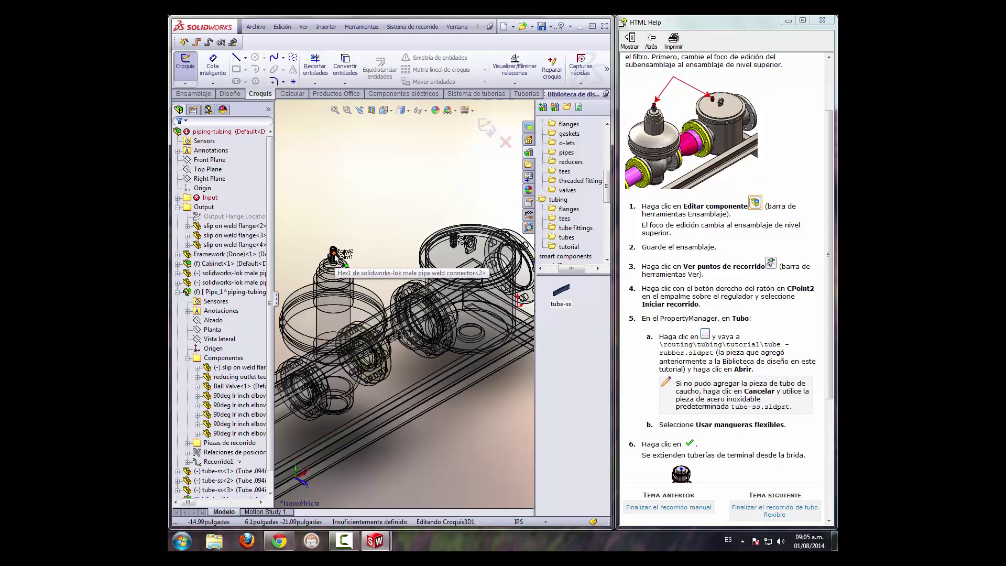
pyautogui.rightClick(335, 253)
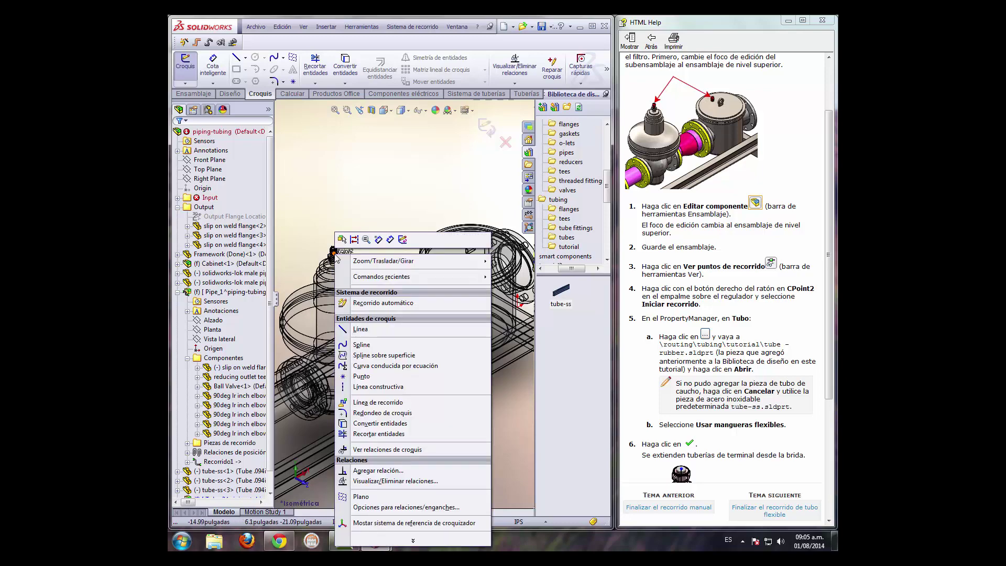
pyautogui.click(358, 177)
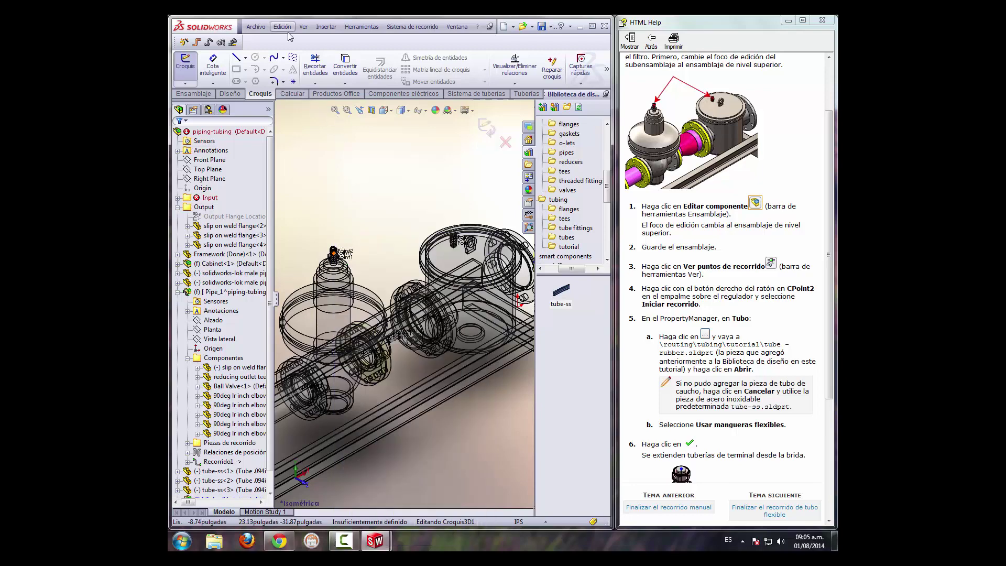
# Show route points, add the regulator's fitting point to the route, and drag its stub upward
pyautogui.click(304, 26)
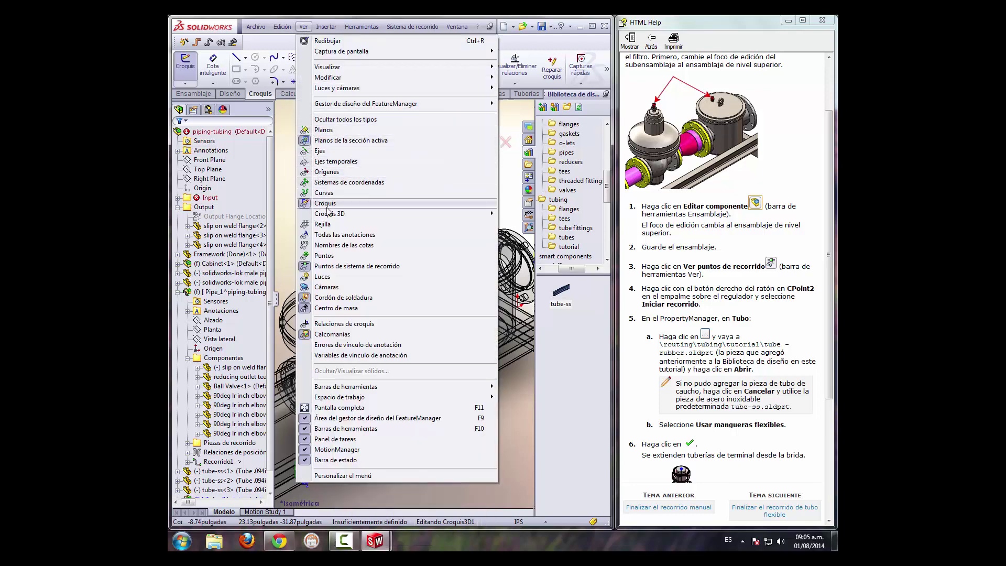
pyautogui.click(317, 267)
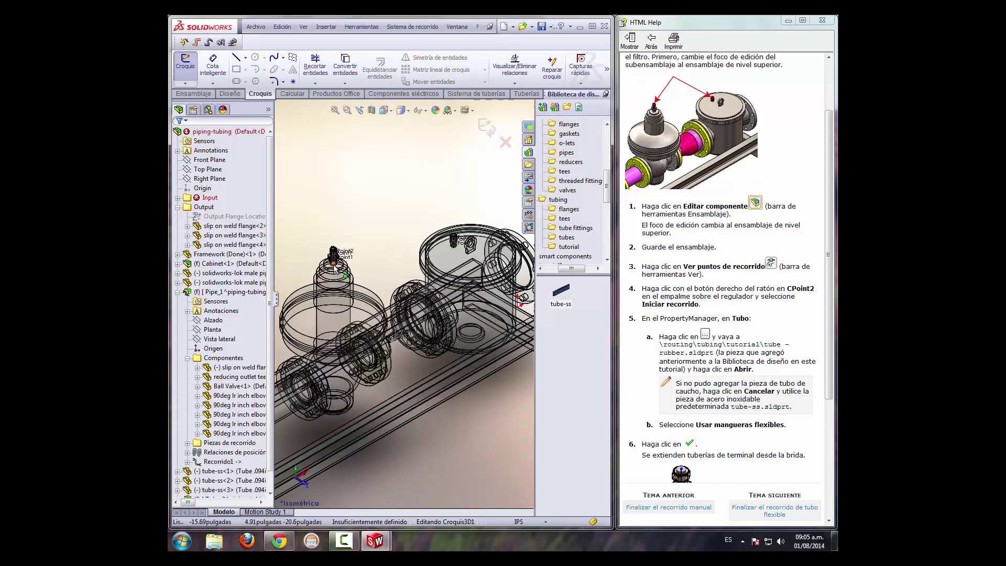
pyautogui.rightClick(334, 264)
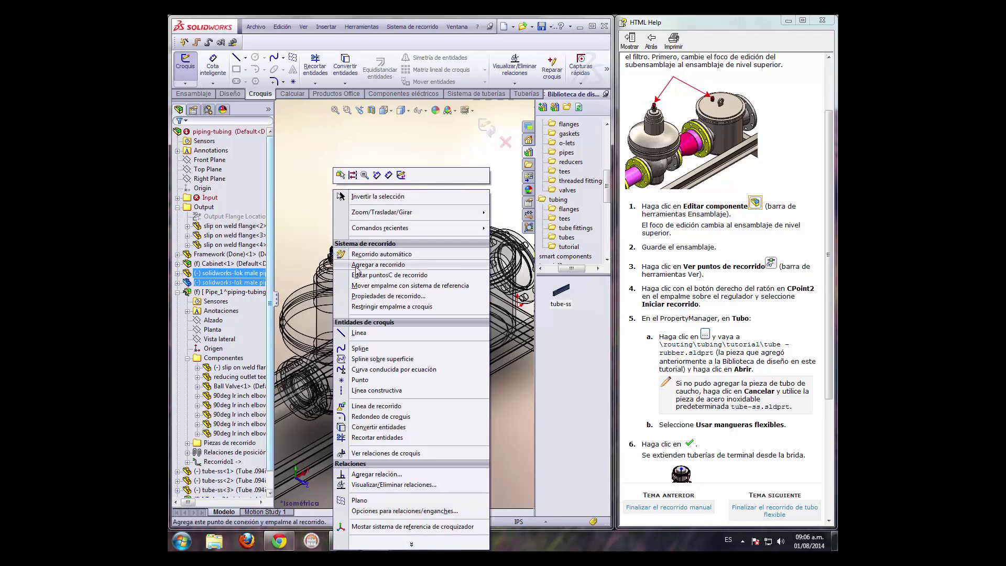
pyautogui.click(356, 266)
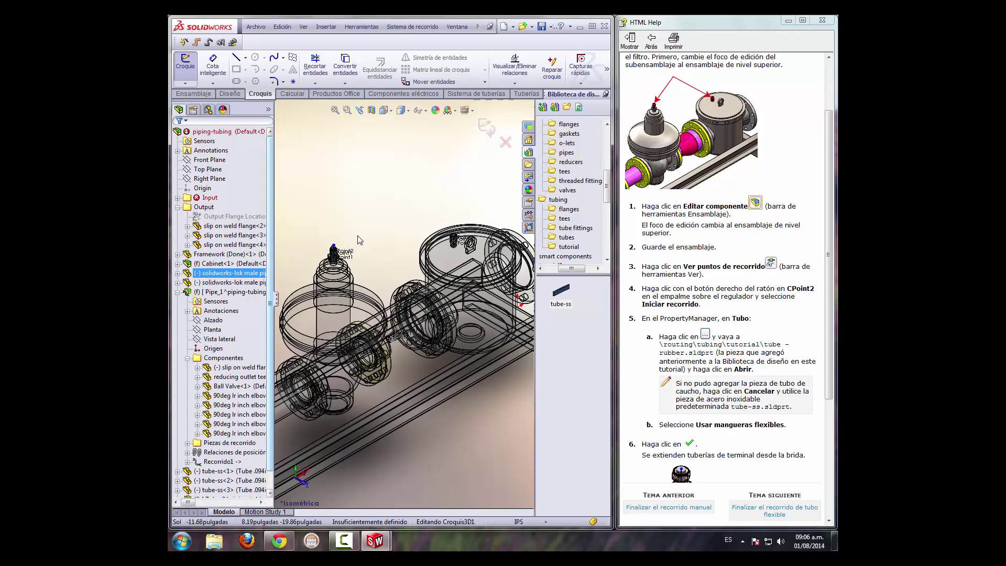
pyautogui.moveTo(333, 245); pyautogui.dragTo(336, 222)
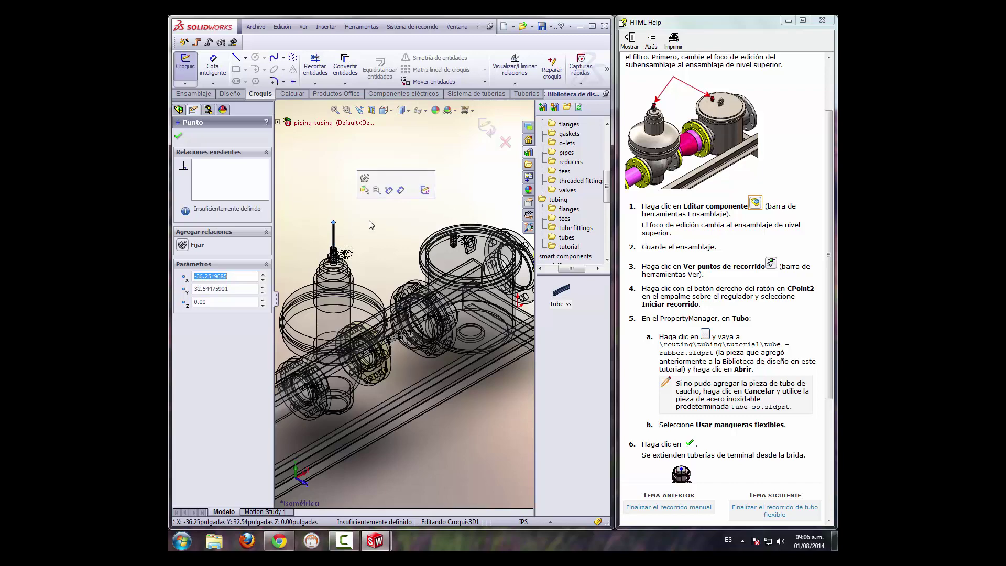
# Confirm the regulator stub and add the filter's connection point to the route
pyautogui.click(178, 136)
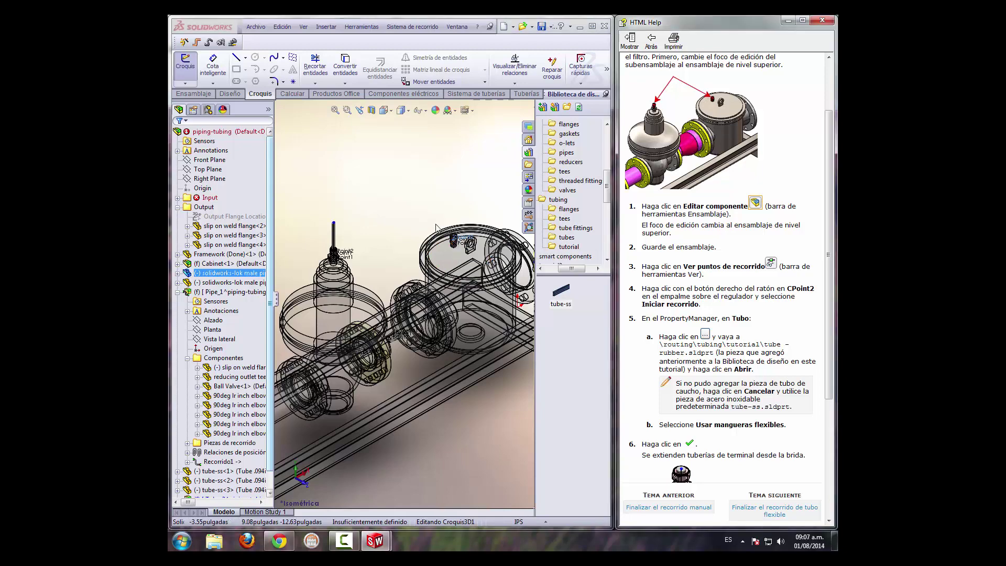
pyautogui.rightClick(454, 242)
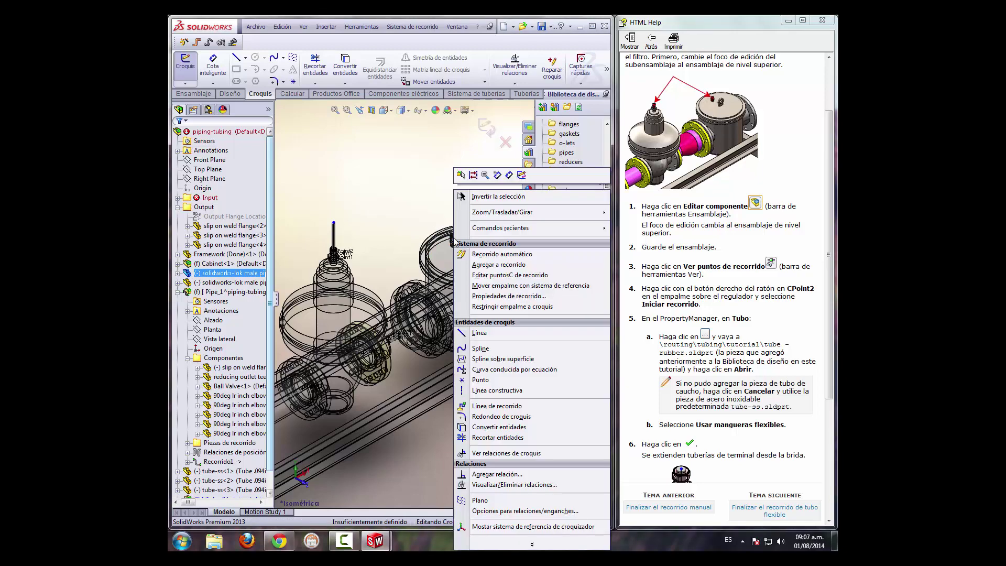
pyautogui.click(468, 265)
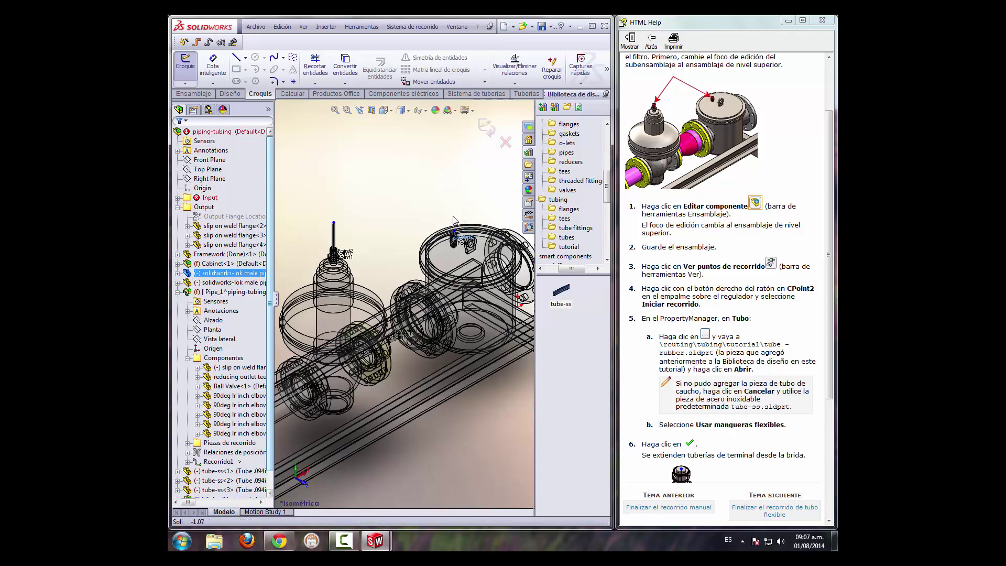
# Extend the filter's route stub upward and confirm its endpoint
pyautogui.click(347, 110)
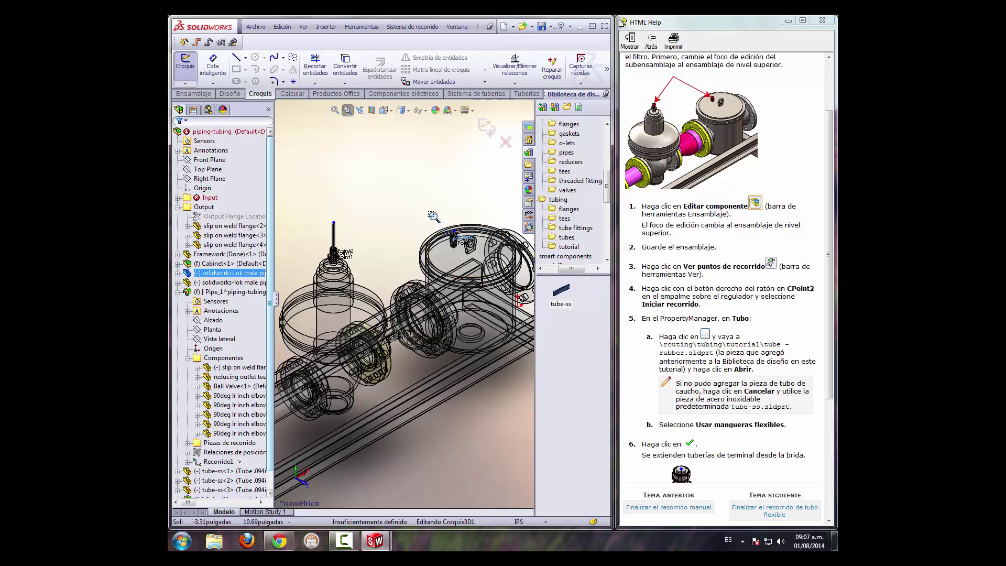
pyautogui.moveTo(428, 211); pyautogui.dragTo(488, 270)
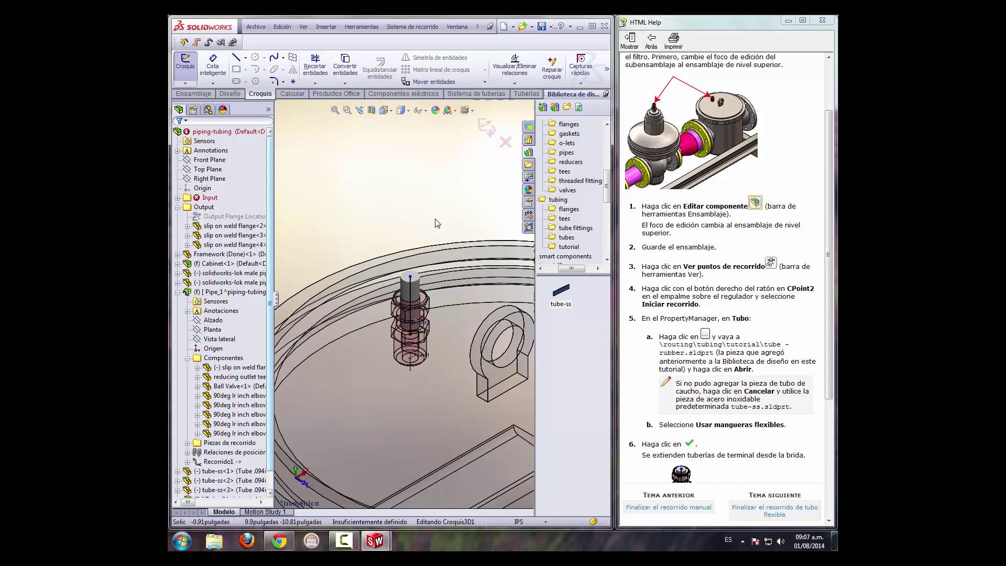
pyautogui.moveTo(412, 257); pyautogui.dragTo(410, 209)
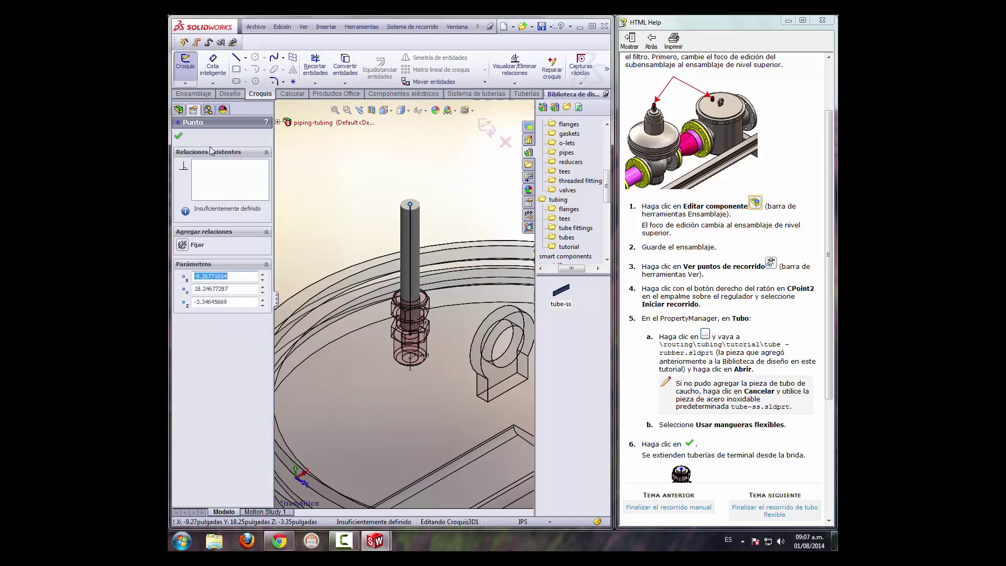
pyautogui.click(180, 135)
pyautogui.scroll(-2, 321, 218)
pyautogui.scroll(-2, 326, 224)
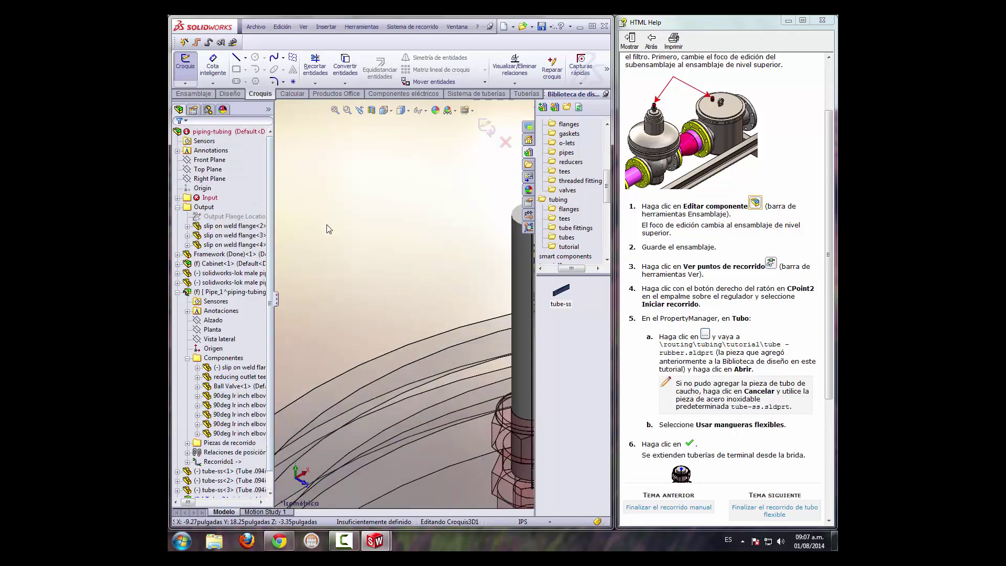
pyautogui.scroll(-2, 329, 229)
pyautogui.scroll(2, 329, 229)
pyautogui.scroll(2, 328, 229)
pyautogui.scroll(2, 329, 229)
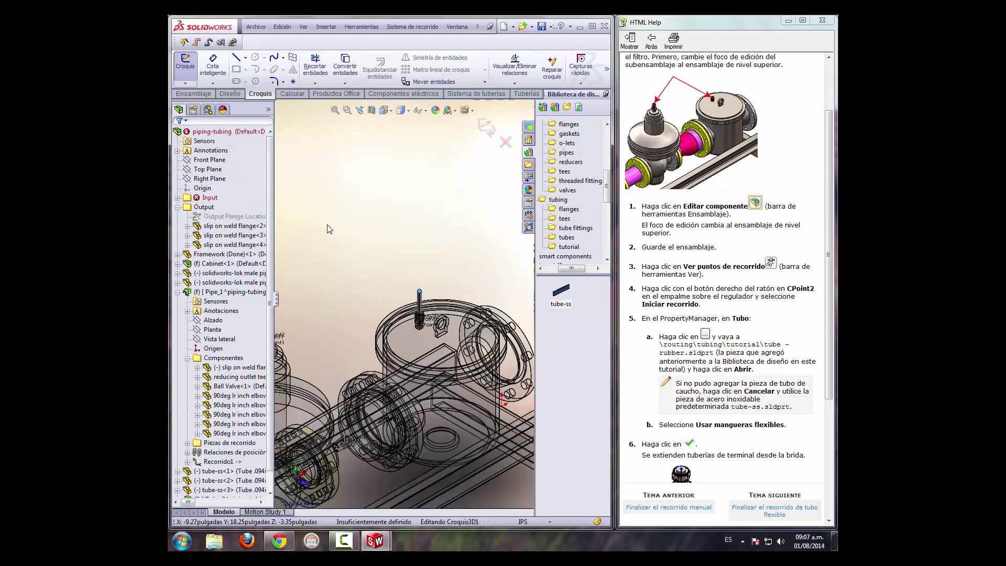
pyautogui.scroll(2, 329, 229)
pyautogui.scroll(2, 329, 229)
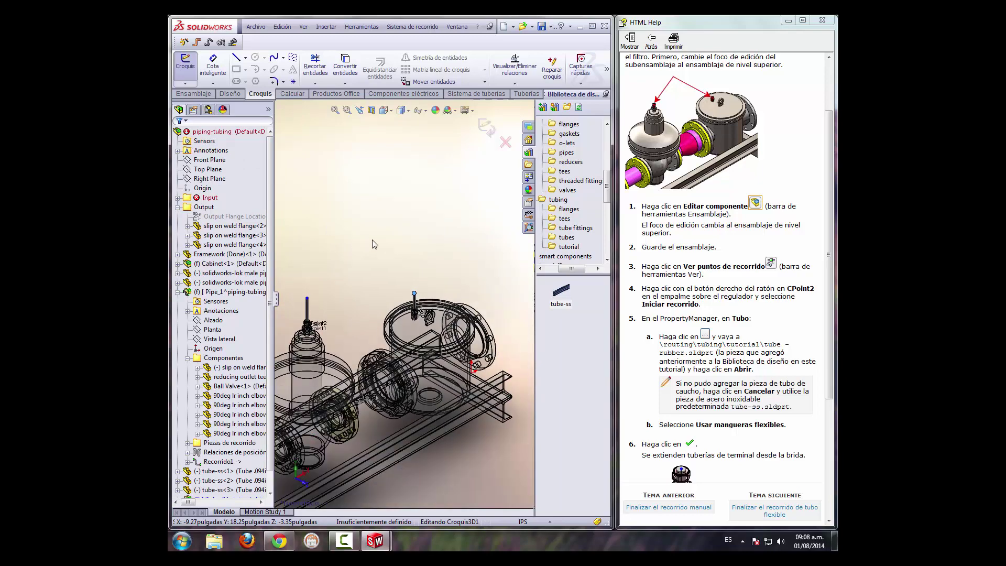
# Auto-route a curved tube from the regulator stub endpoint to the filter stub endpoint
pyautogui.rightClick(307, 297)
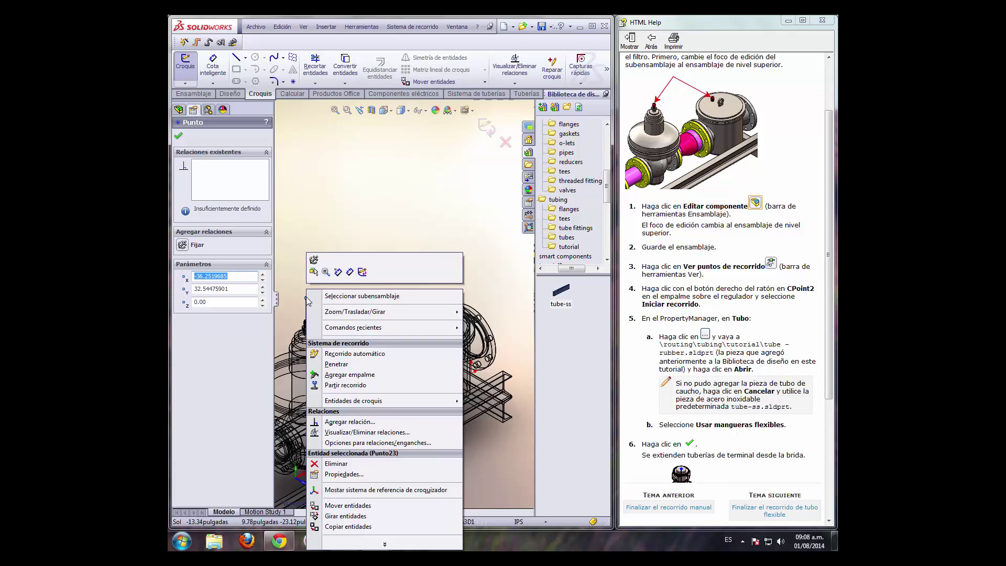
pyautogui.click(355, 353)
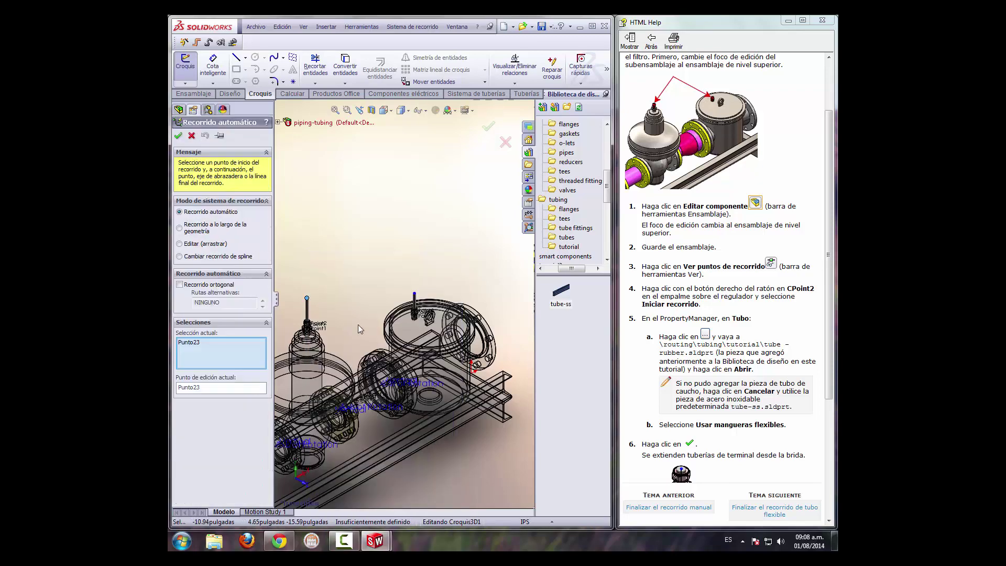
pyautogui.click(415, 298)
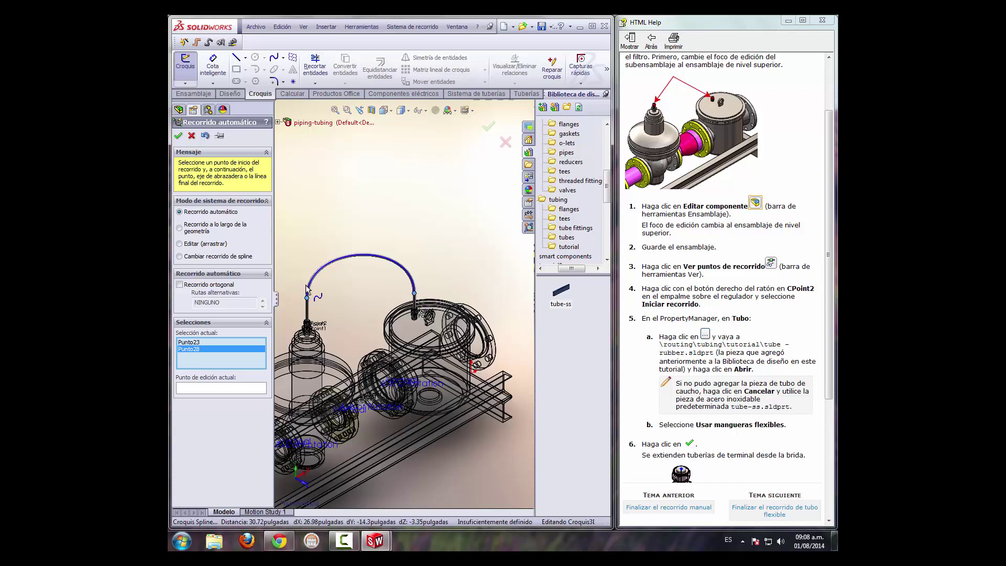
pyautogui.click(179, 136)
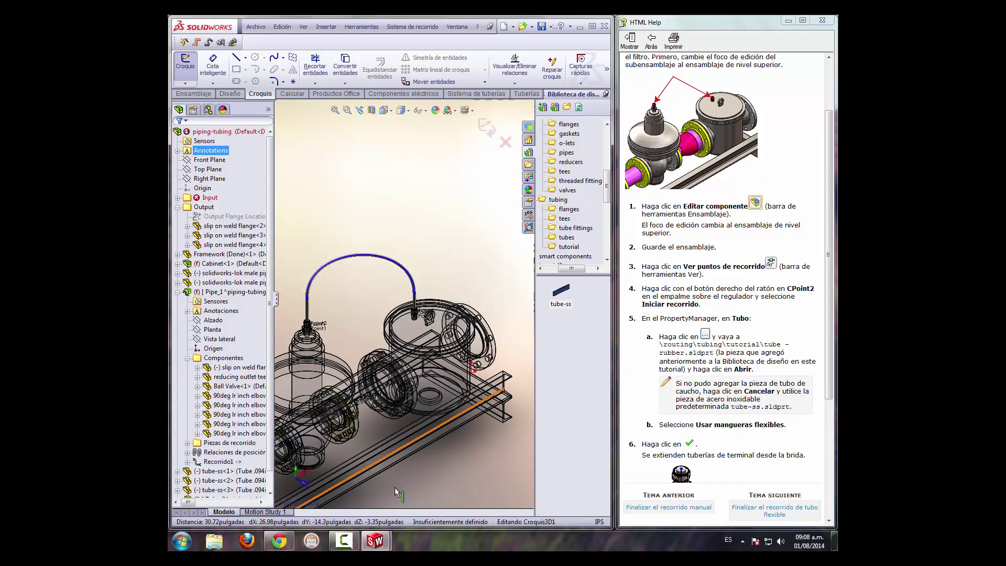